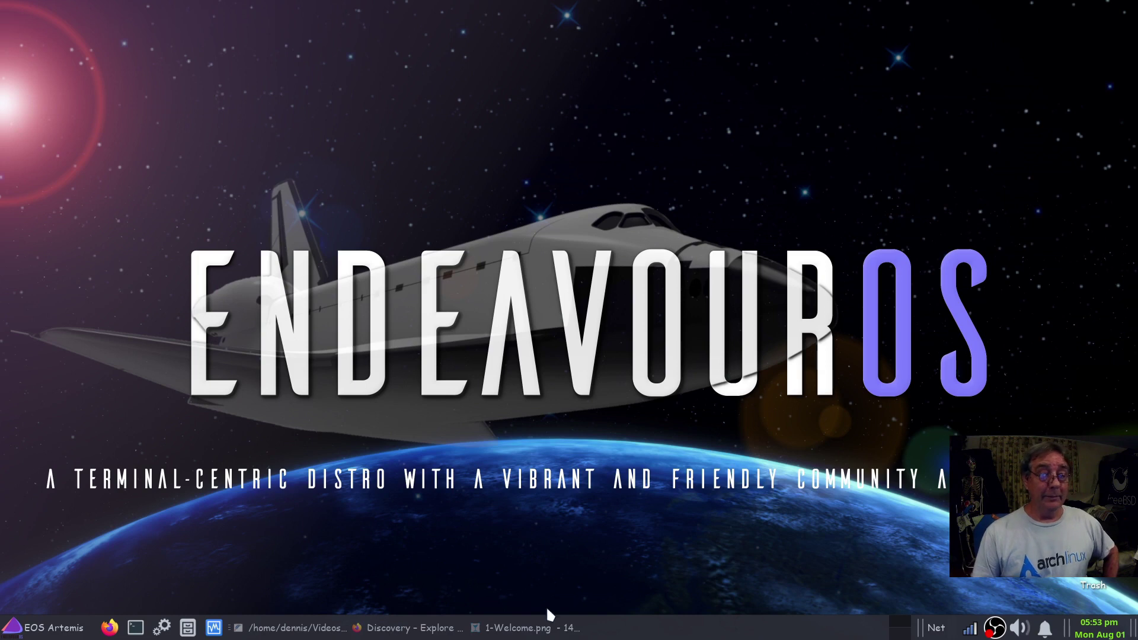
Bring up the 1-Welcome.png image and review the installer screenshots from the welcome screen through the partition layout
click(531, 633)
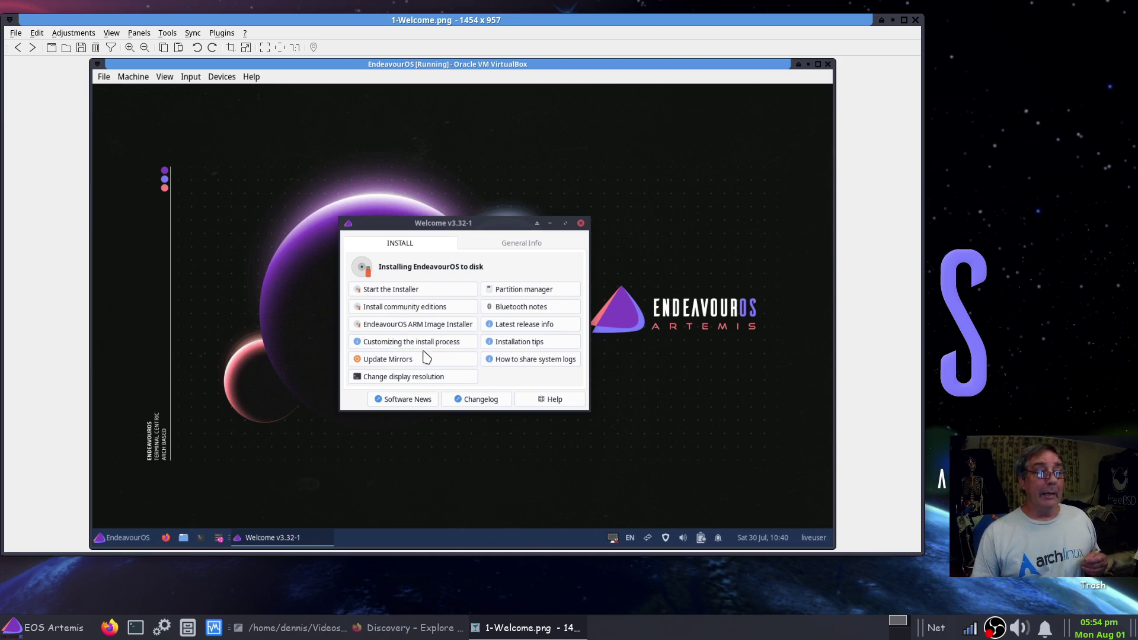
mouse_move(904, 312)
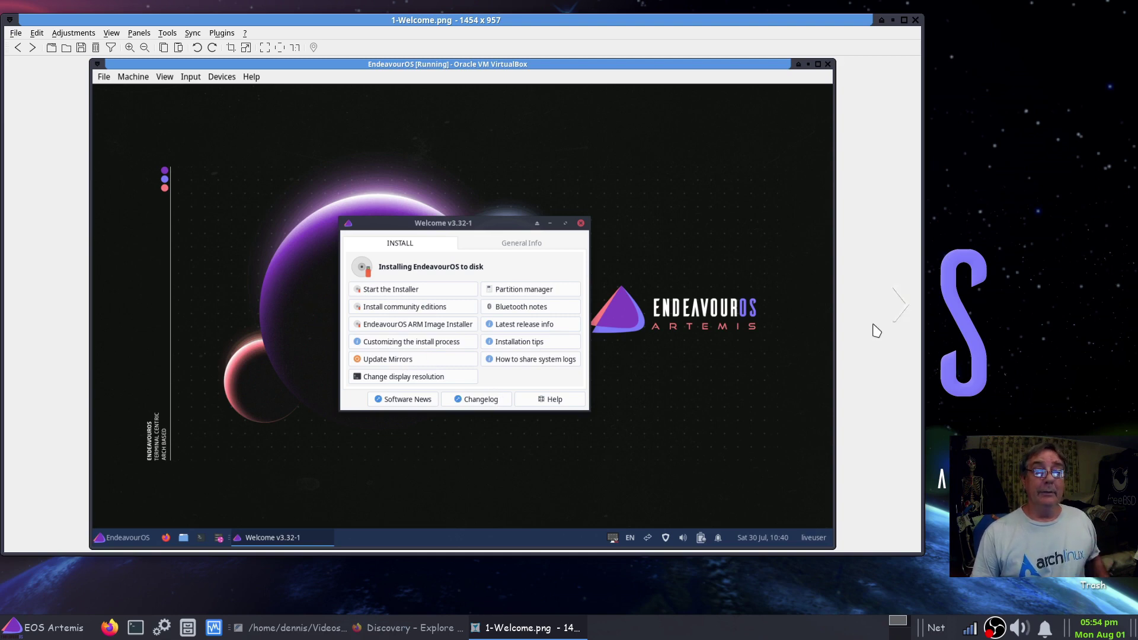
click(905, 311)
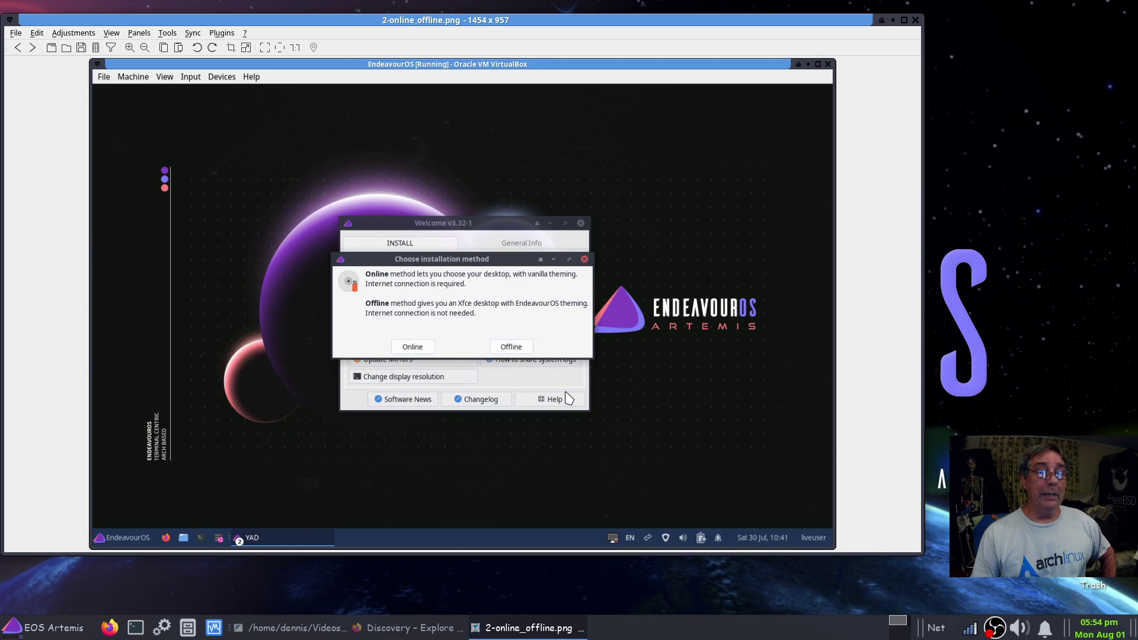
click(904, 312)
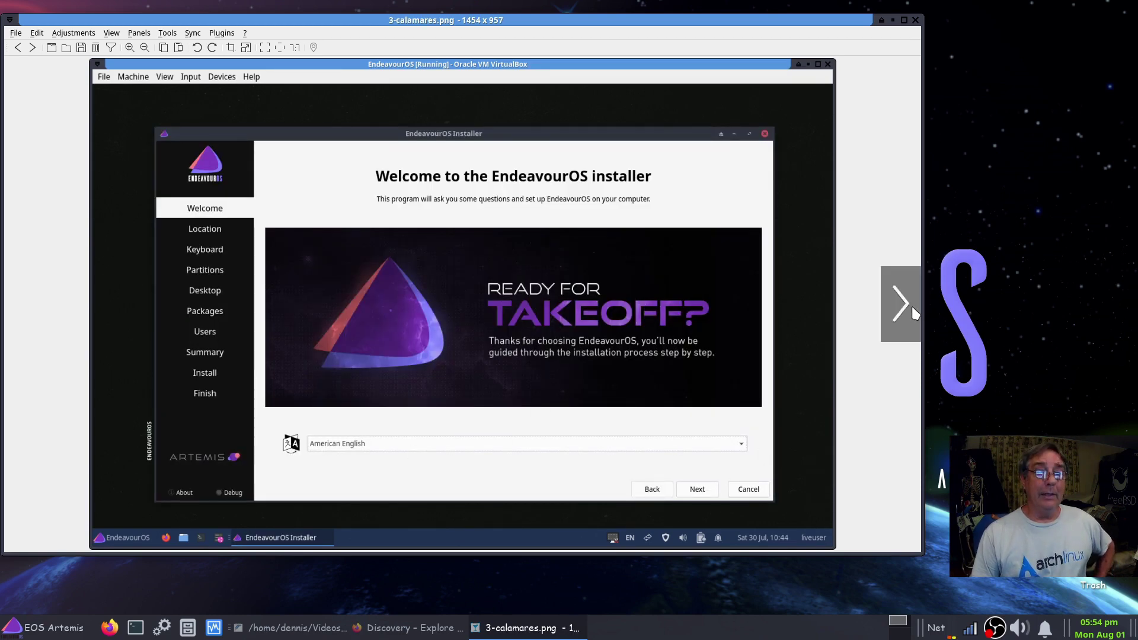
click(903, 312)
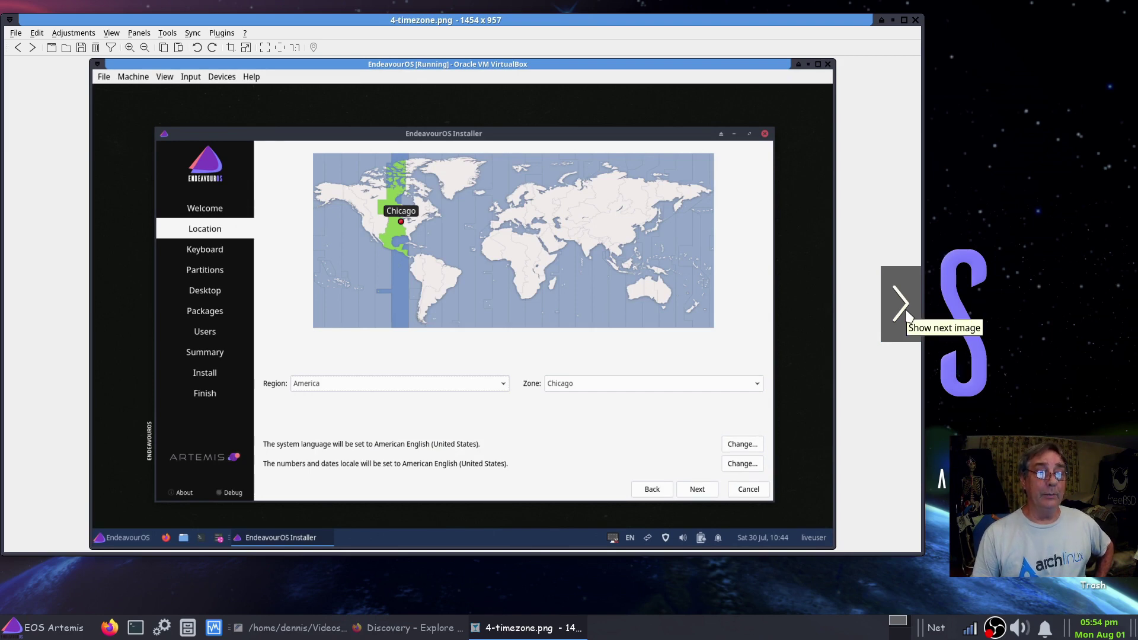
click(904, 308)
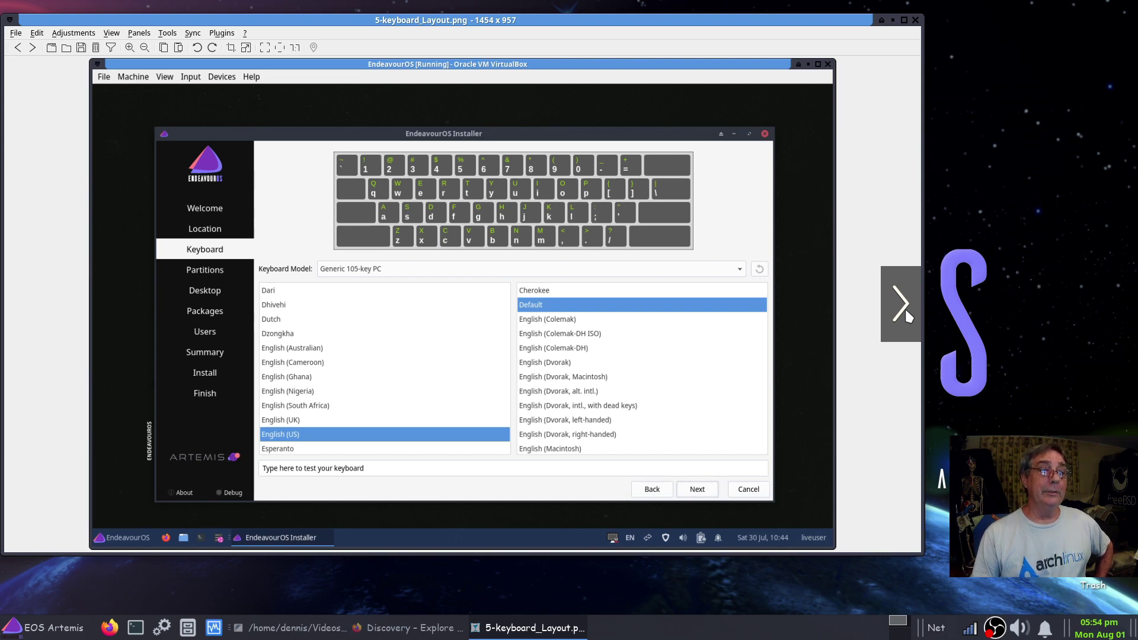
click(905, 307)
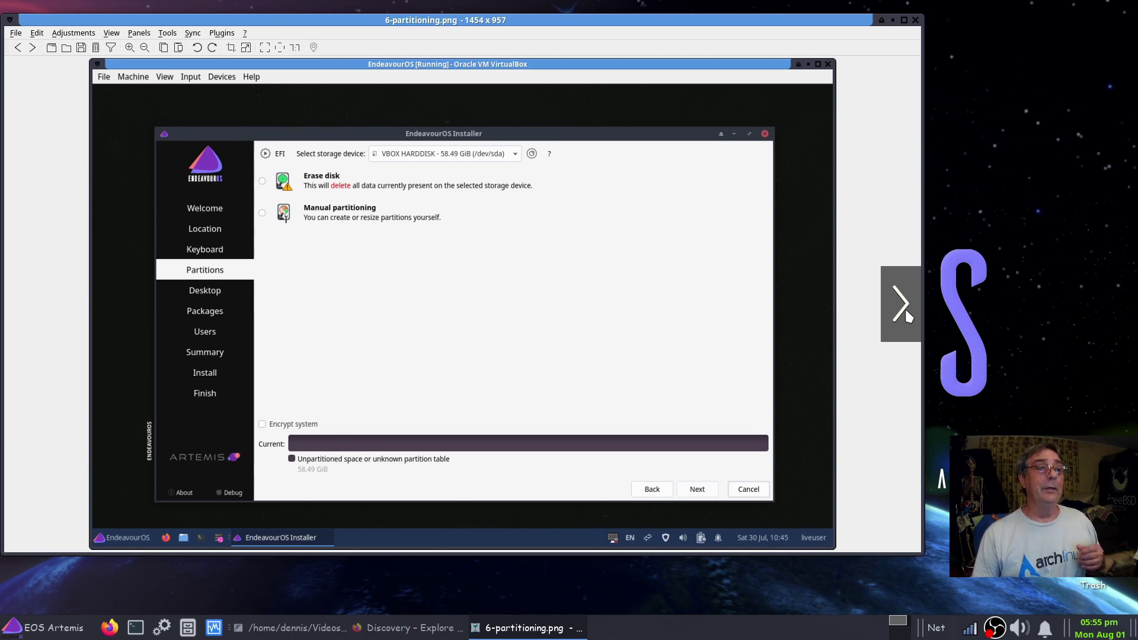
click(899, 313)
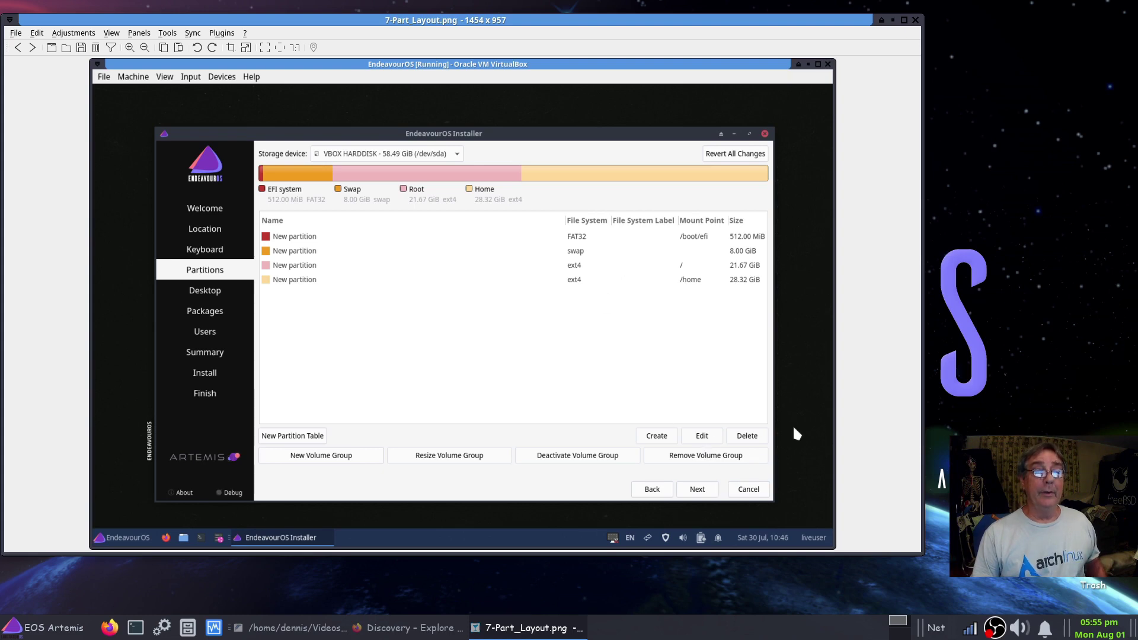
Review the remaining installer screenshots from the desktop choices to the finished installation, and close the image viewer
click(898, 305)
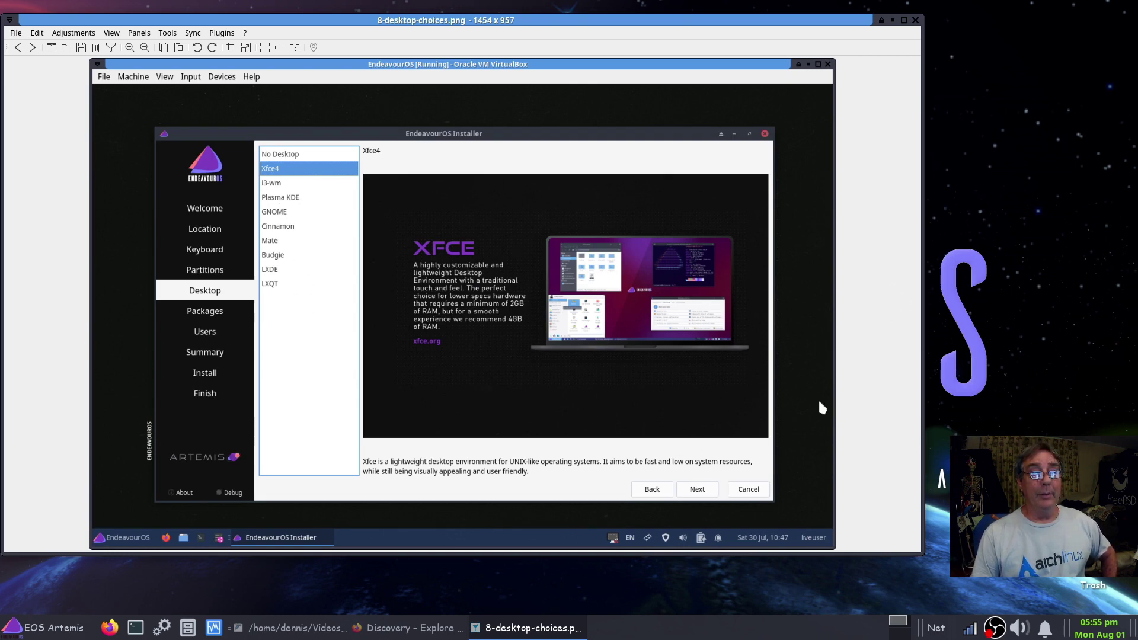
click(895, 314)
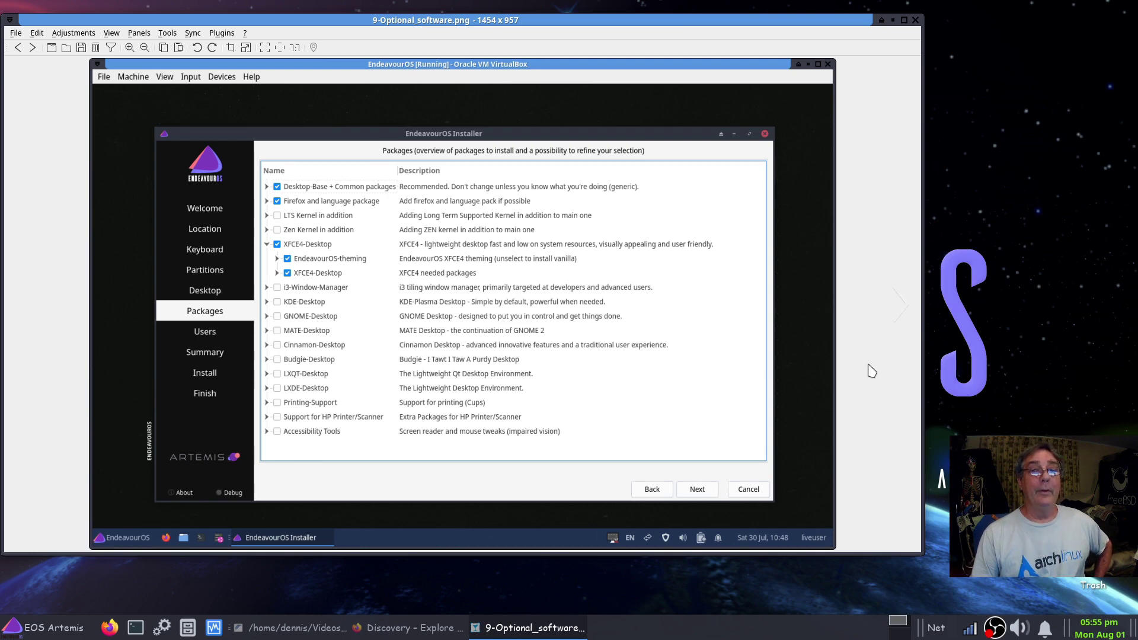
click(892, 316)
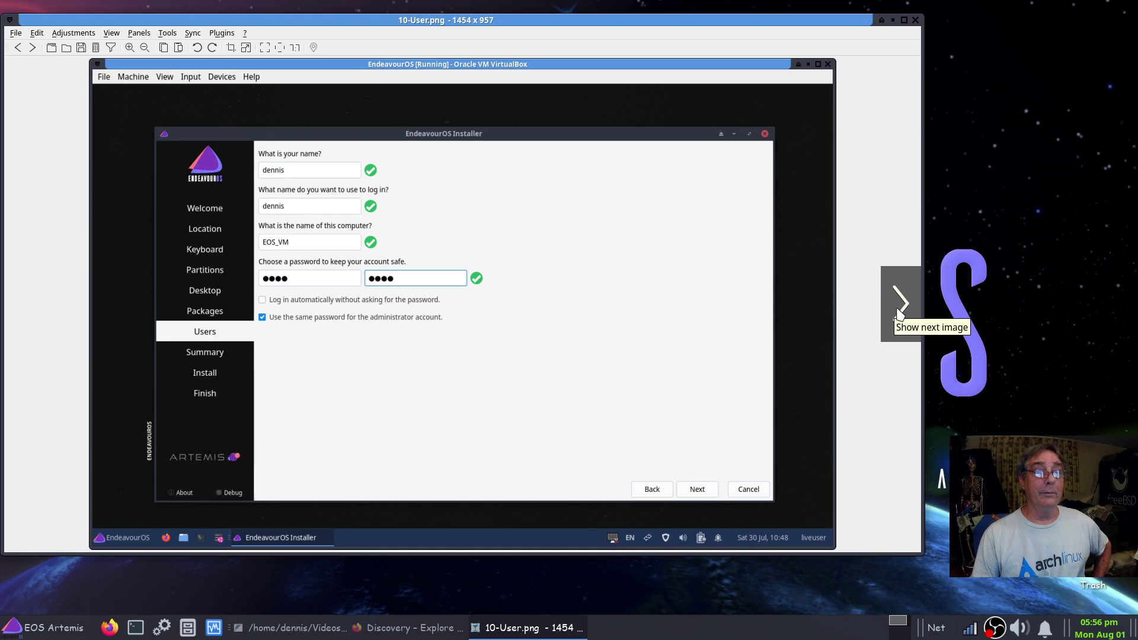
click(900, 304)
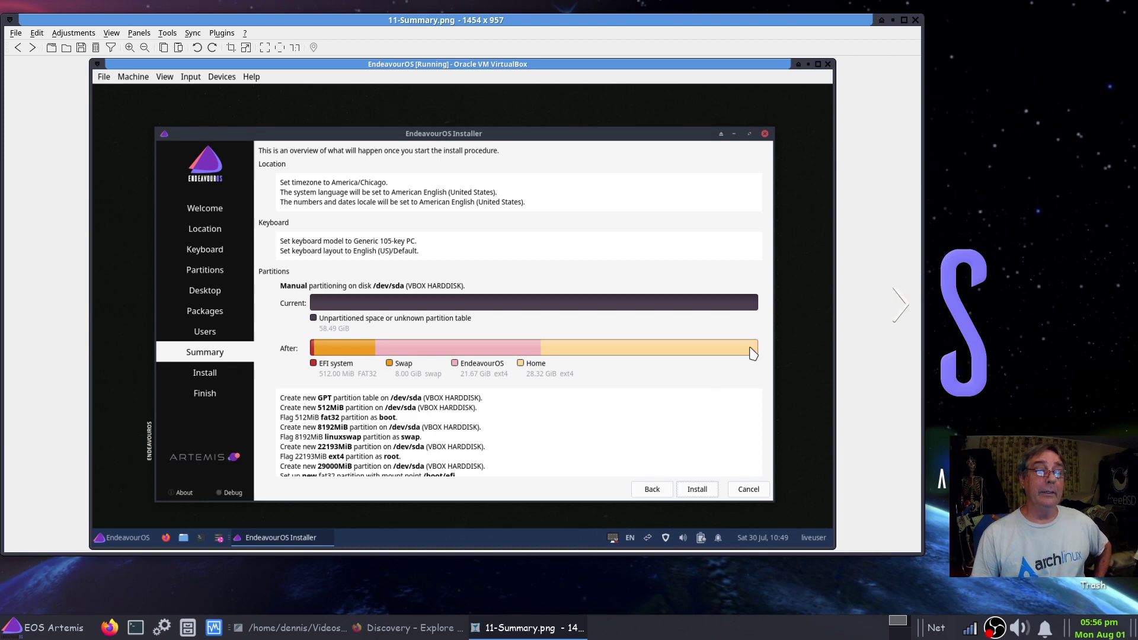
click(901, 304)
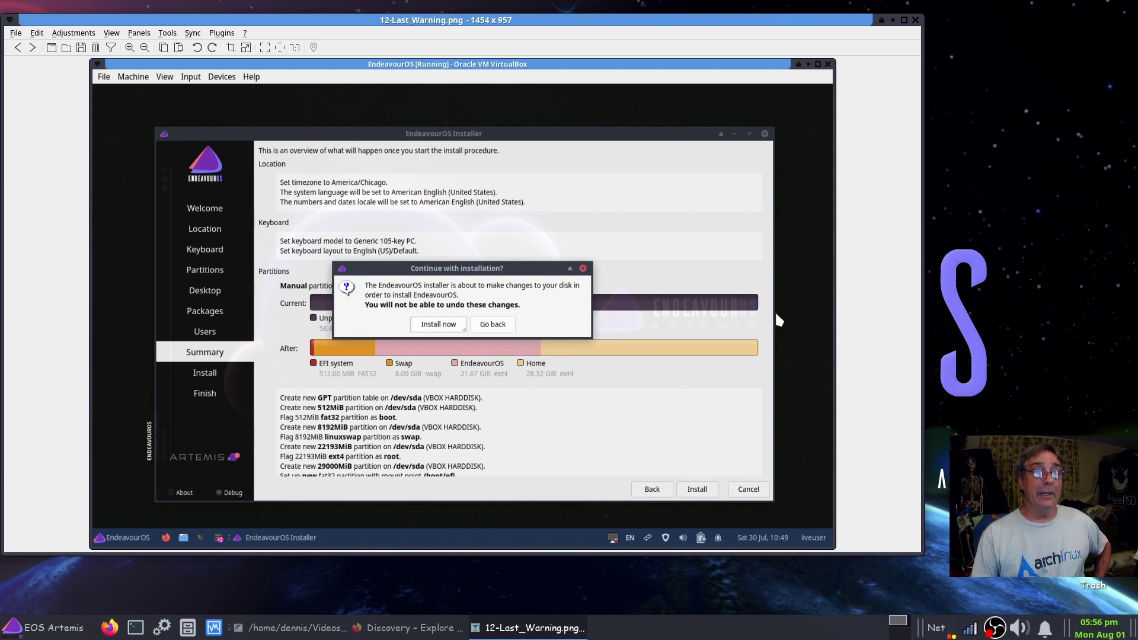
click(904, 311)
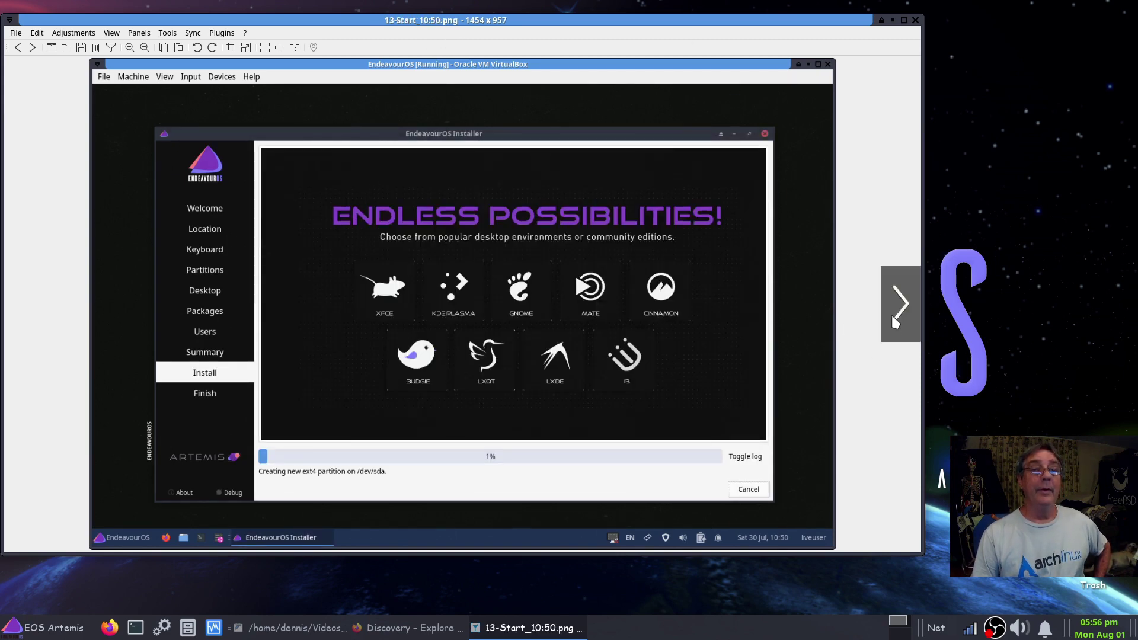
click(899, 305)
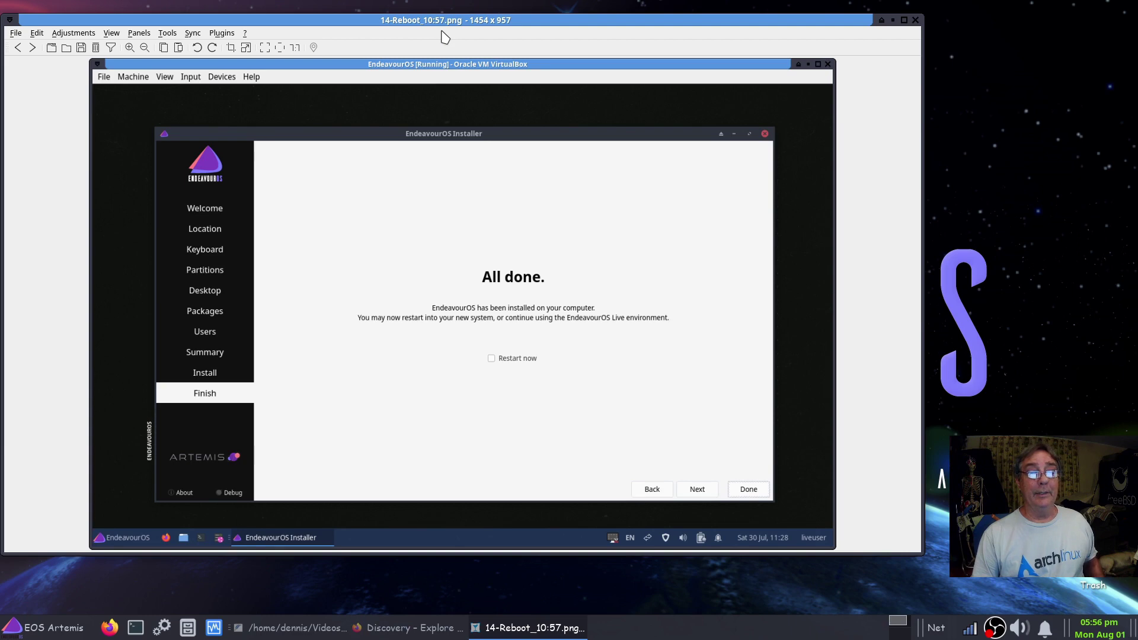
click(888, 331)
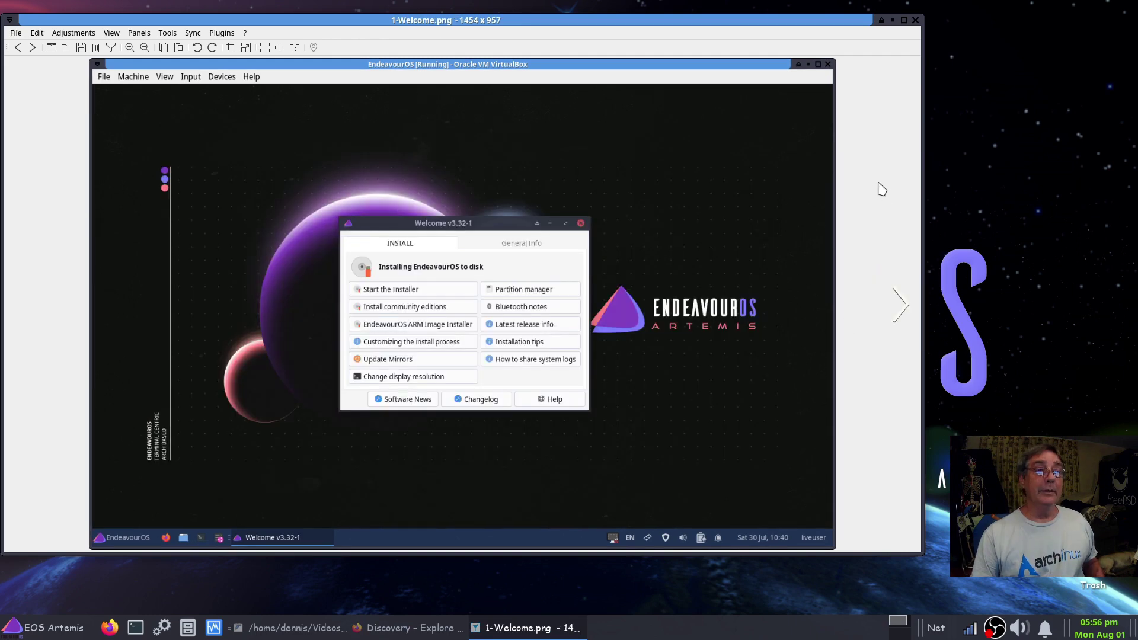
click(914, 21)
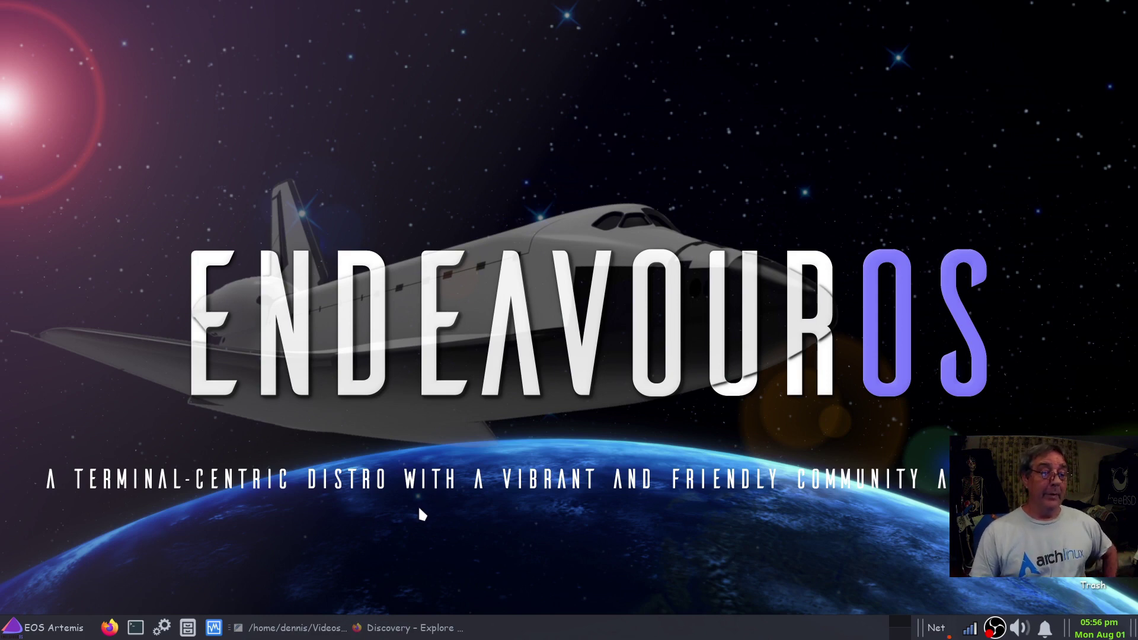
Launch the EndeavourOS Welcome application and show its after-install tasks
click(42, 628)
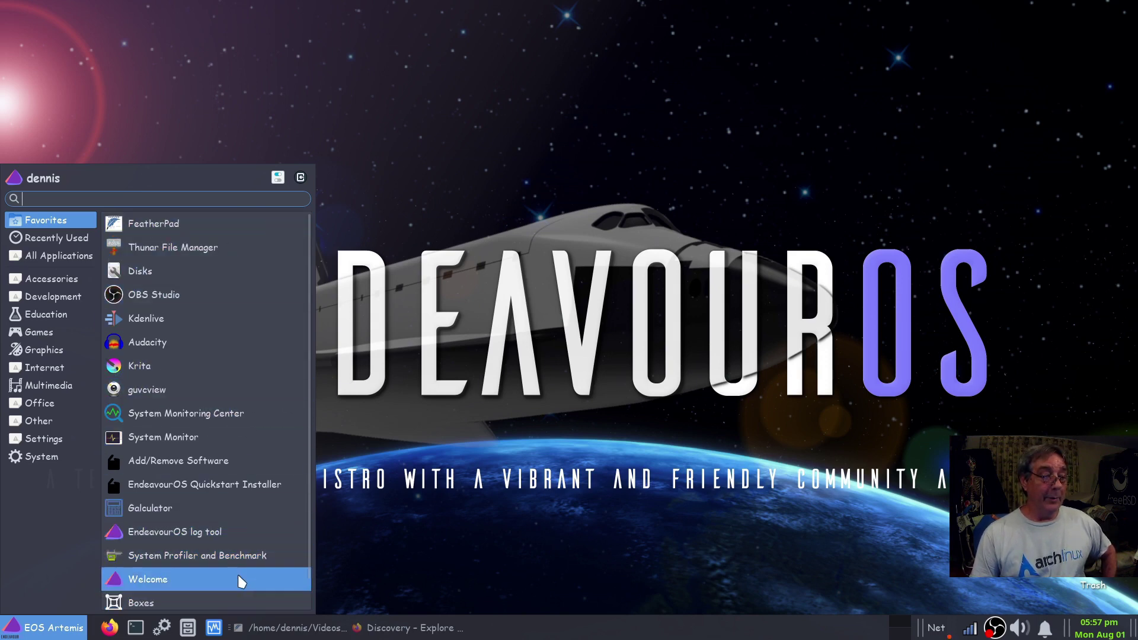
click(600, 529)
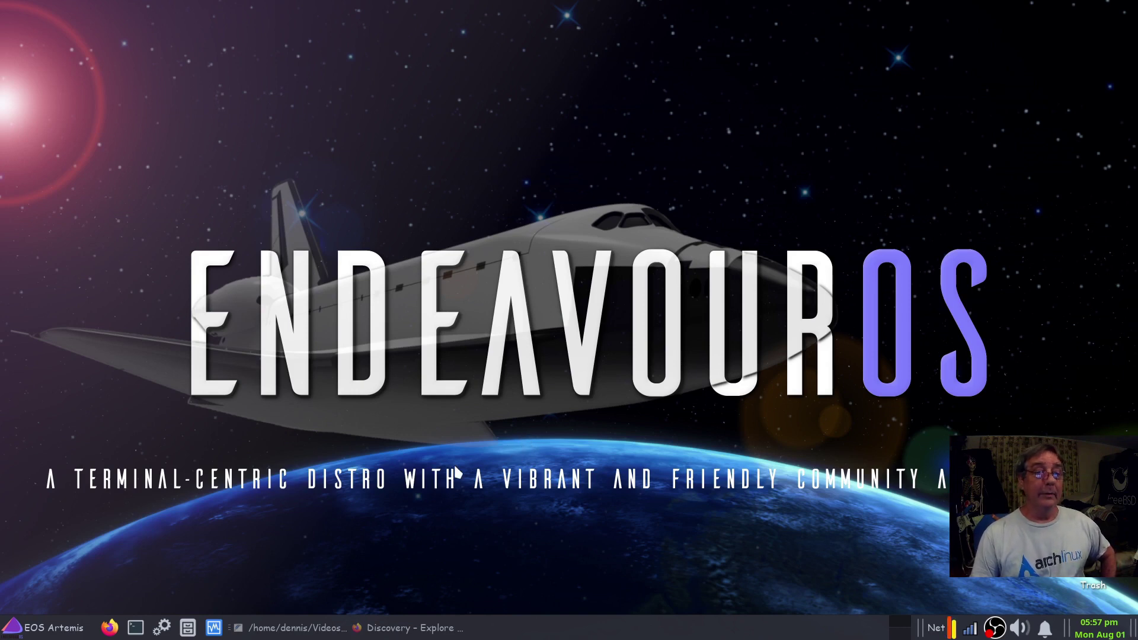
drag(647, 209, 526, 192)
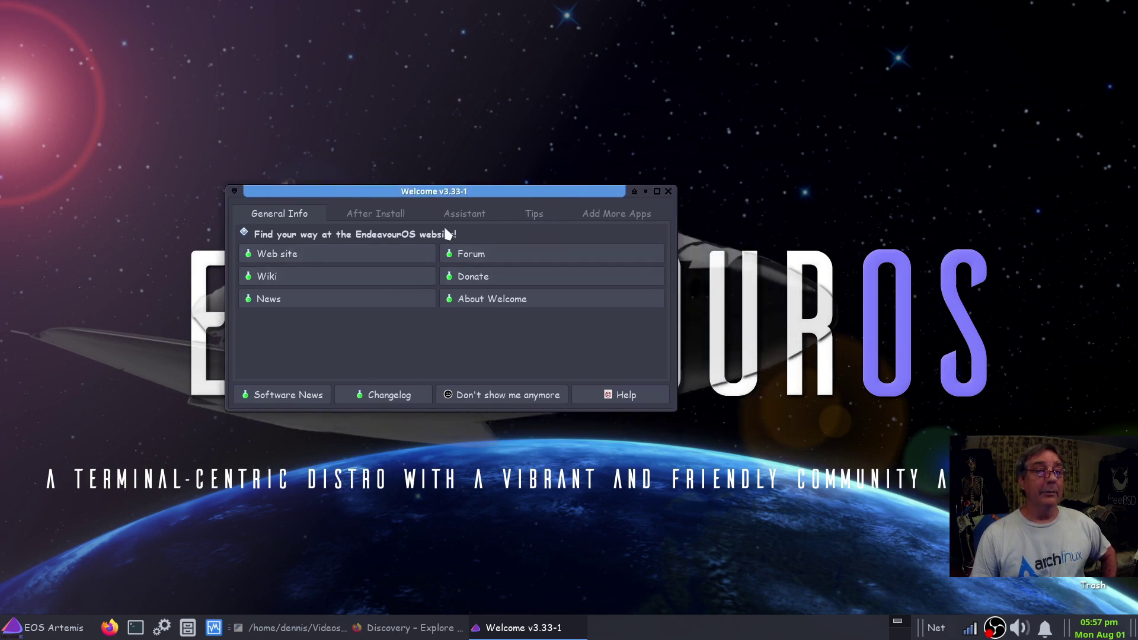
click(465, 213)
click(376, 214)
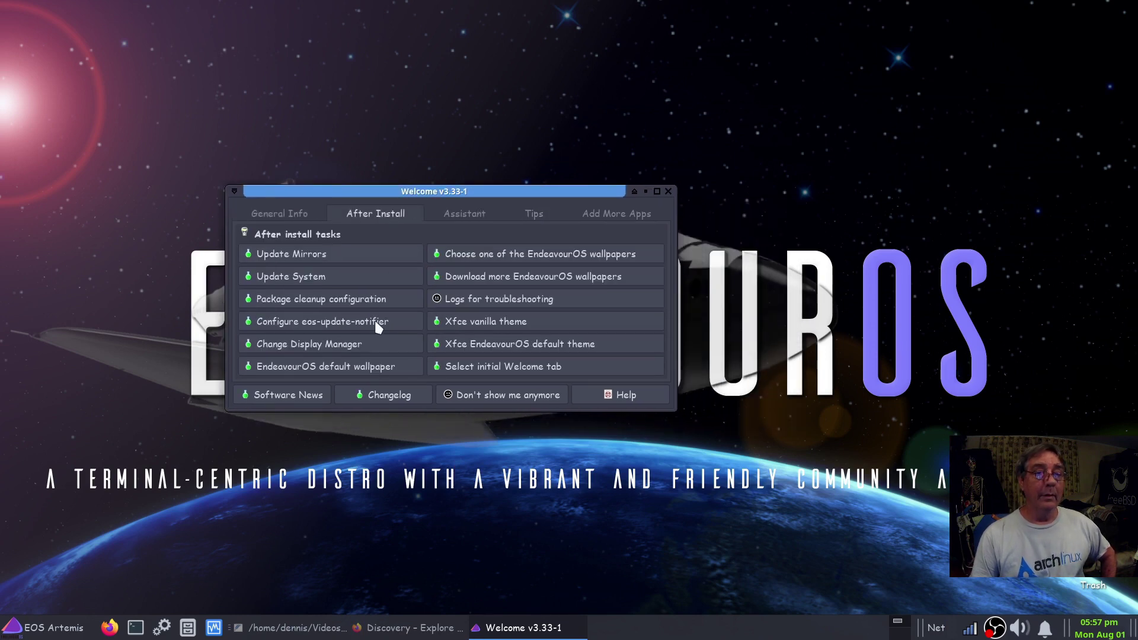
Set the Welcome application's initial tab number to 2 and reposition its restarted window
click(476, 366)
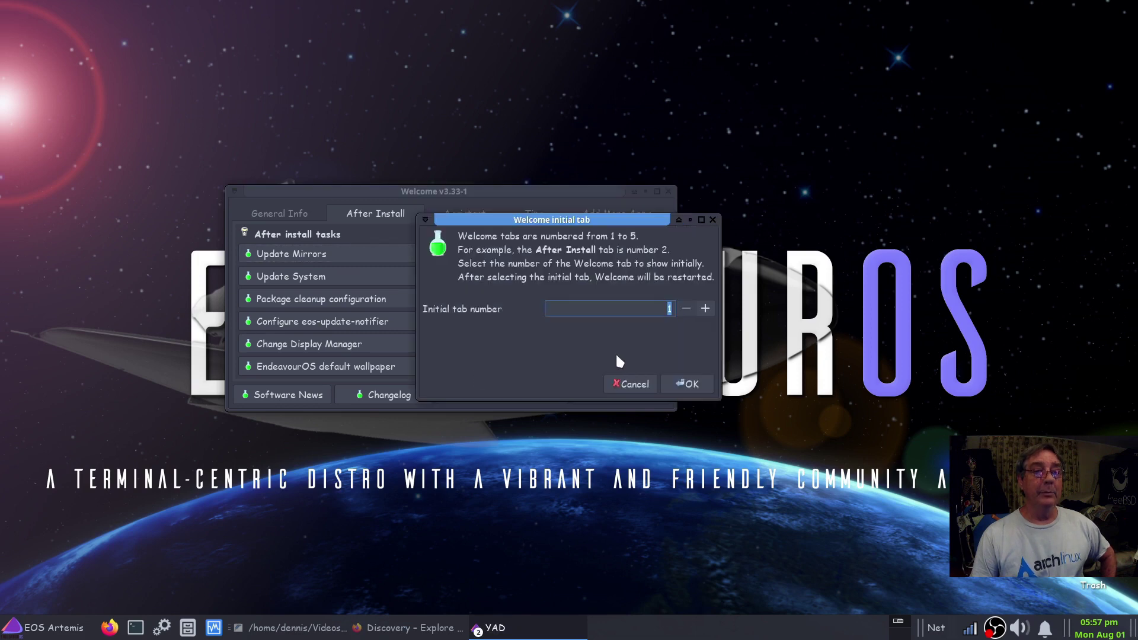
drag(560, 223, 396, 309)
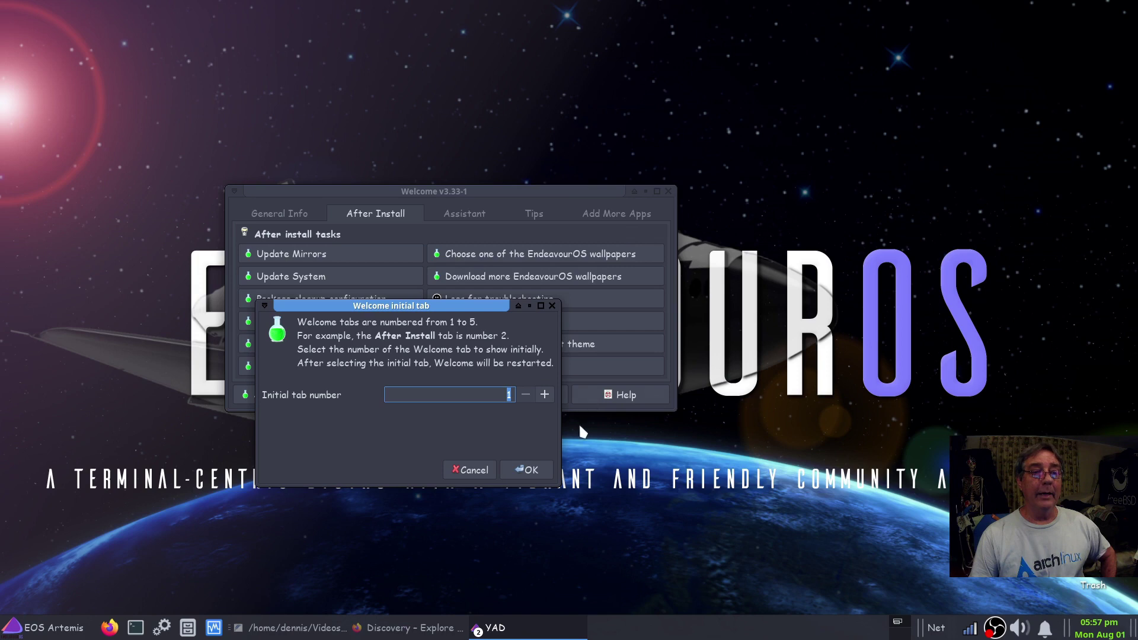
click(543, 398)
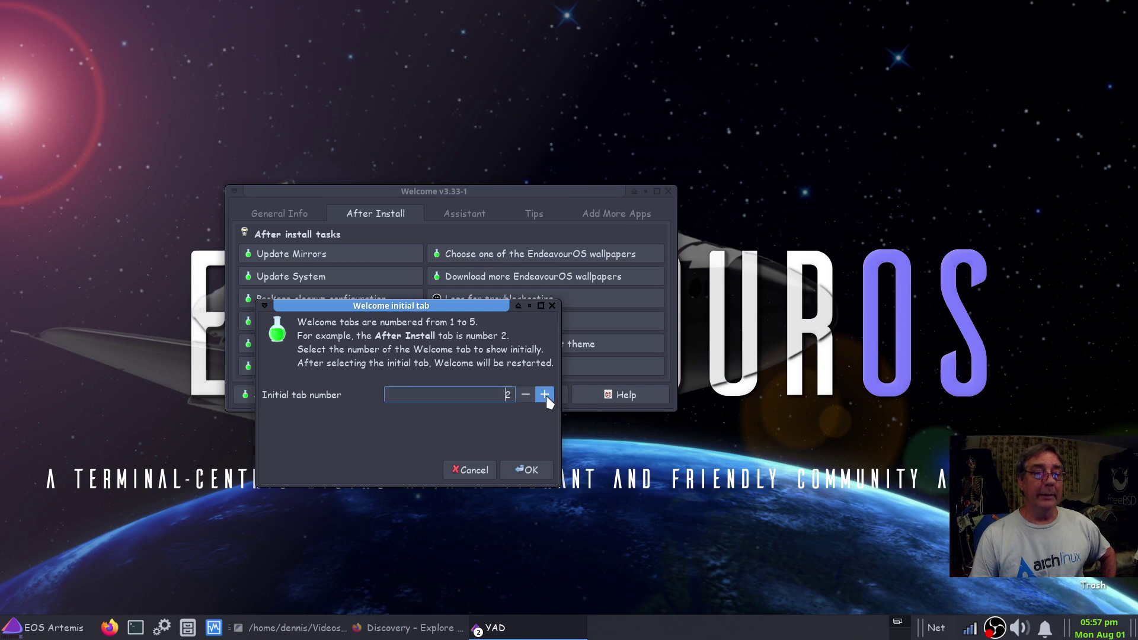
click(529, 470)
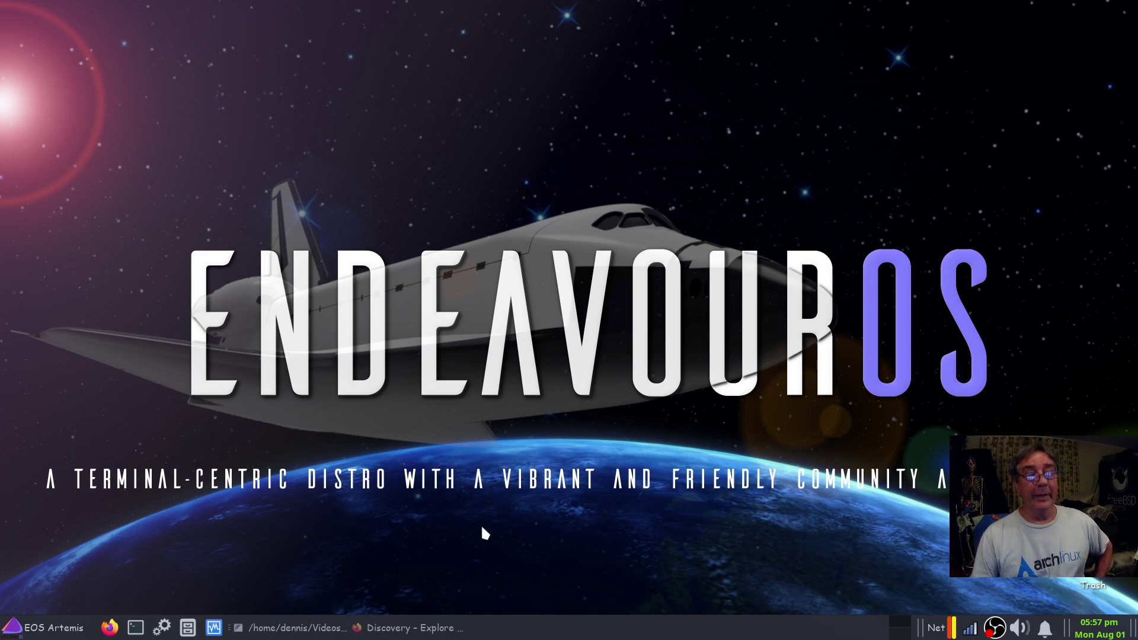
drag(677, 209, 620, 220)
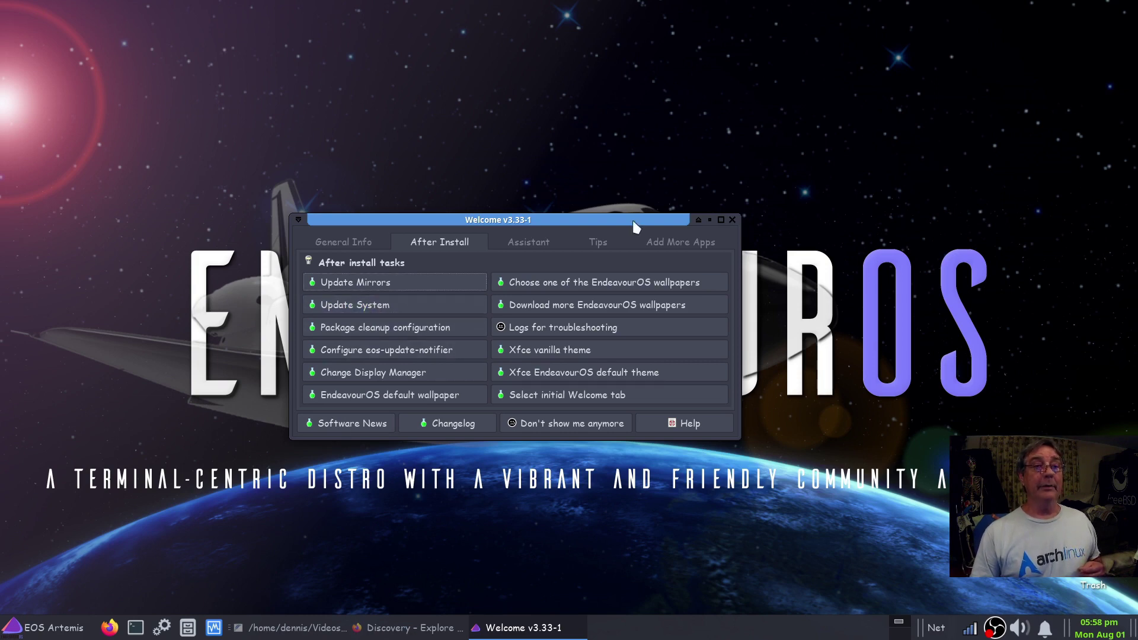
Move the Welcome window aside, run the Arch, EndeavourOS and AUR update check, and close its terminal
drag(621, 222, 948, 191)
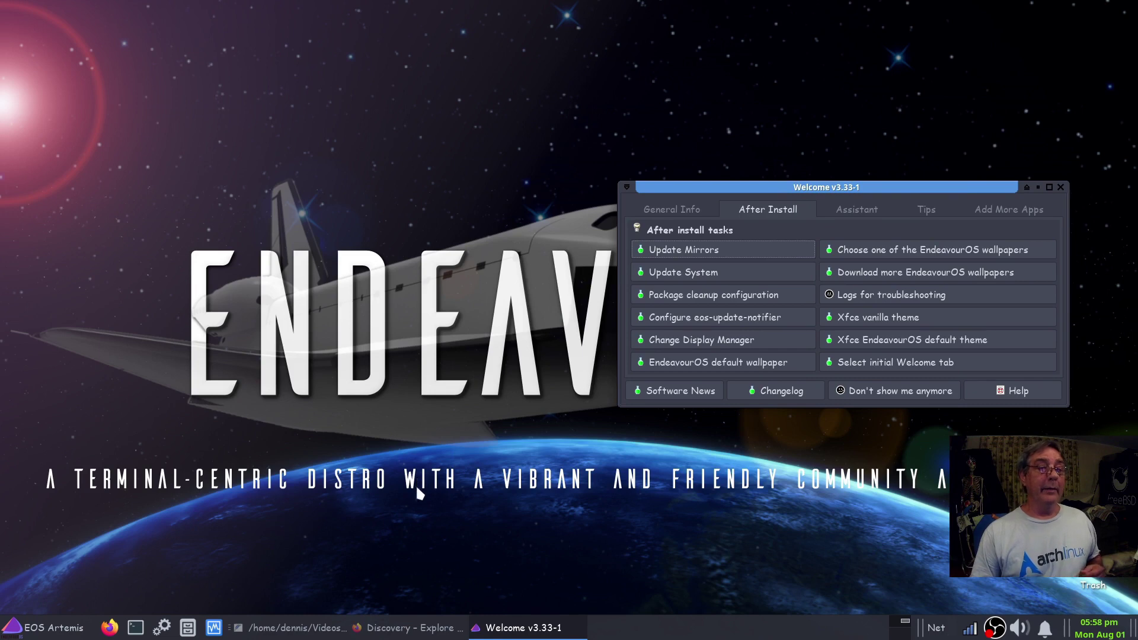
drag(417, 273, 417, 145)
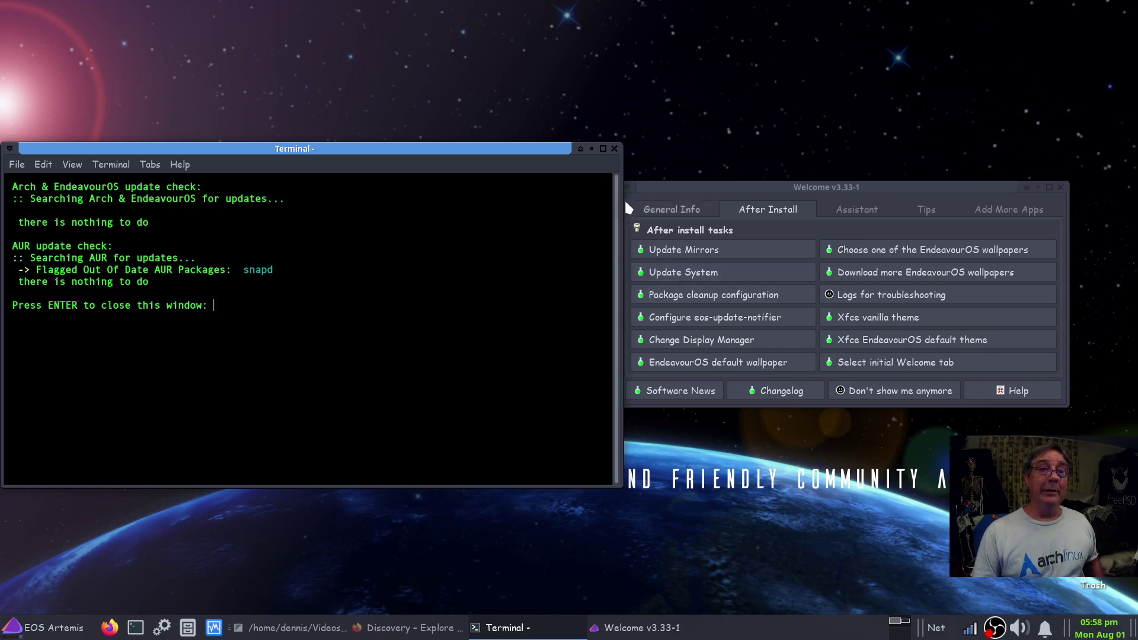
click(614, 148)
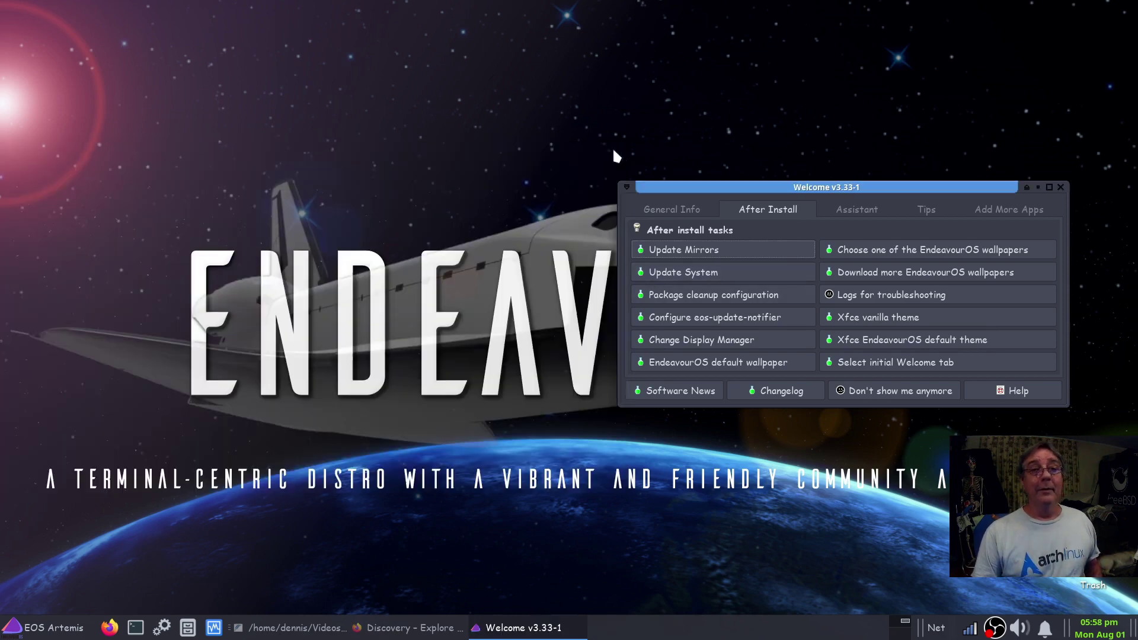
Recentre the Welcome window, view the pacman cache cleaner's package cleanup settings, and leave them without applying changes
drag(737, 183, 421, 183)
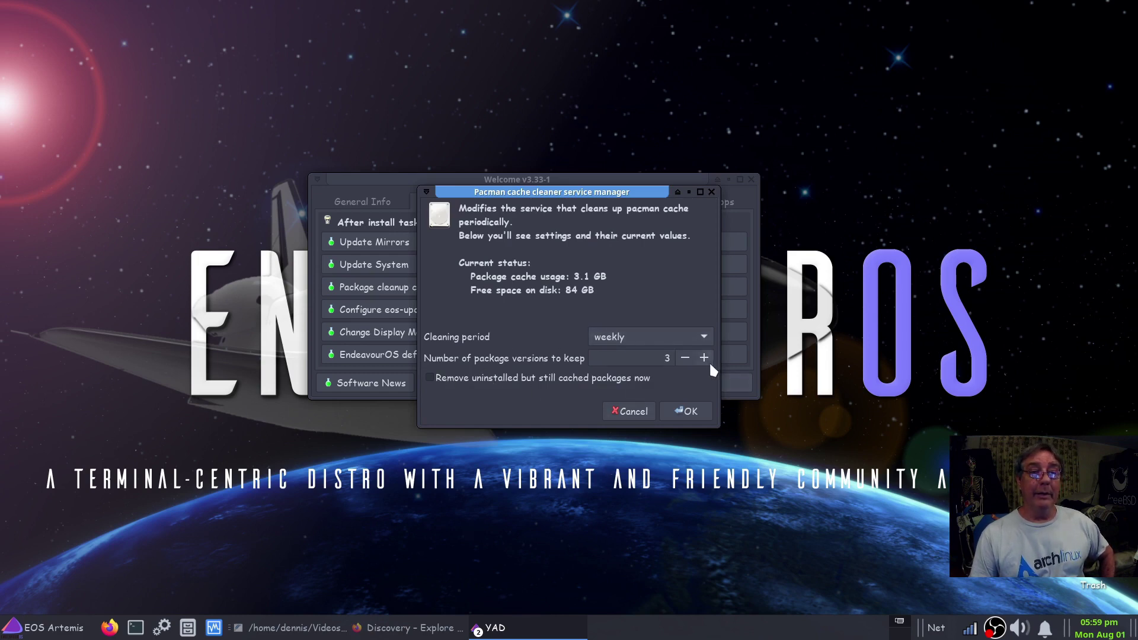
click(631, 411)
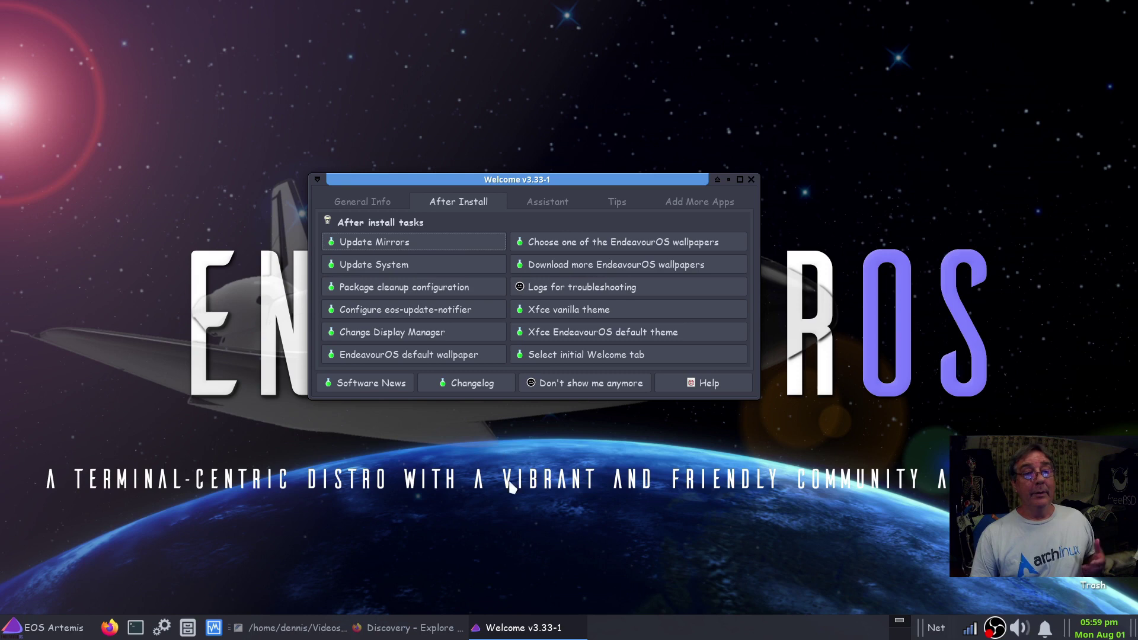
Open the desktop settings and browse the wallpapers in the eos_wallpapers_community folder
right_click(138, 334)
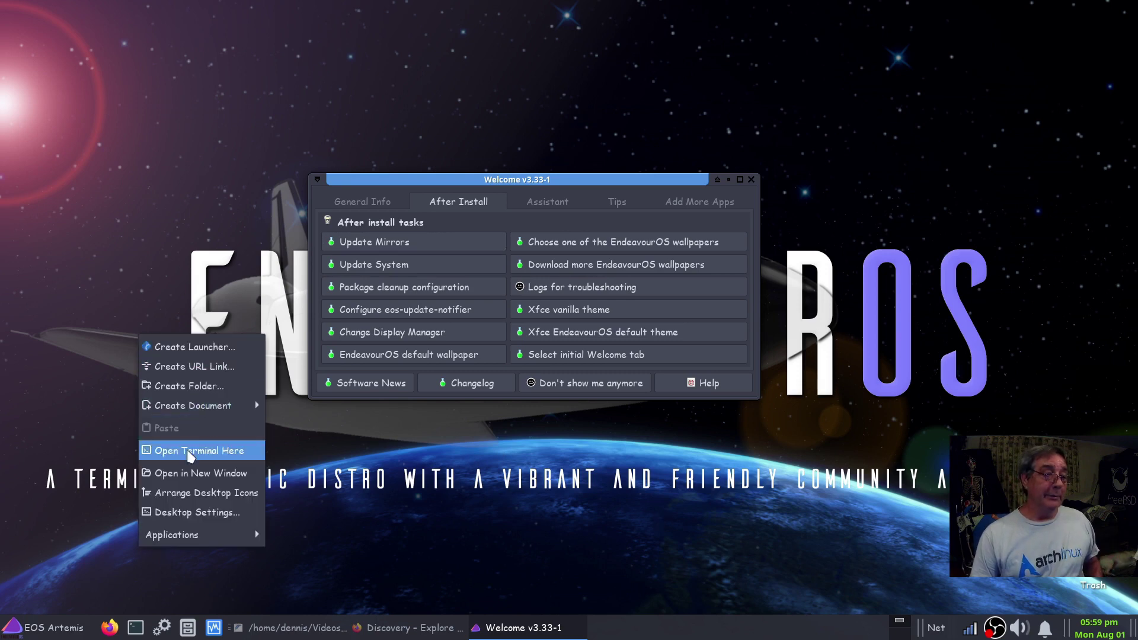
click(178, 512)
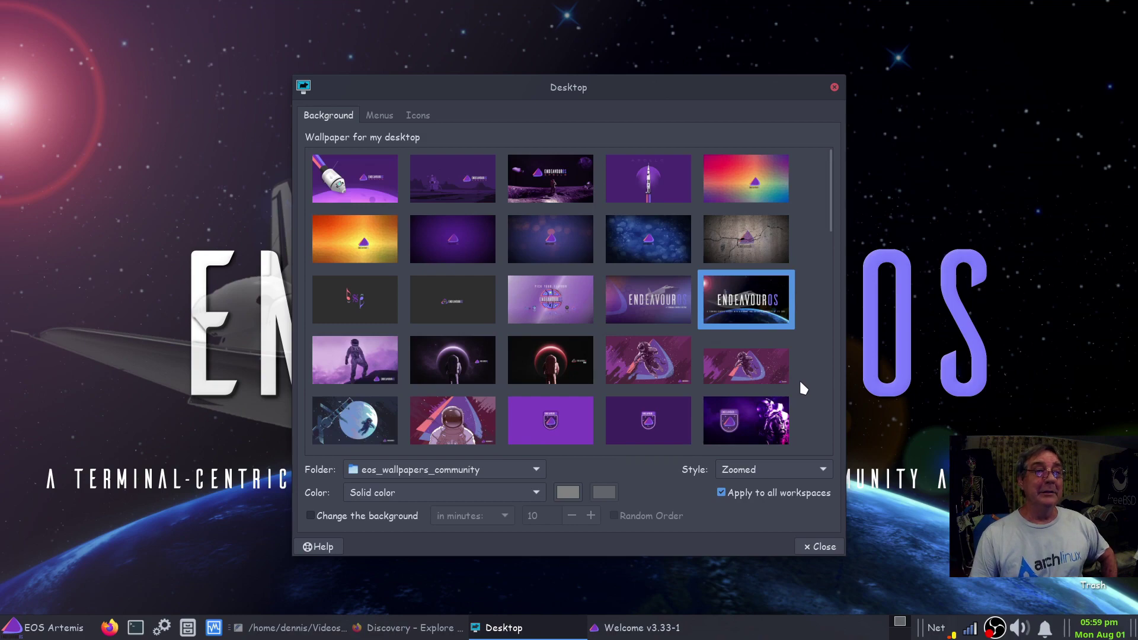
scroll(799, 379, down, 4)
scroll(800, 382, down, 10)
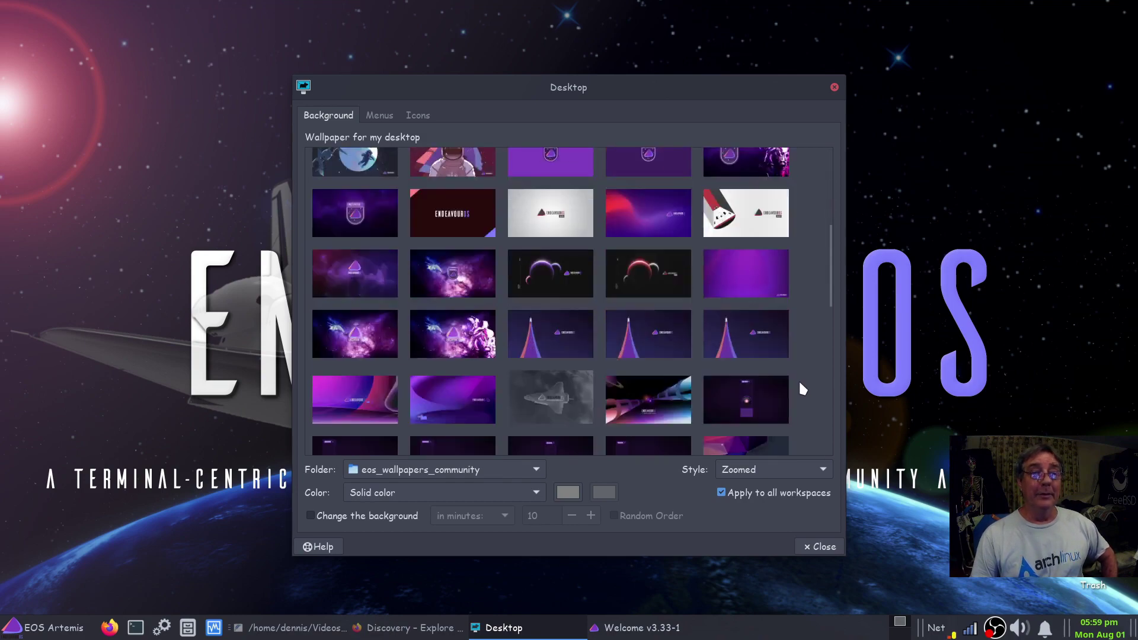
scroll(794, 382, up, 12)
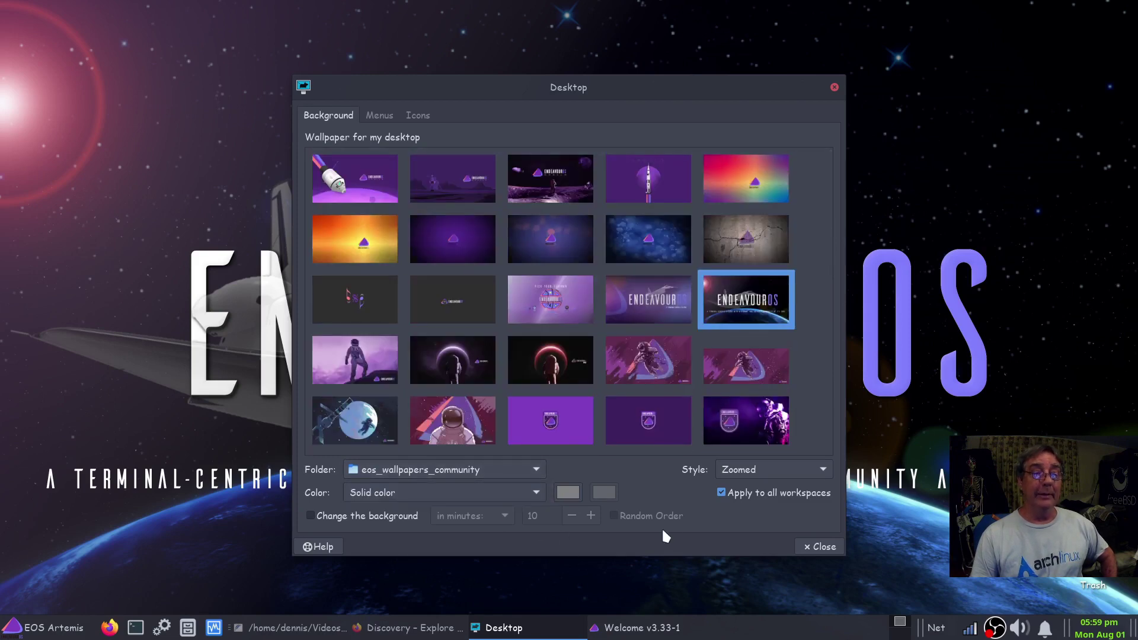
Close the desktop settings and view the Welcome application's Assistant, Tips and Add More Apps pages
click(820, 546)
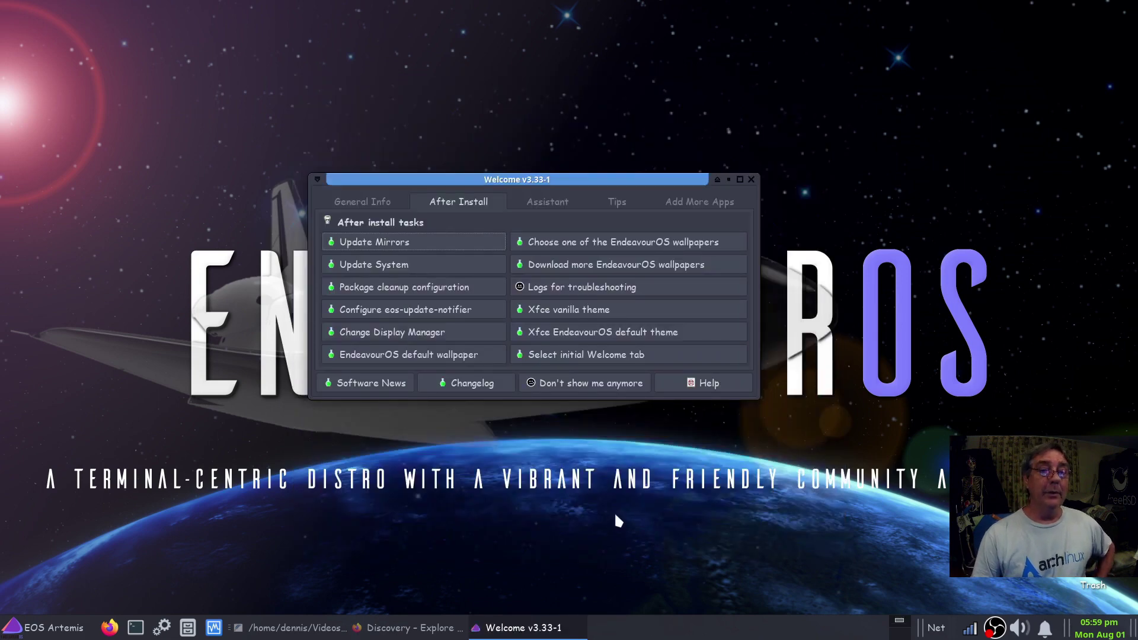
click(547, 203)
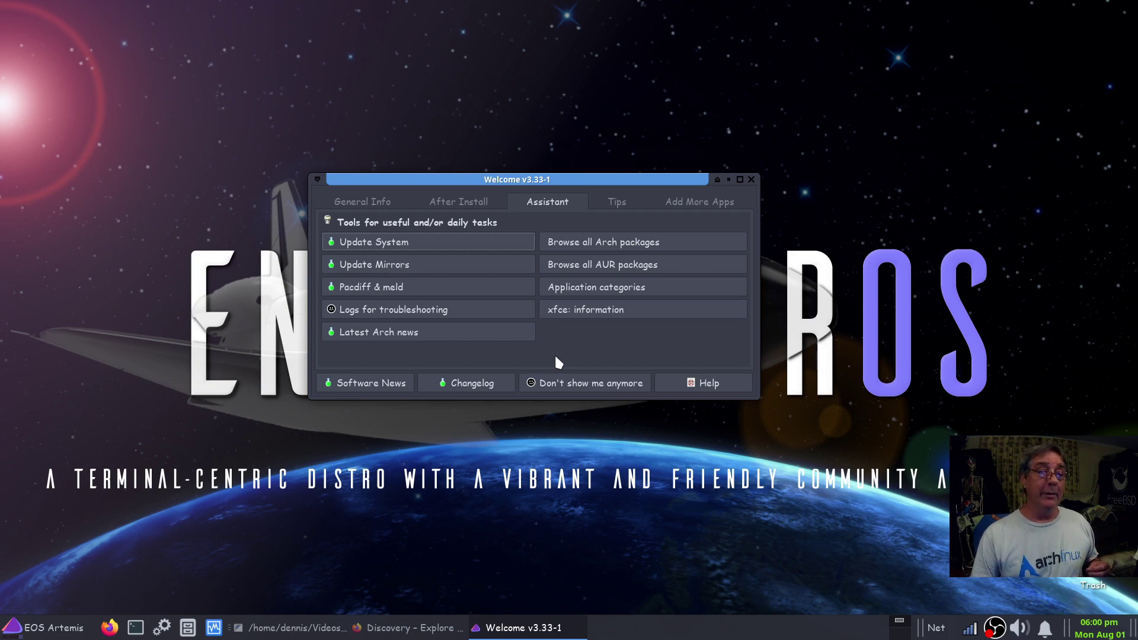
key(super)
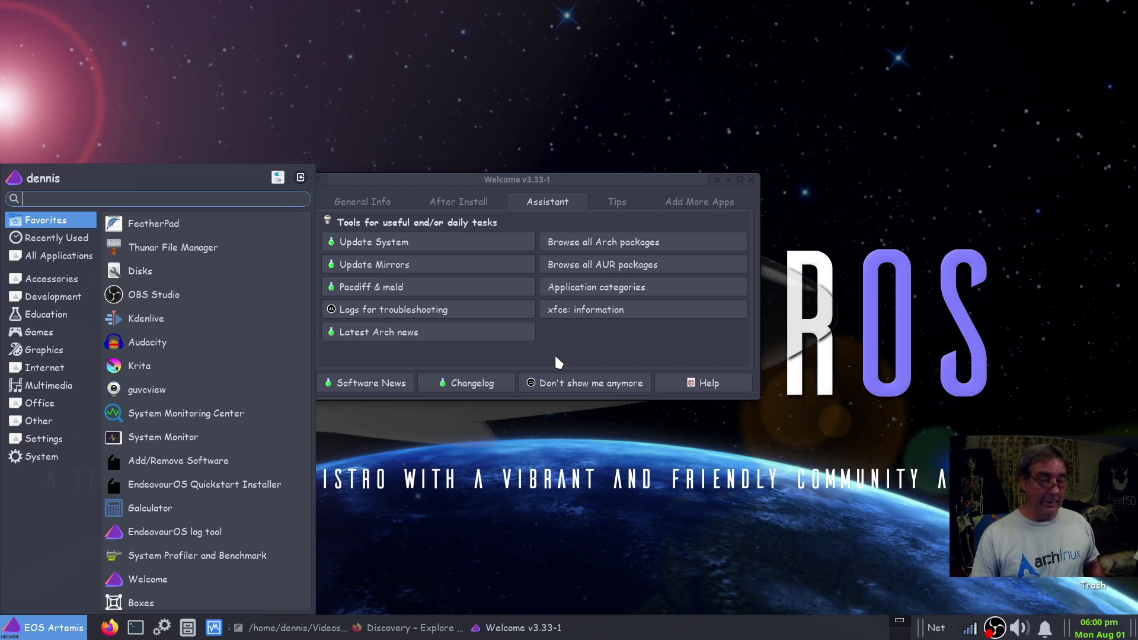
key(Escape)
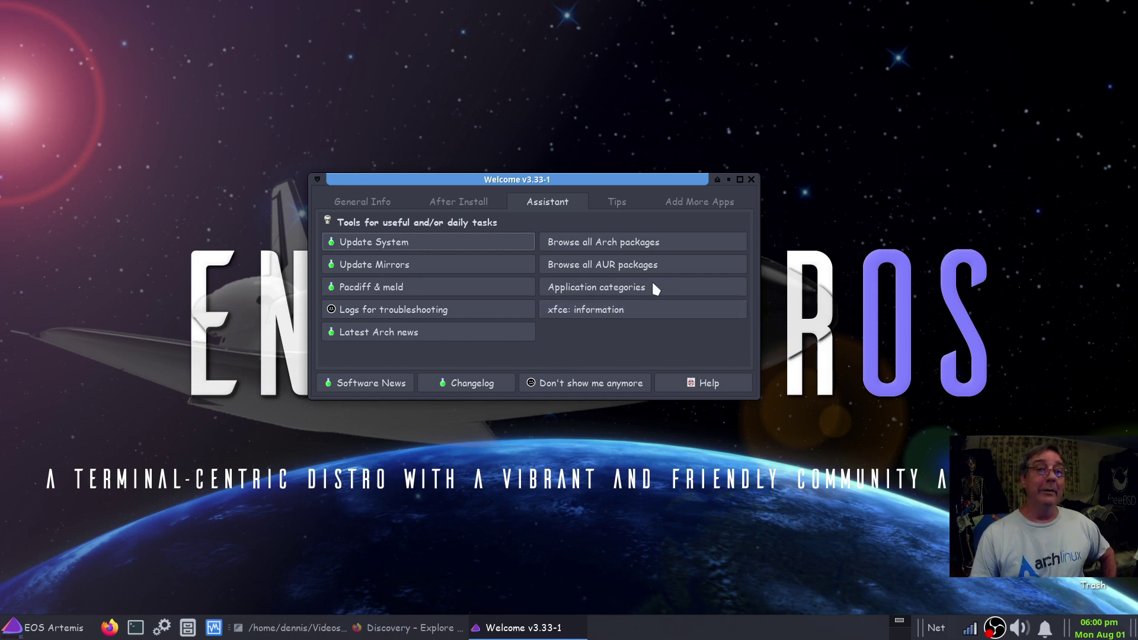
click(627, 202)
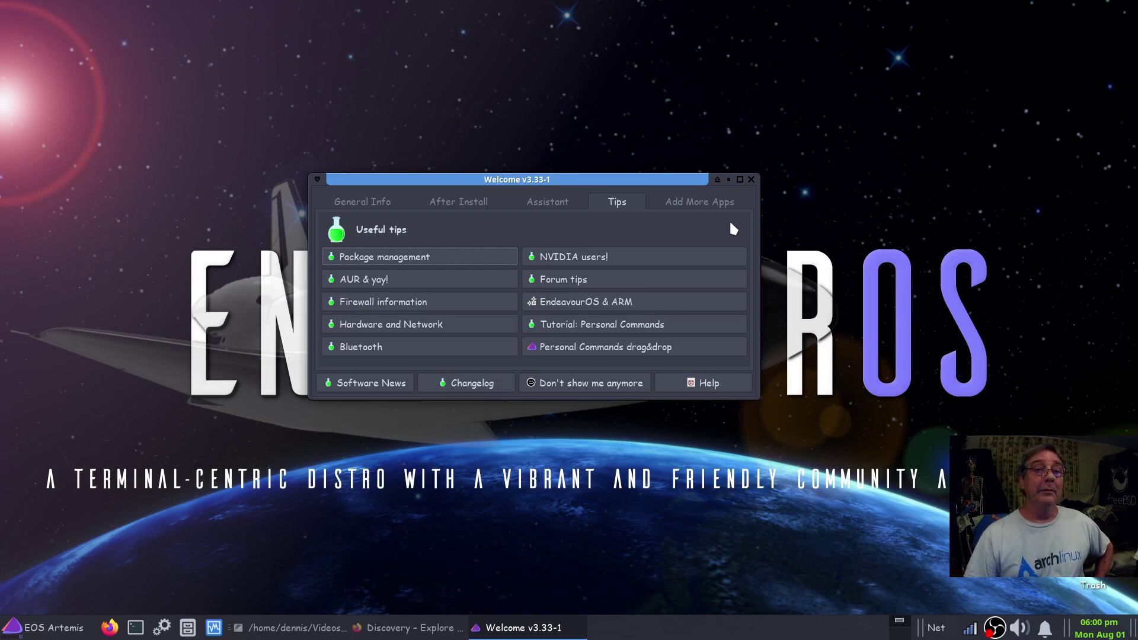
click(716, 203)
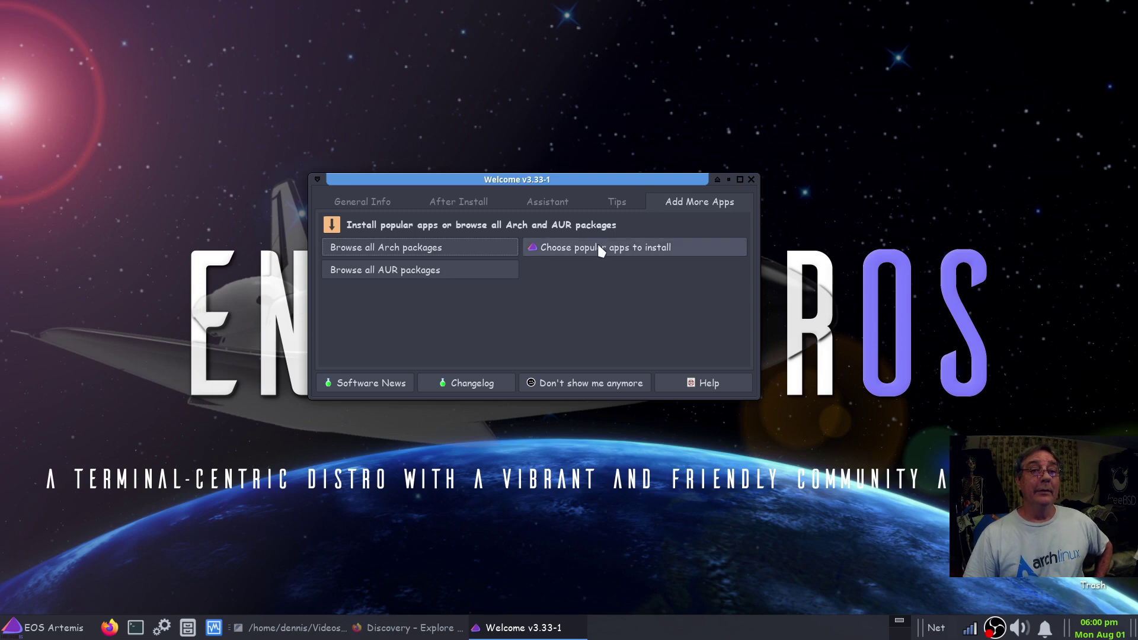
Move the Welcome window aside, view the application menu's favourites, and bring the window back near the screen's centre
drag(610, 180, 898, 156)
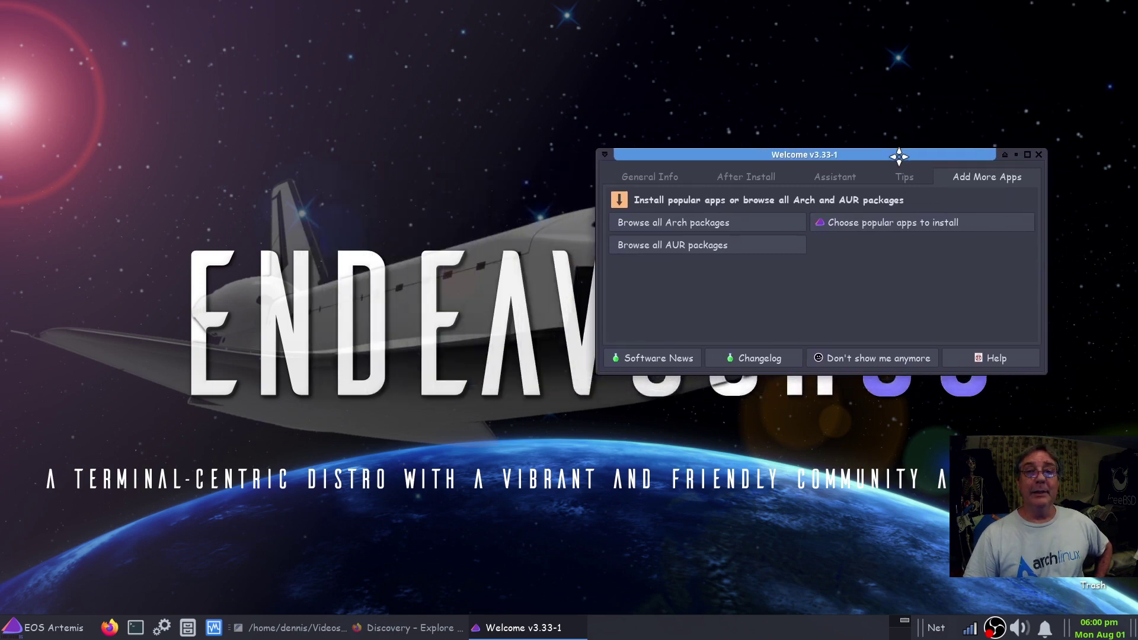
click(59, 629)
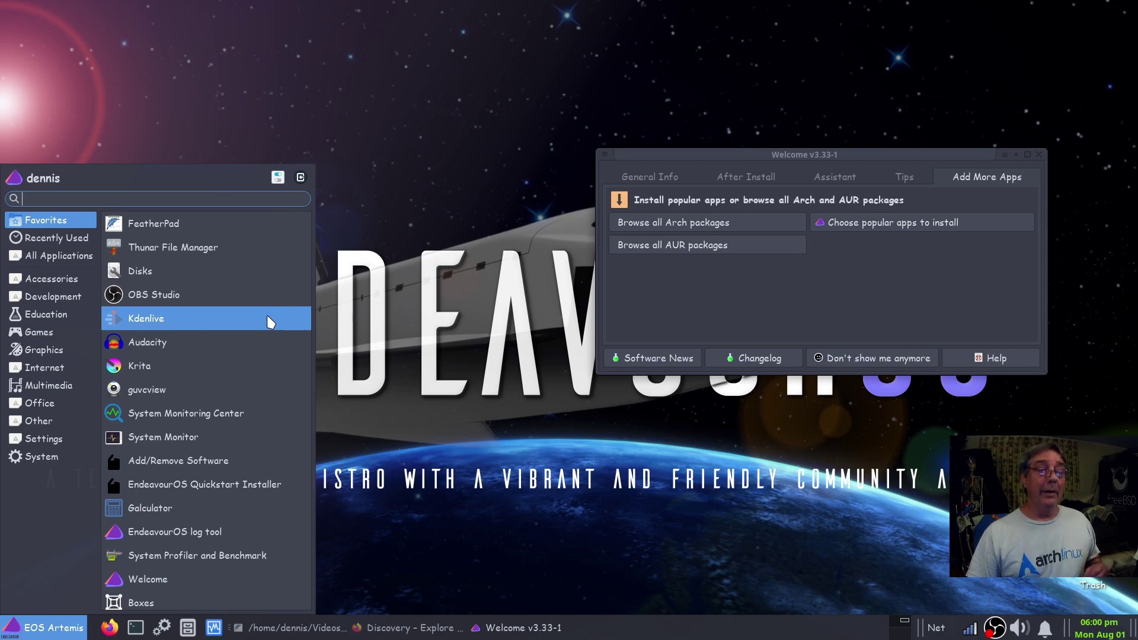
click(451, 344)
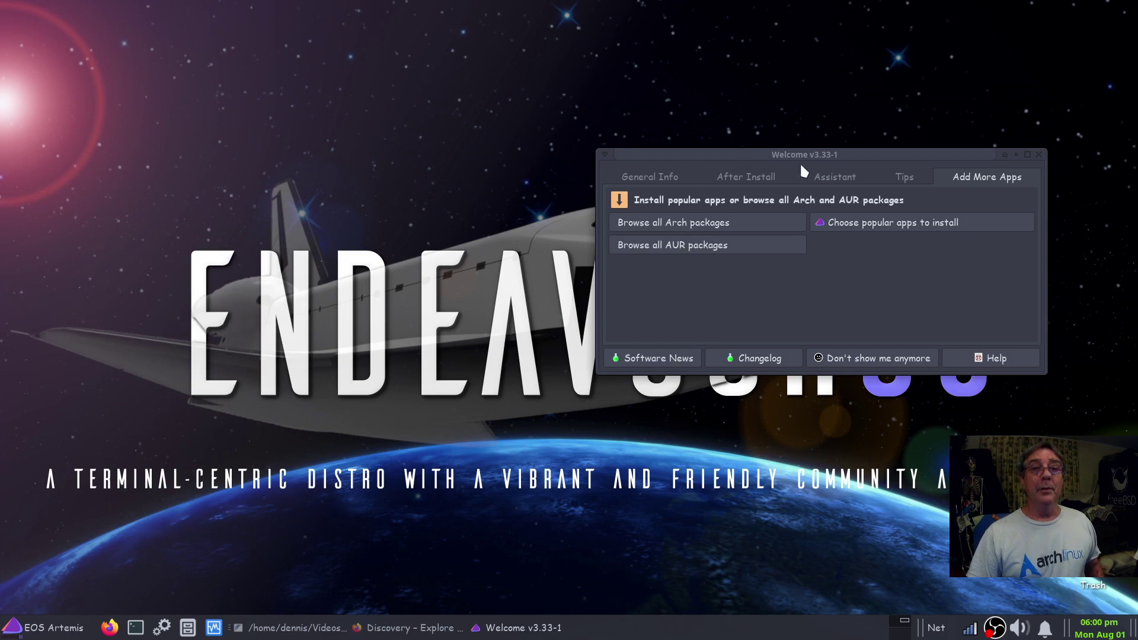
drag(801, 159, 491, 222)
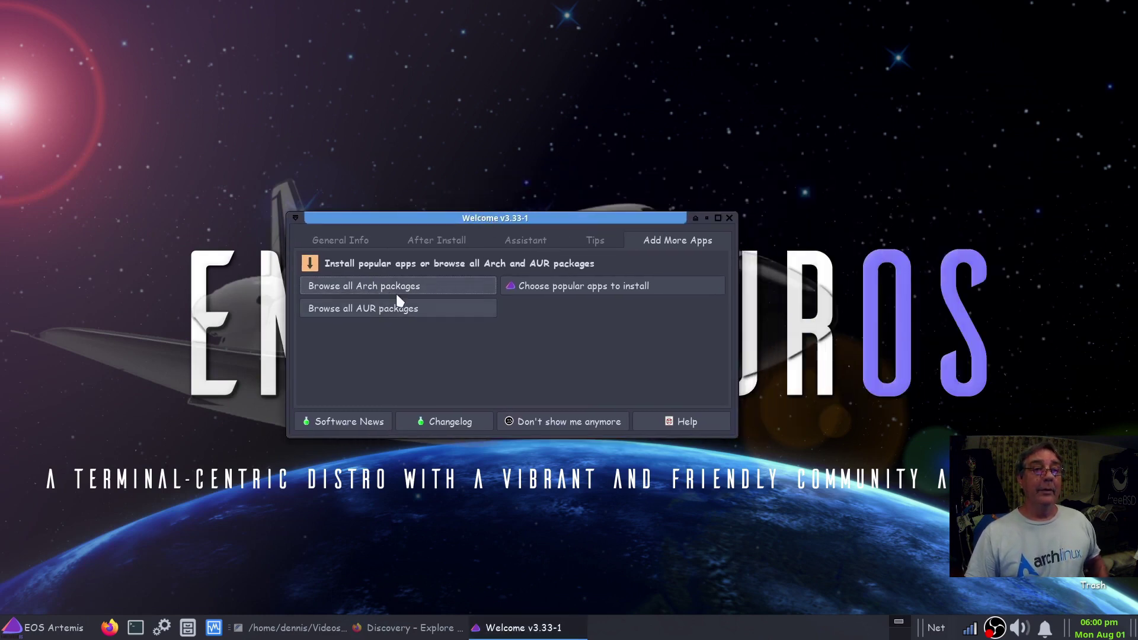
Launch the popular apps installer, view its Misc System Tools category, and close it without installing anything
click(573, 285)
drag(910, 5, 448, 28)
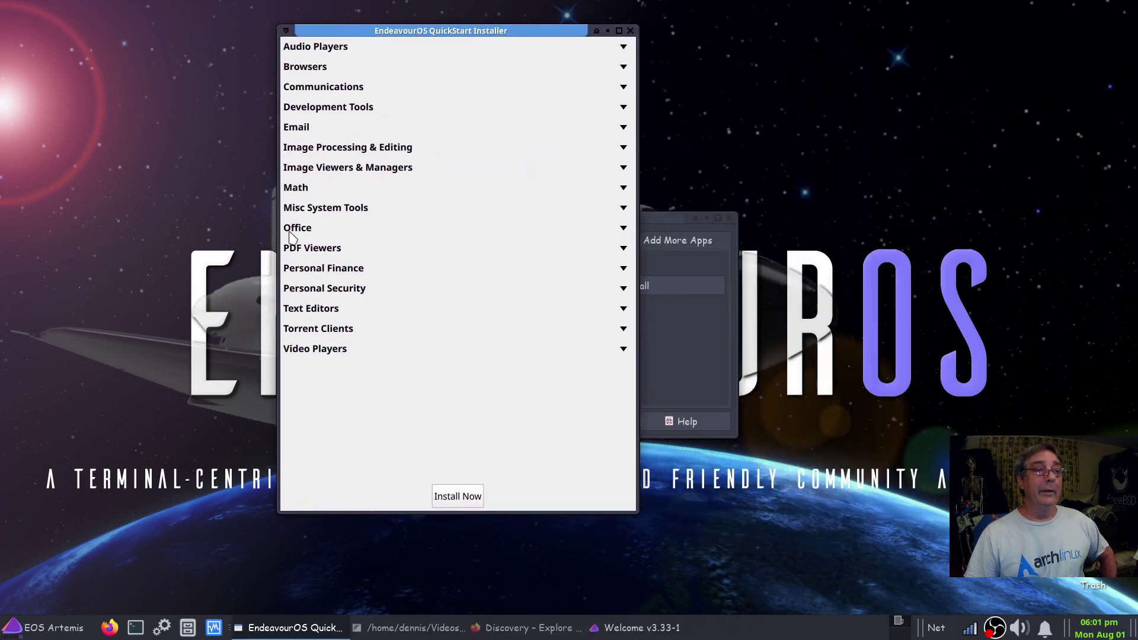
click(623, 209)
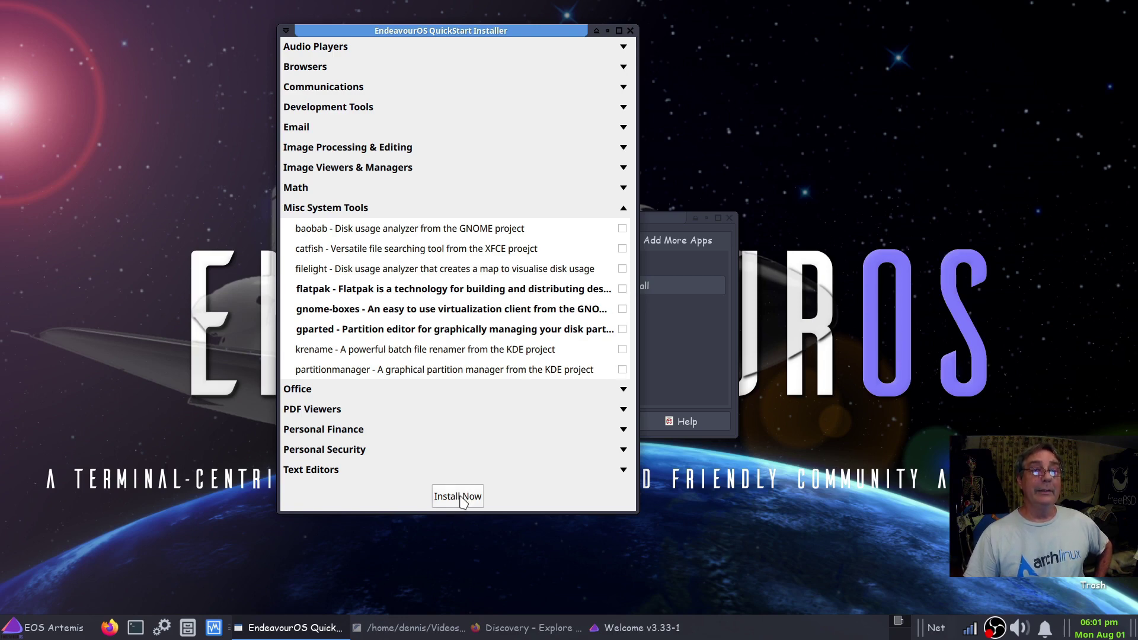
click(629, 31)
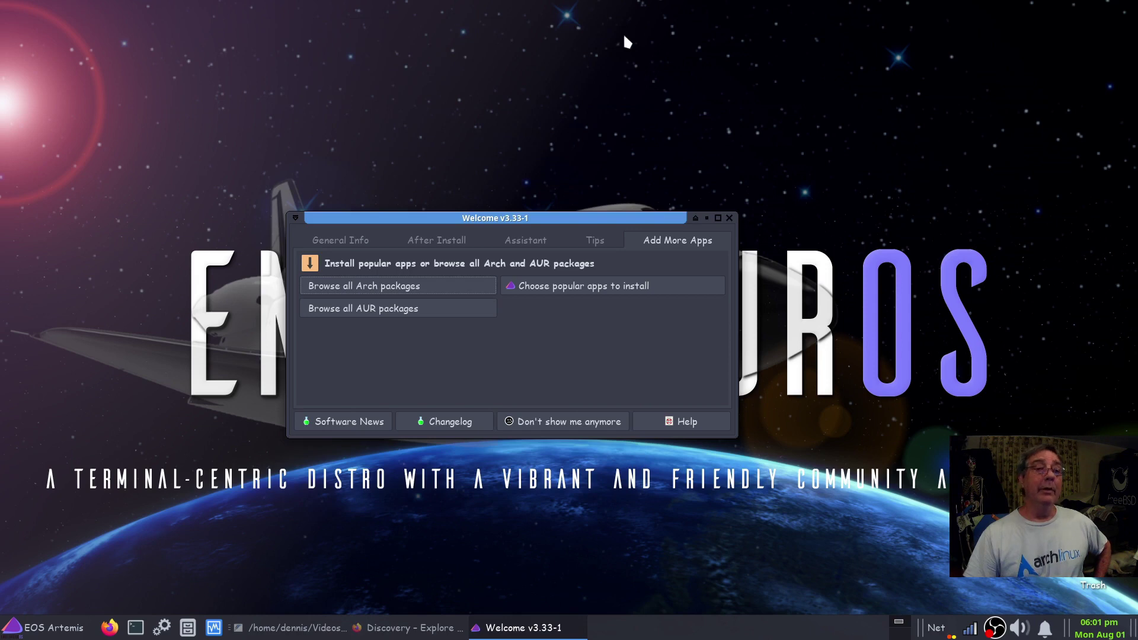
Switch to Firefox and view the open Flatpak and Flathub home pages
click(408, 629)
click(336, 47)
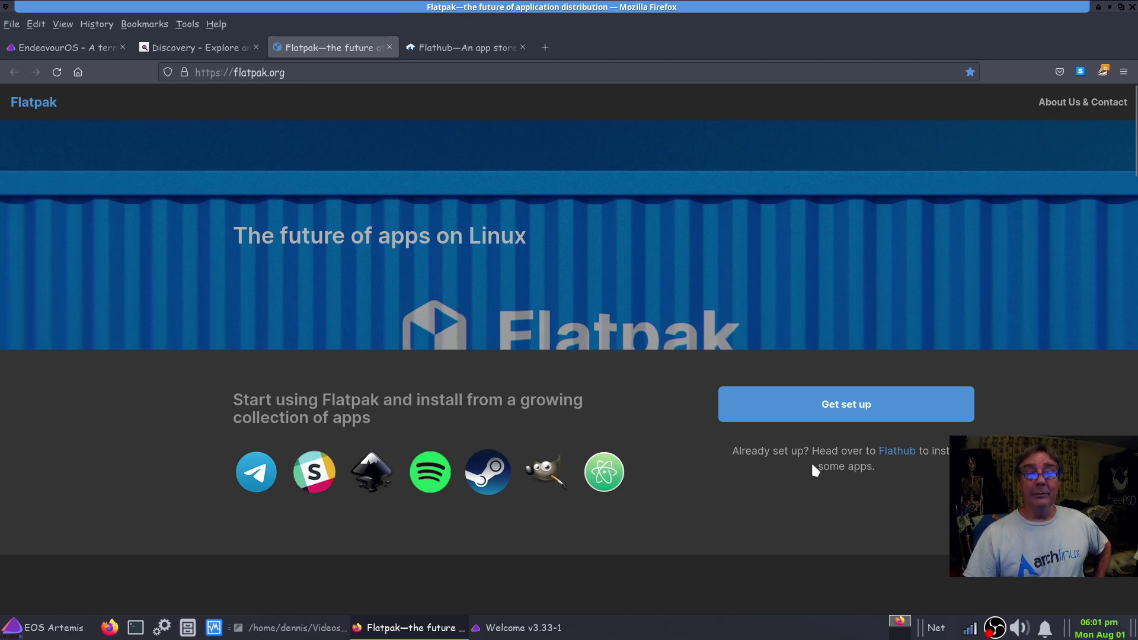
click(480, 47)
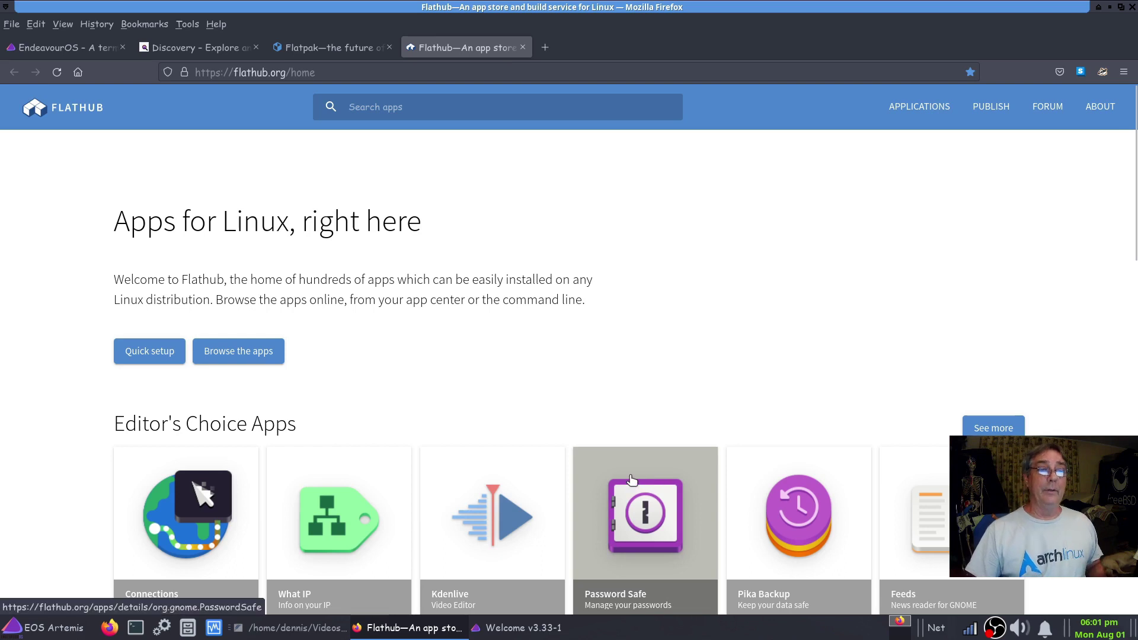
Search Flathub for kdenlive, view the Kdenlive page's command line install and run instructions, and minimise the browser
click(452, 117)
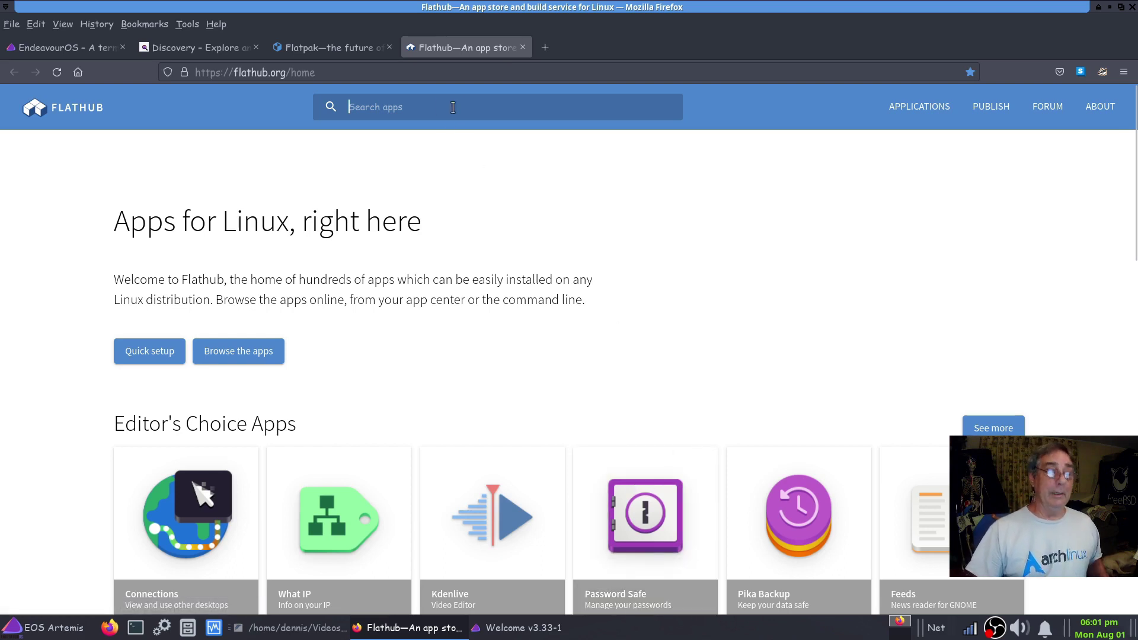
text(kdenlive)
key(Return)
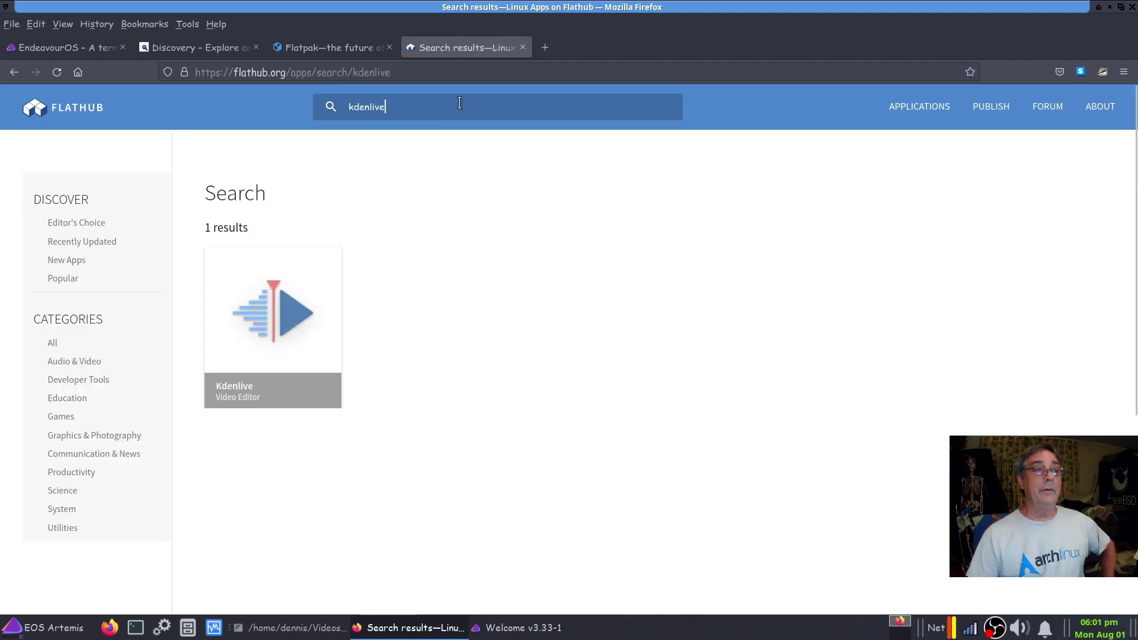
click(310, 326)
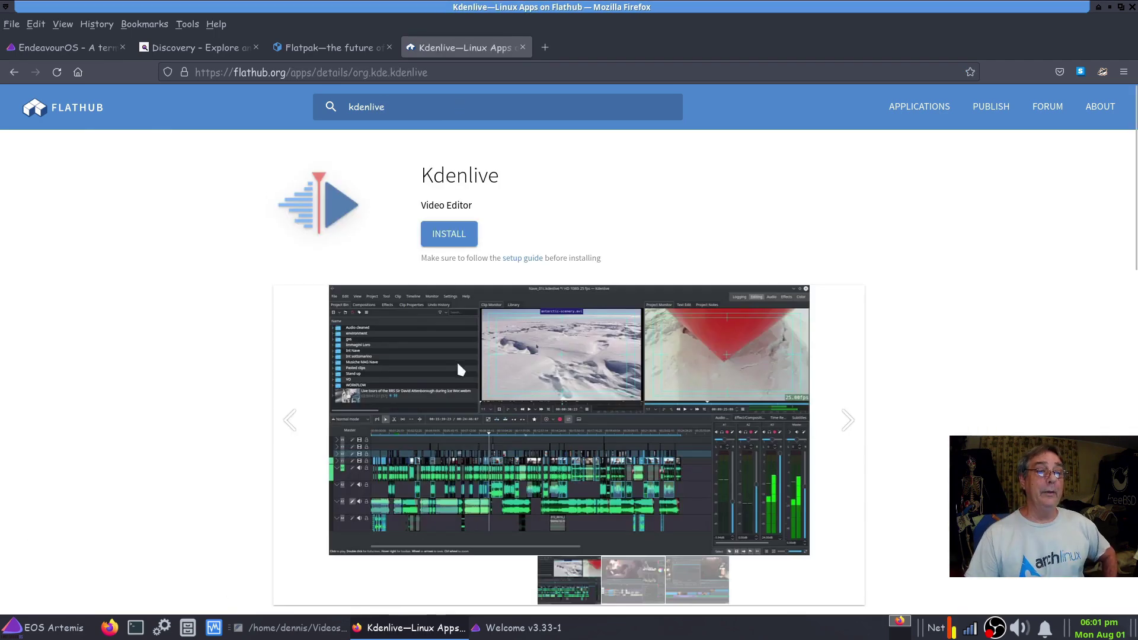
scroll(273, 436, down, 10)
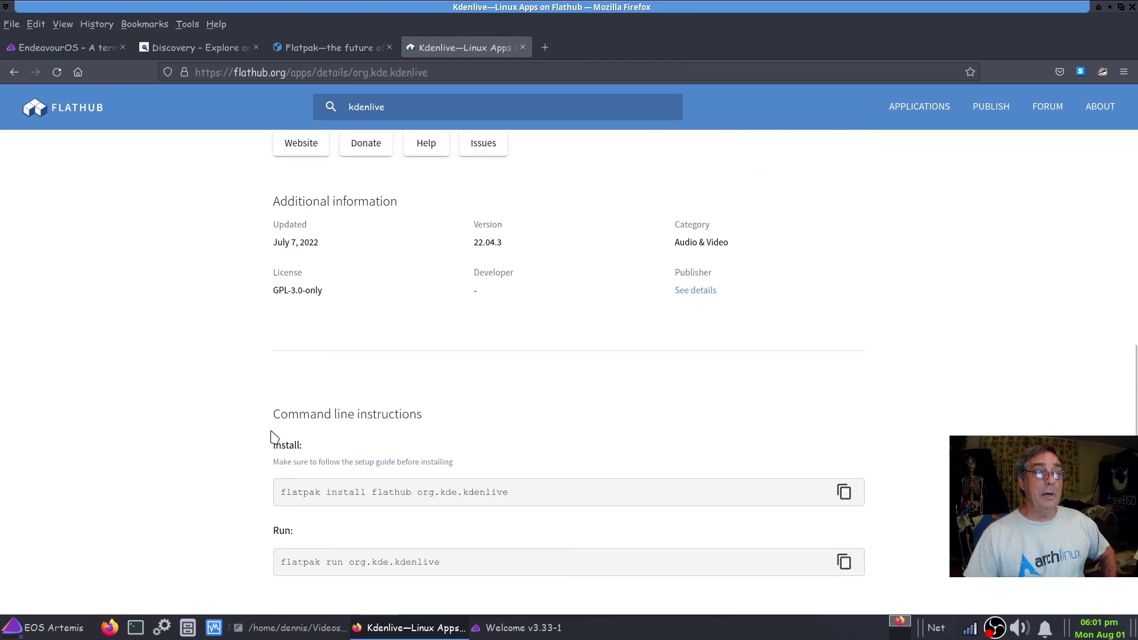
scroll(272, 436, down, 3)
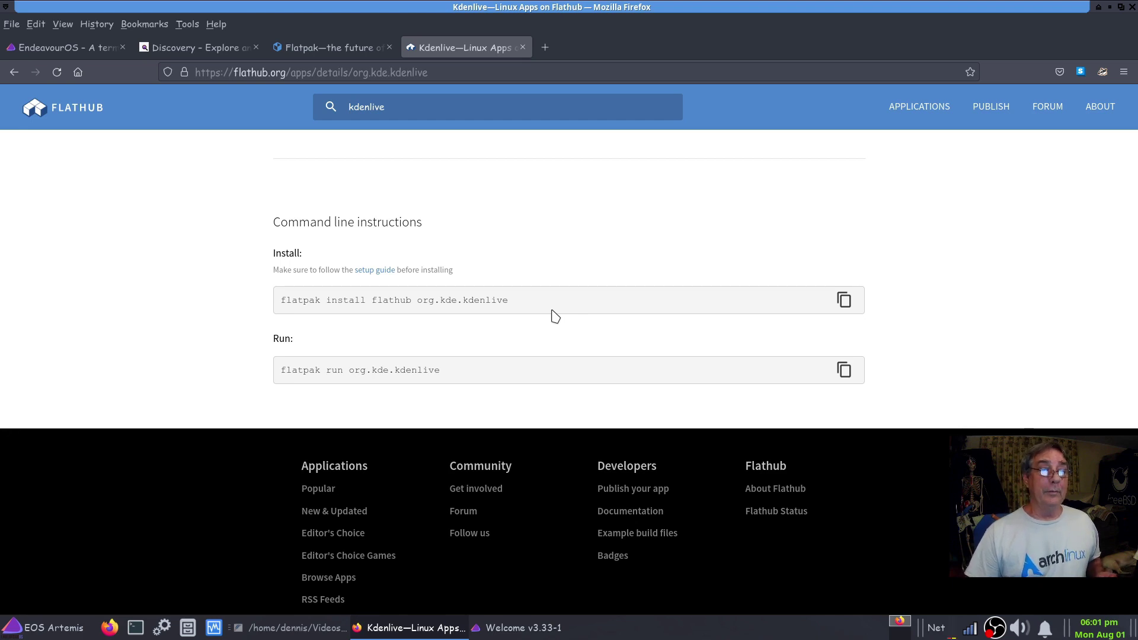
click(1109, 7)
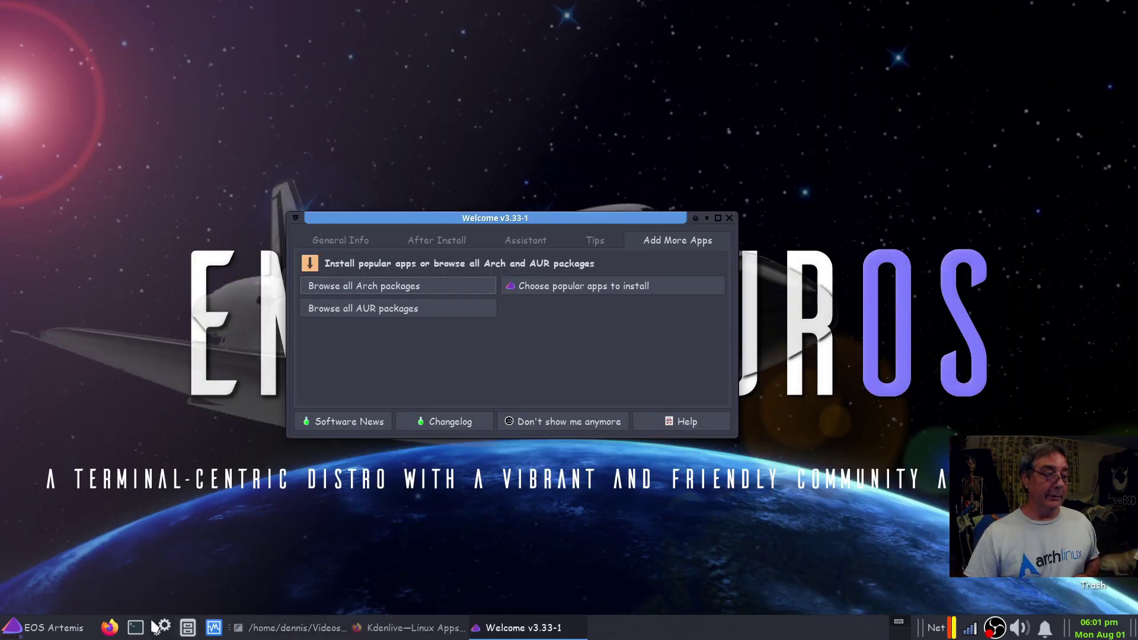
List the installed Flatpaks in a terminal with flatpak list, highlight the Kdenlive entry, and close the terminal
click(136, 629)
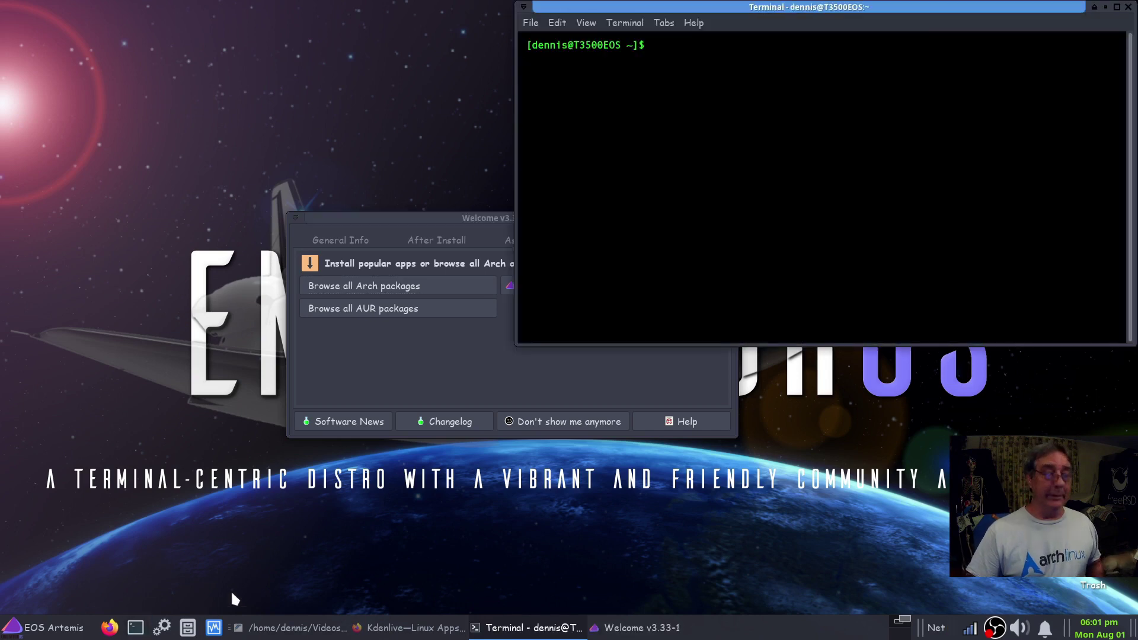
text(flat)
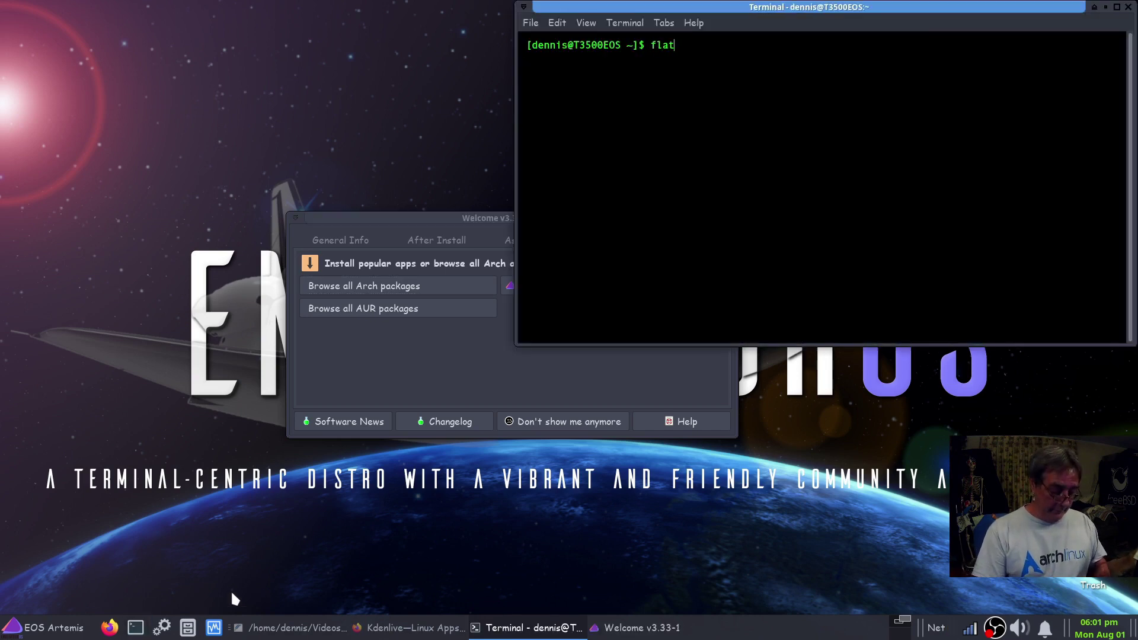
text(pak list)
key(Return)
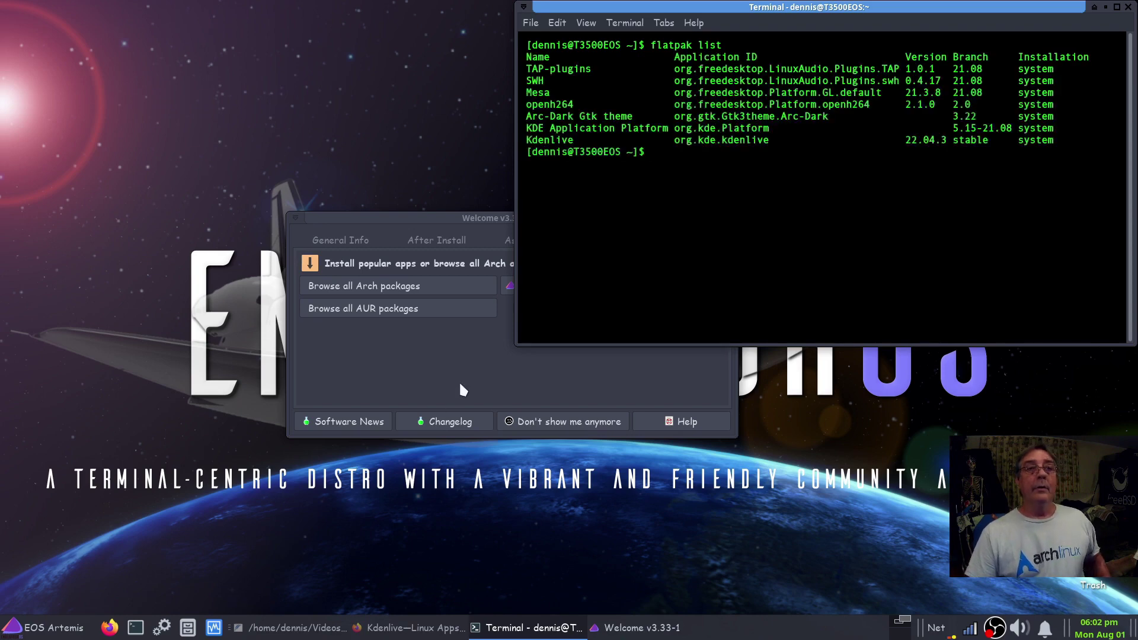
drag(808, 7, 536, 96)
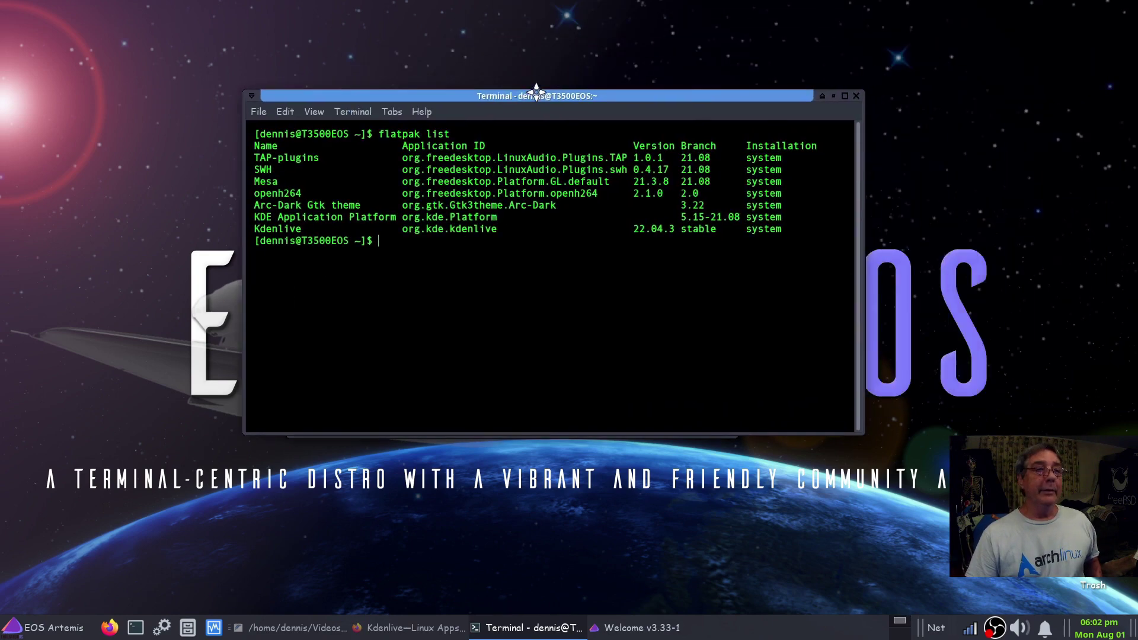
drag(254, 230, 499, 231)
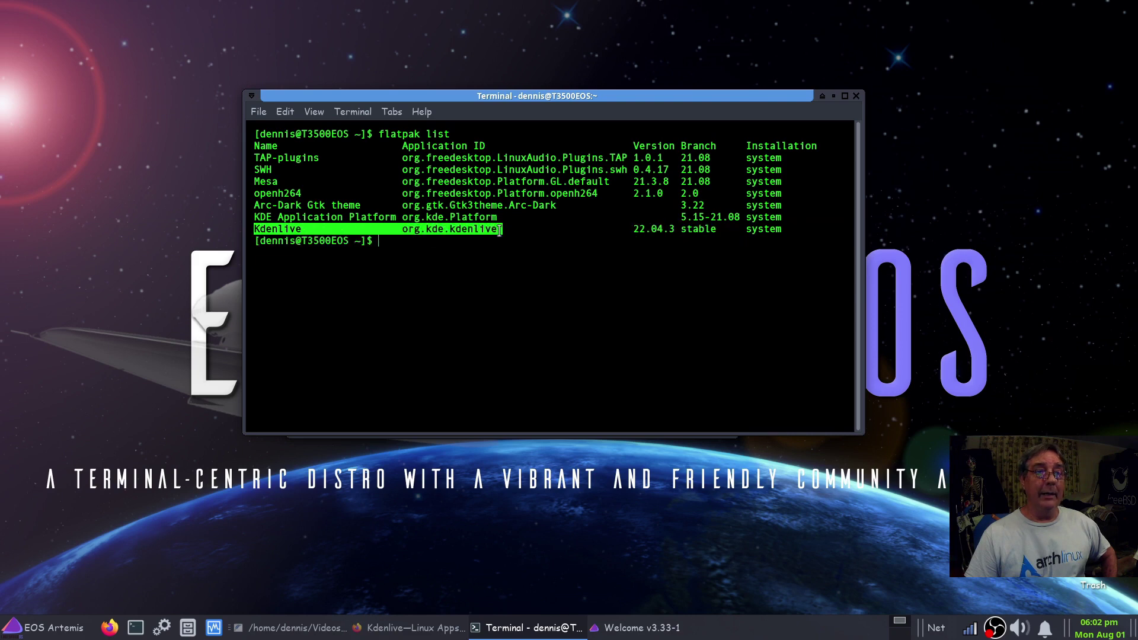
click(464, 247)
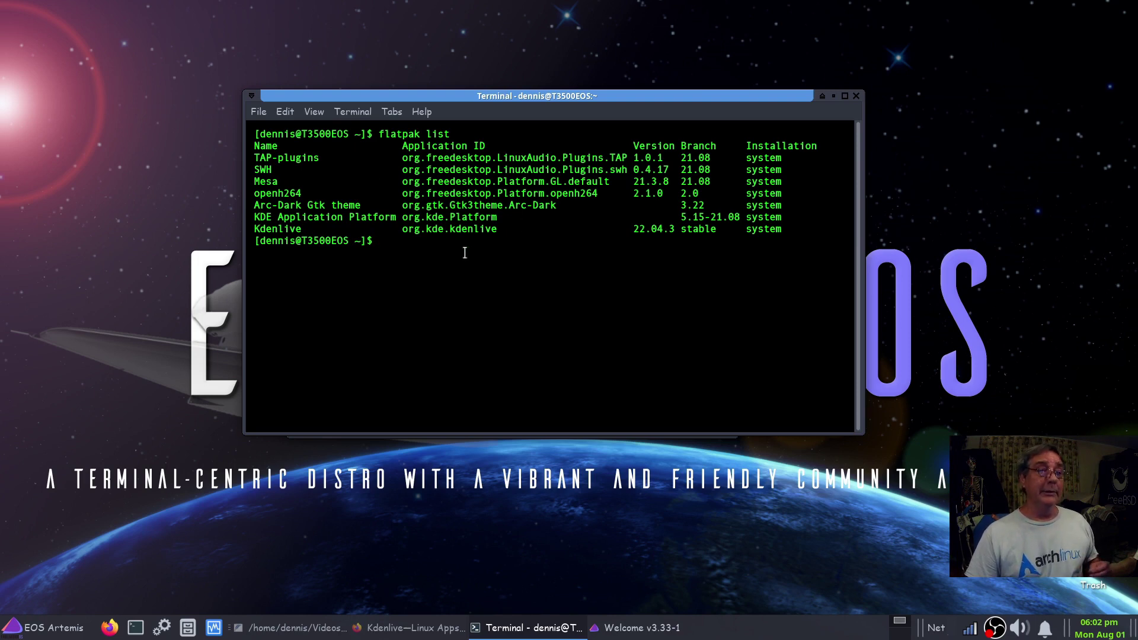
click(856, 97)
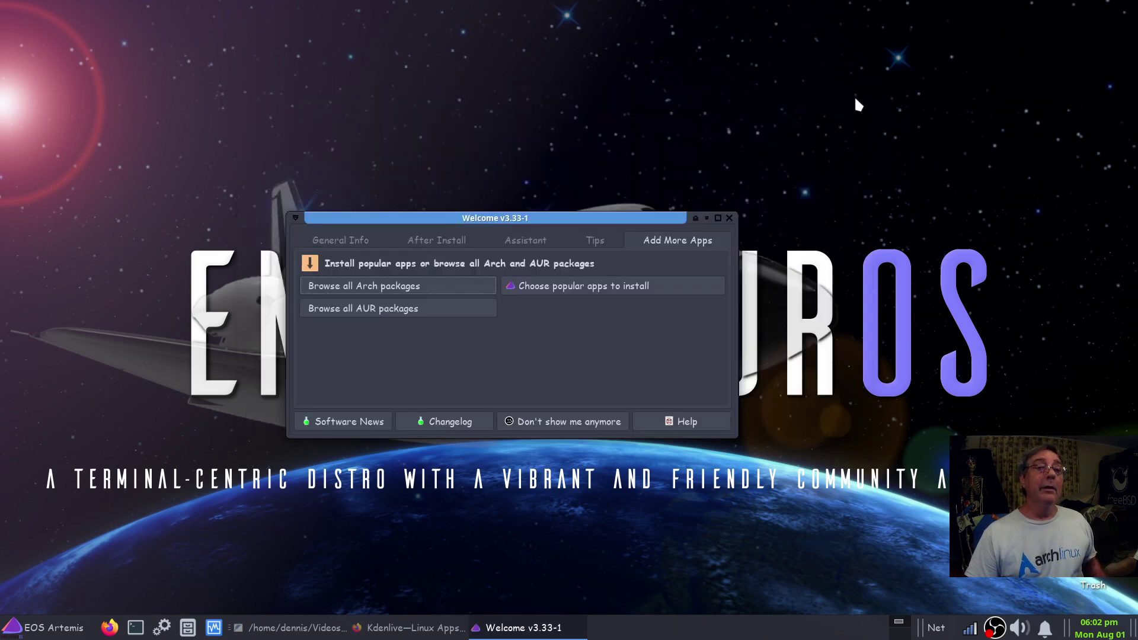
View the Kdenlive launcher among the application menu's favourites and move the Welcome window slightly higher
click(44, 628)
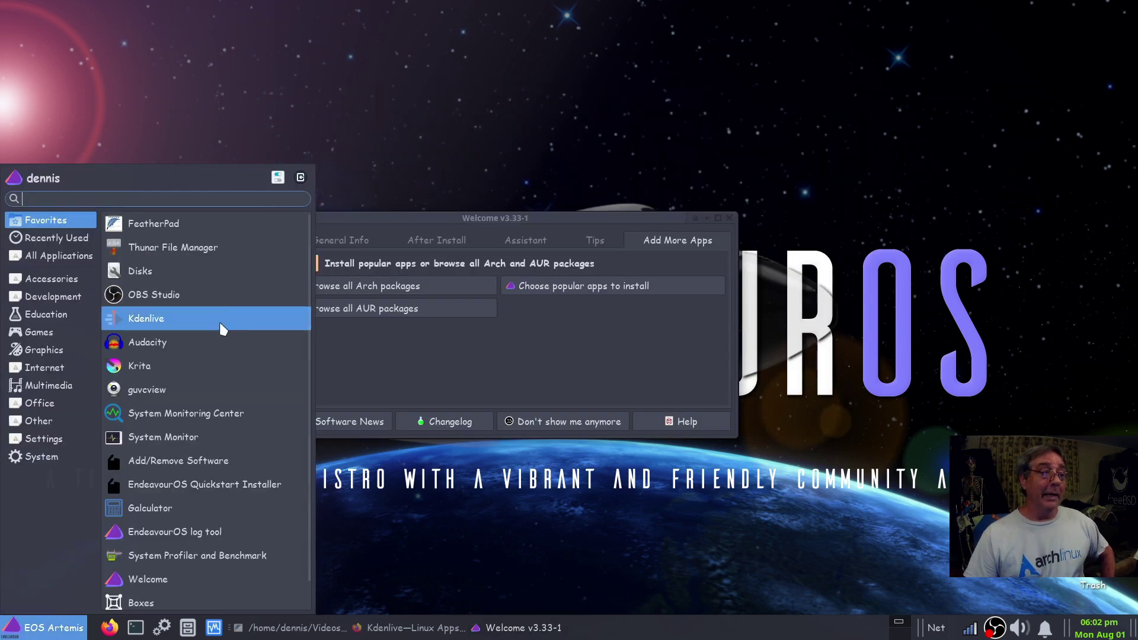
click(634, 124)
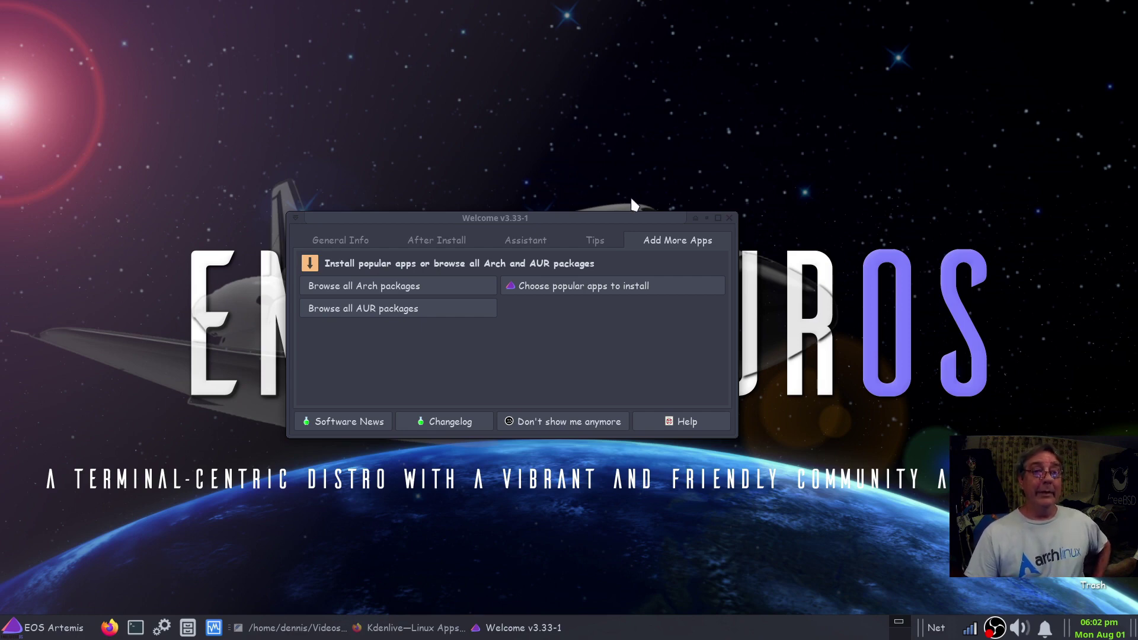
drag(629, 218, 636, 180)
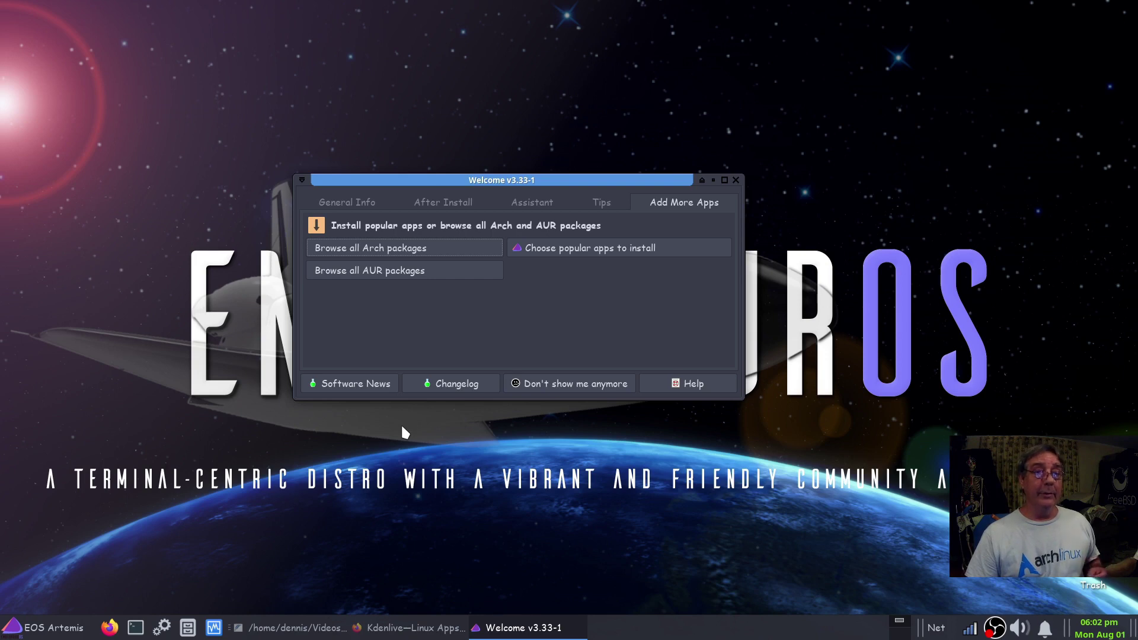
Return to Welcome's After Install tasks, close the application, and locate its launcher among the application menu's favourites
click(352, 202)
click(430, 202)
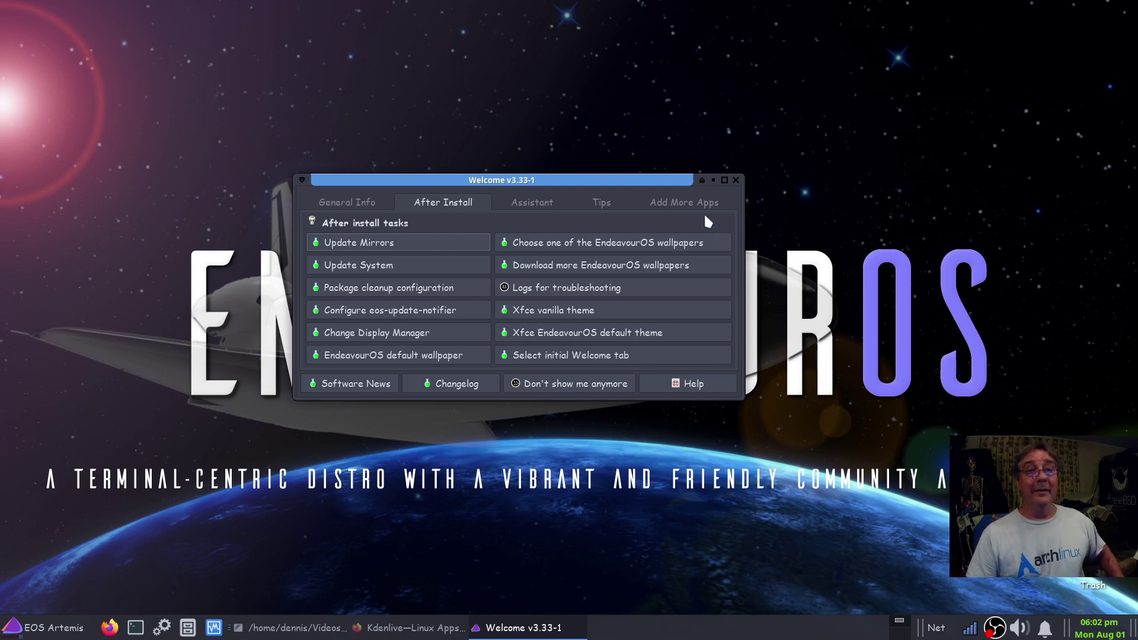
click(735, 180)
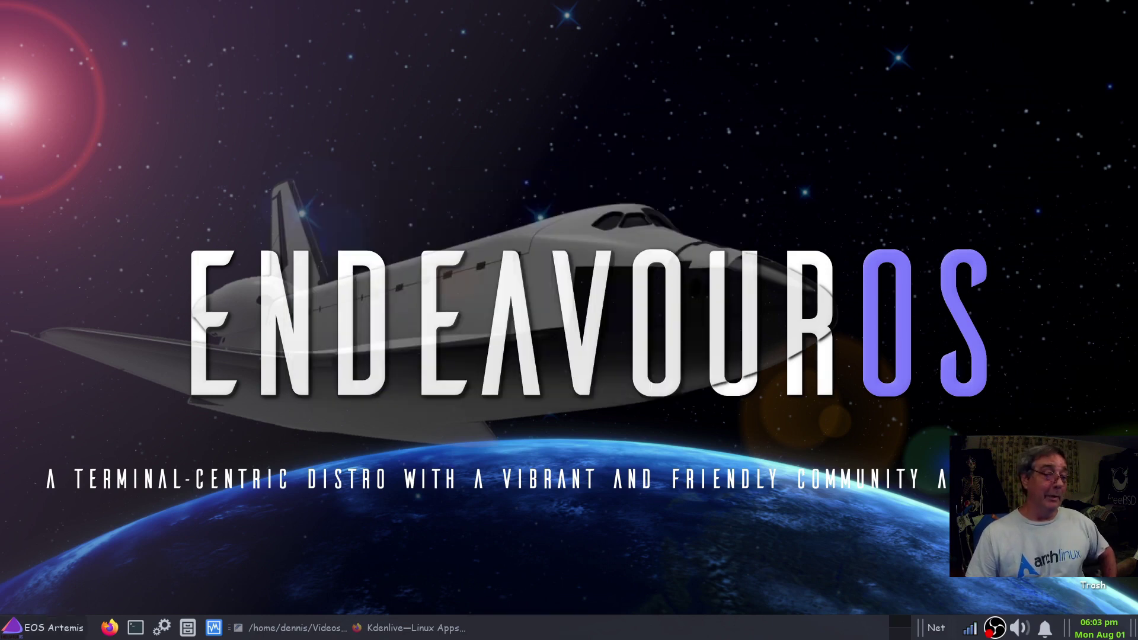
click(48, 627)
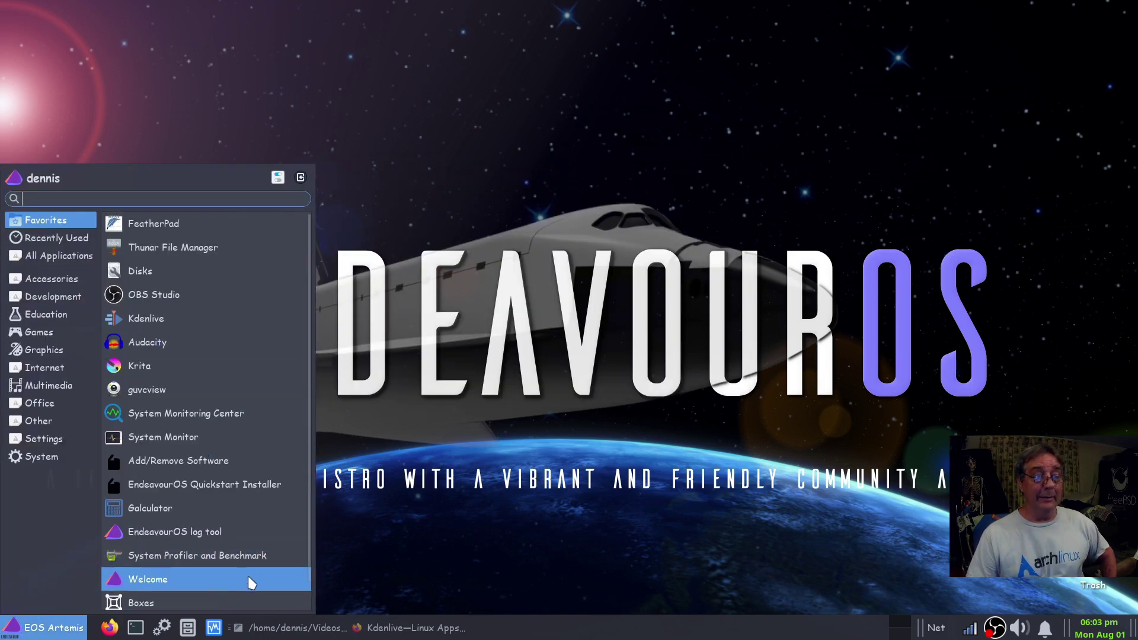
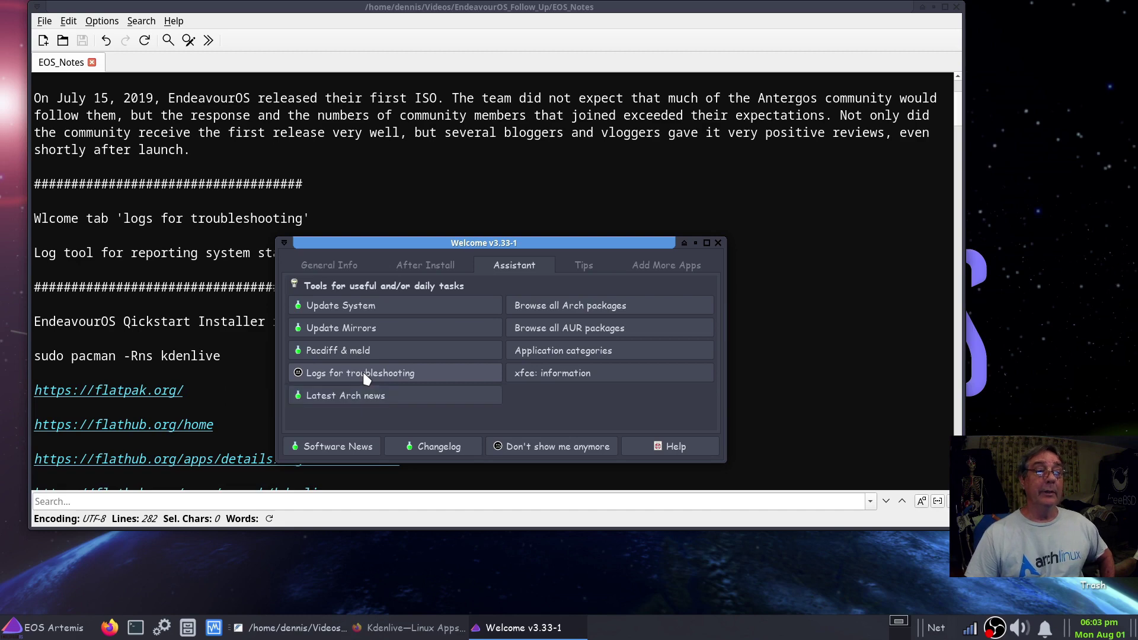
Close Welcome, reposition the EndeavourOS log tools window to review its selectable logs, and cancel without sending anything
click(717, 243)
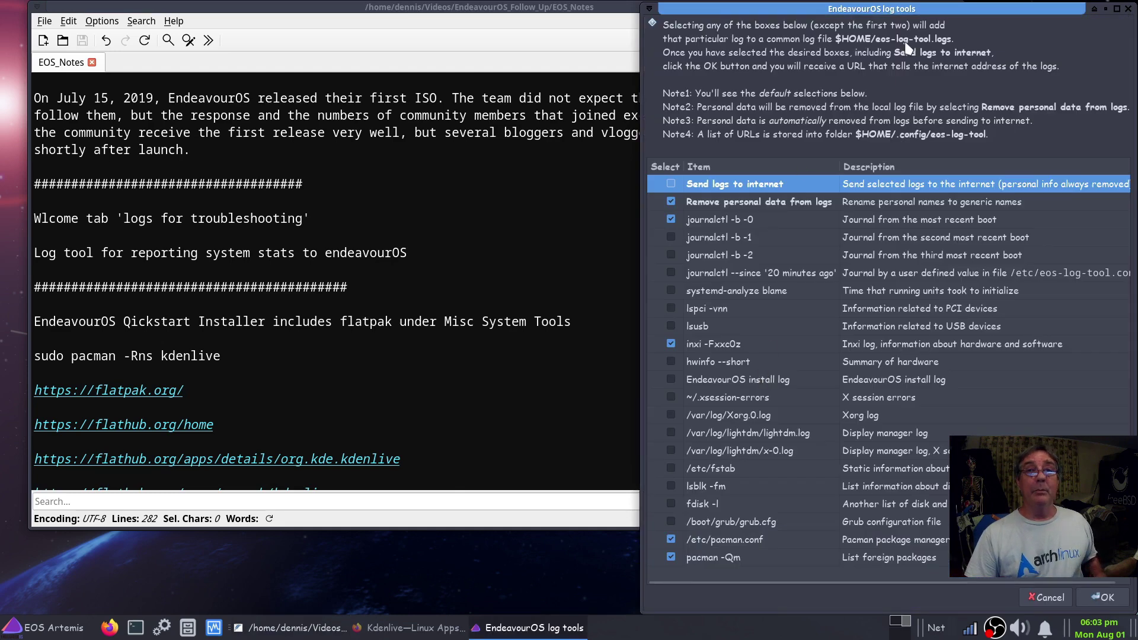
drag(917, 13, 498, 12)
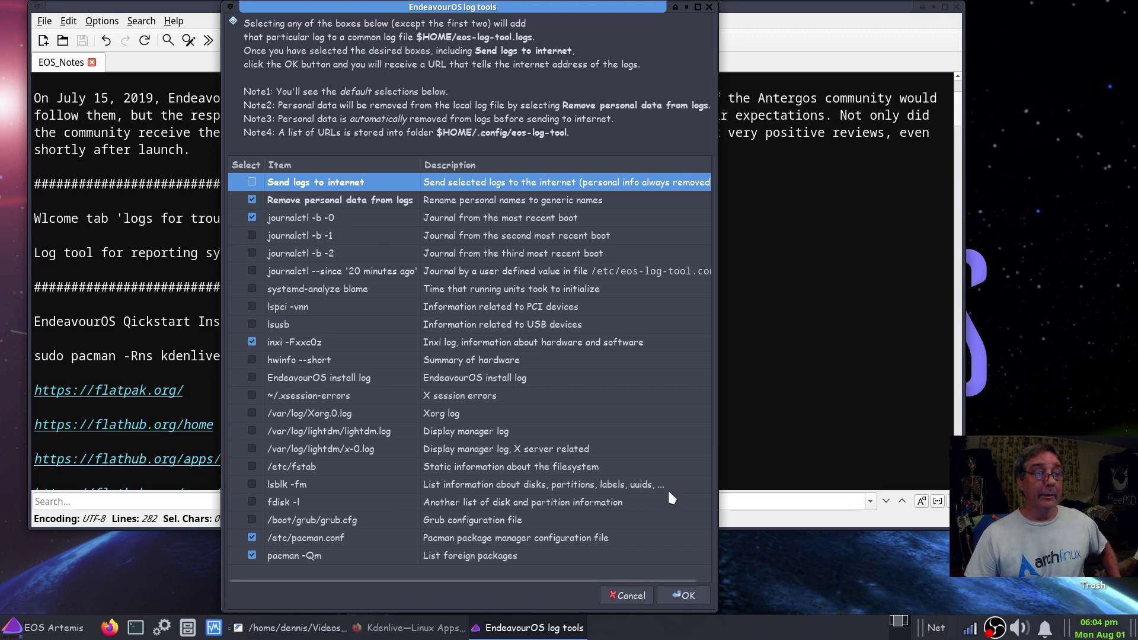
click(625, 593)
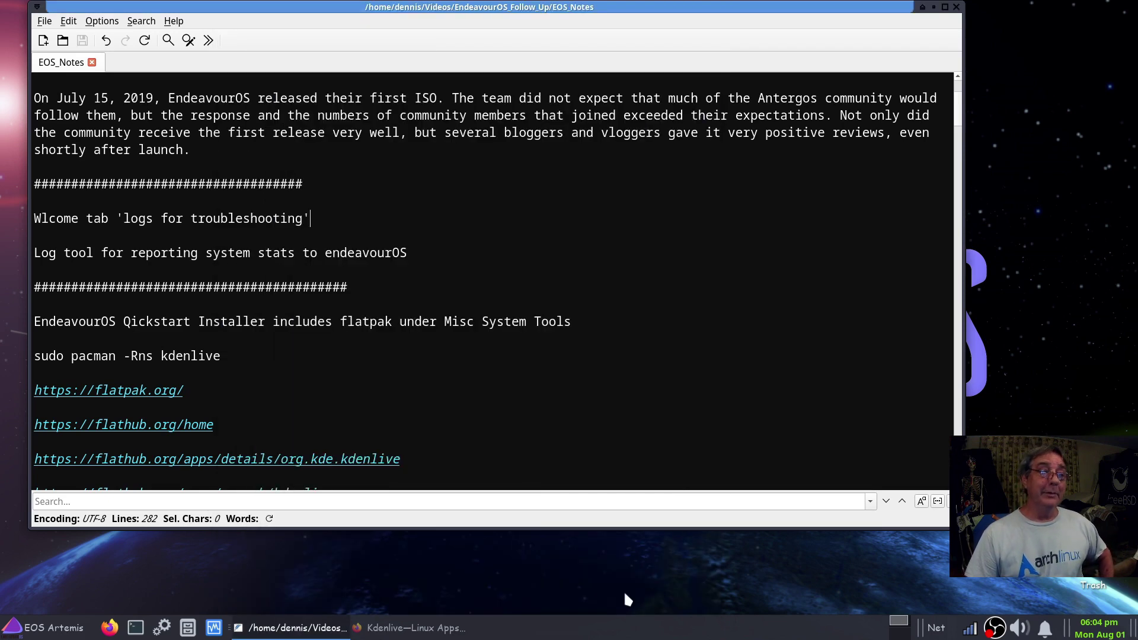
Review the notes on removing kdenlive with pacman and installing its Flatpak, highlighting the package name in the removal command
scroll(566, 396, down, 1)
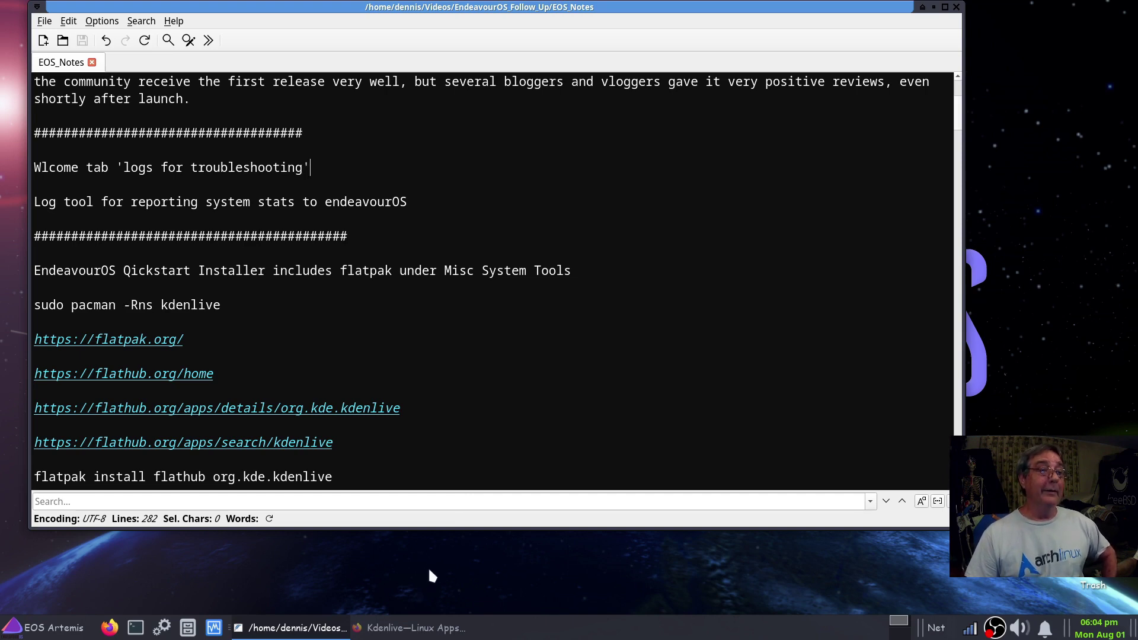
scroll(420, 374, down, 3)
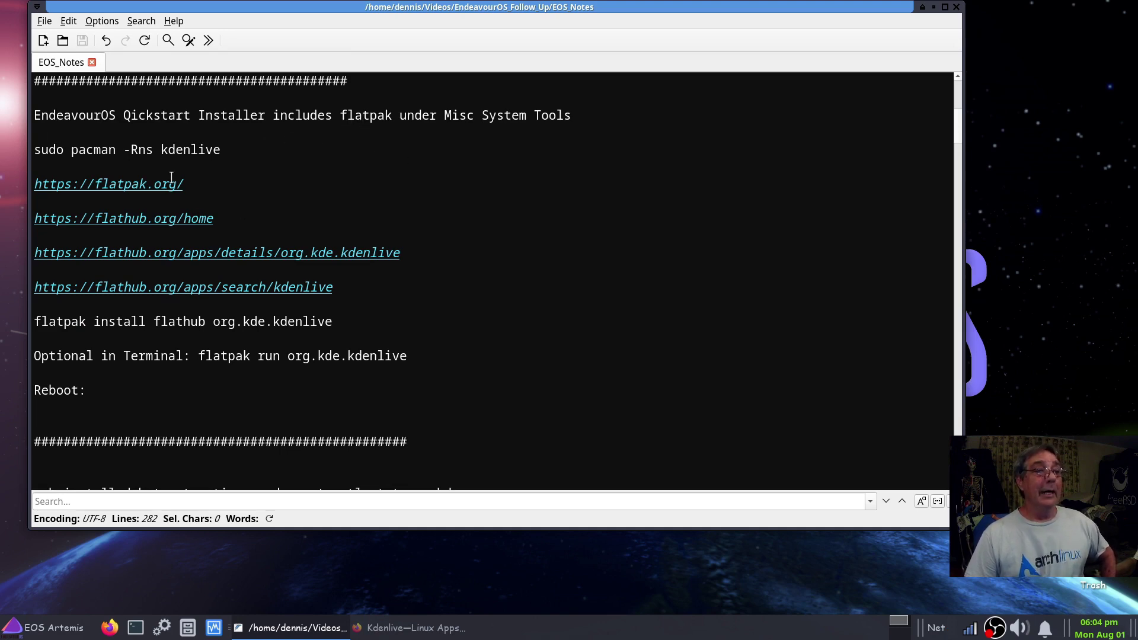
drag(161, 150, 222, 151)
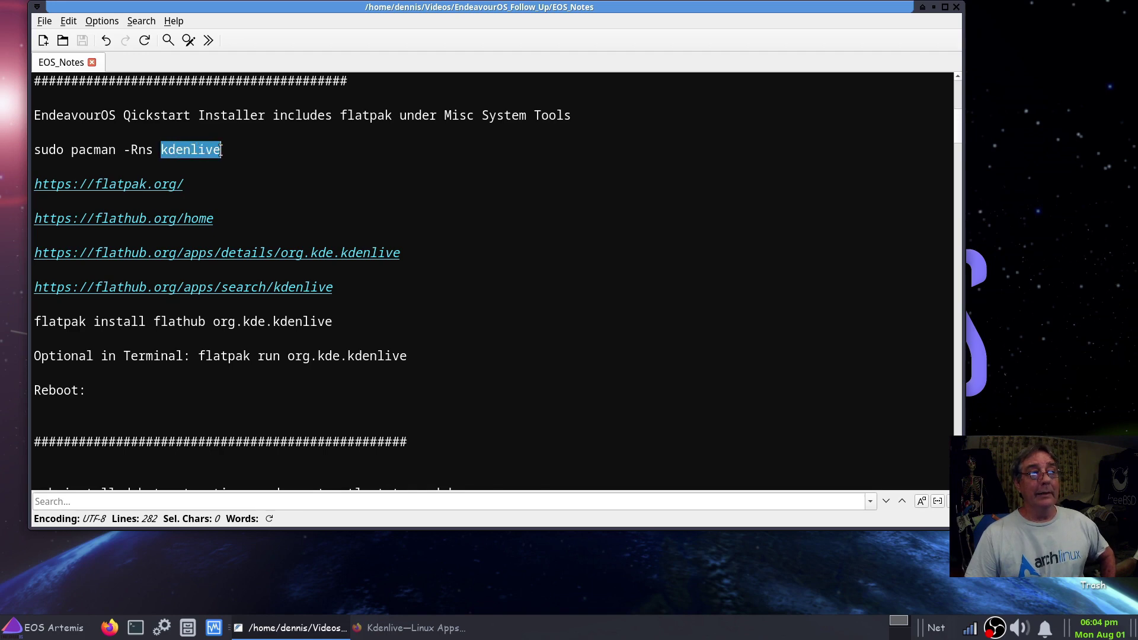
click(288, 198)
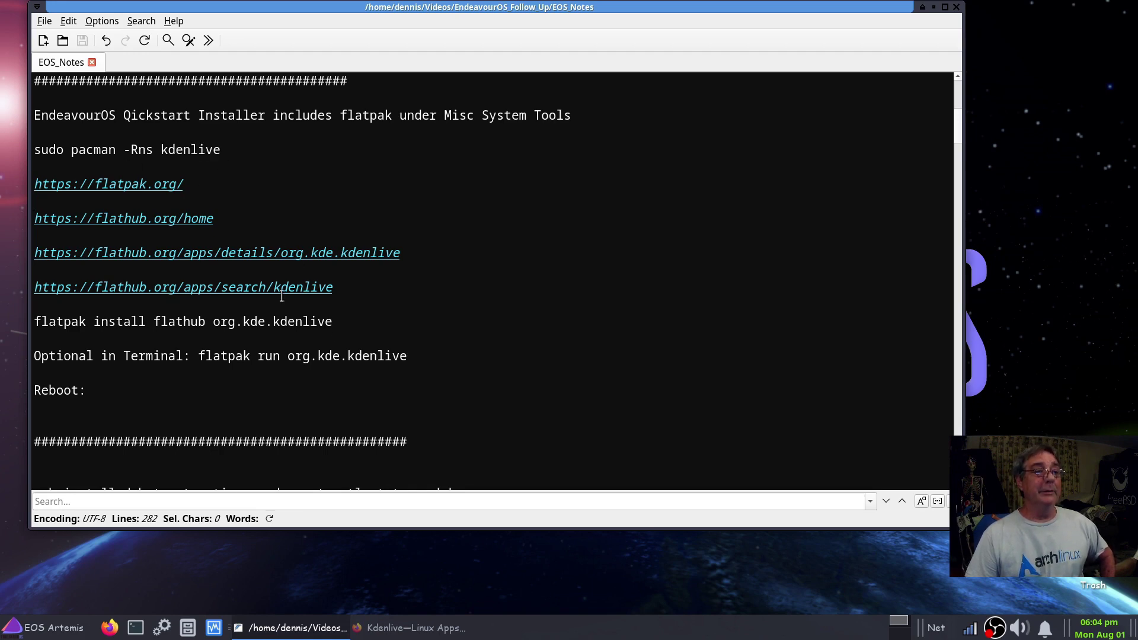
scroll(228, 350, down, 1)
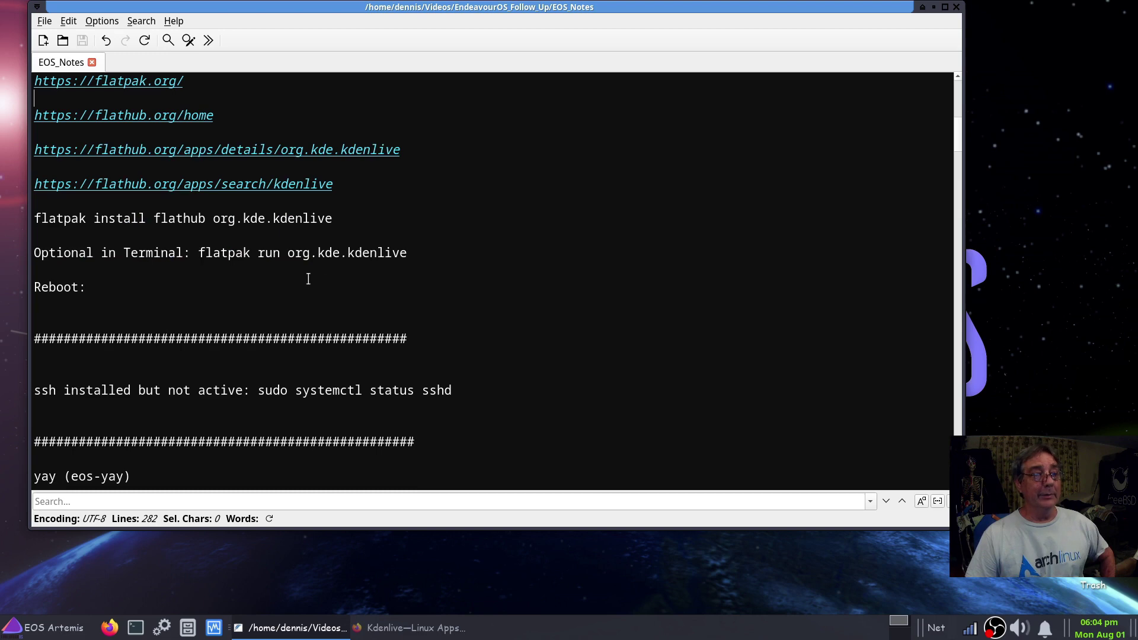
scroll(224, 294, down, 1)
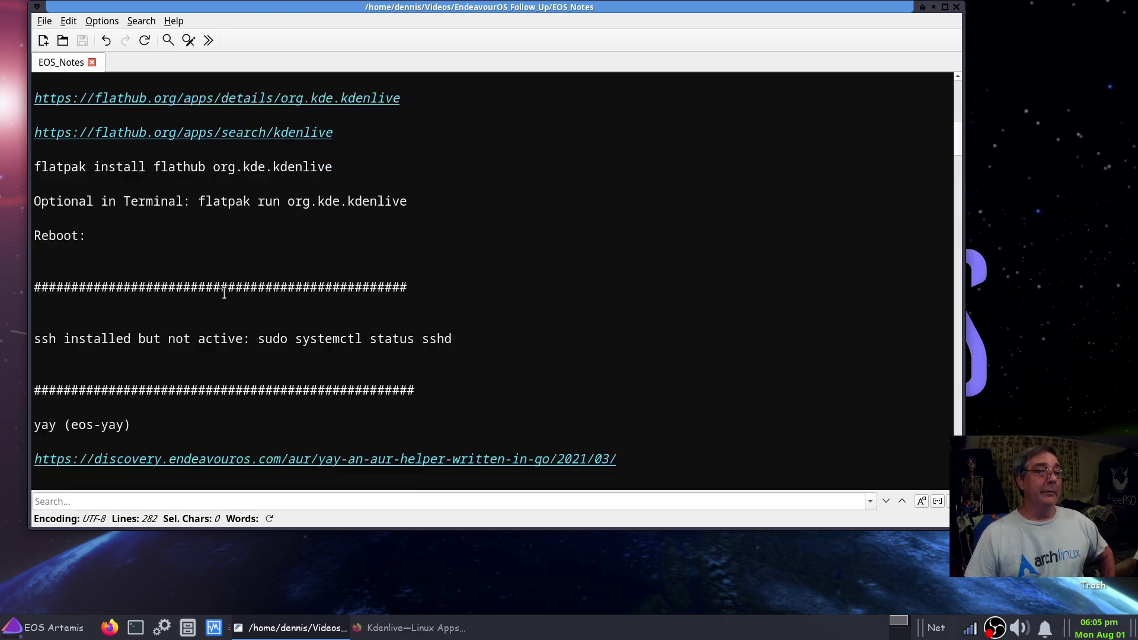
scroll(224, 295, down, 1)
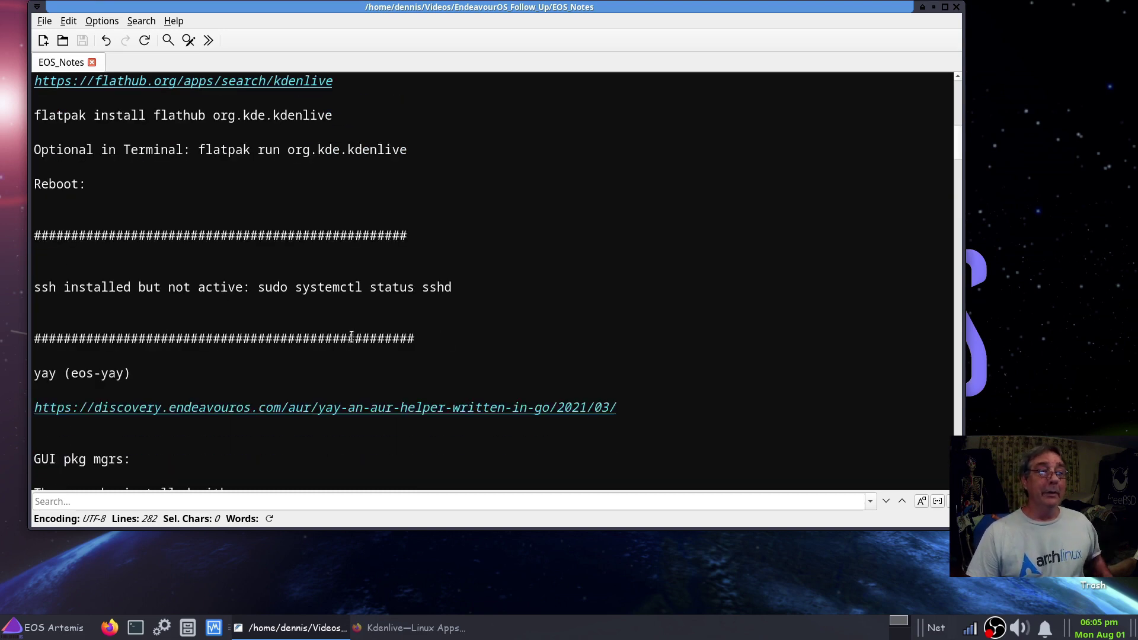
Copy the command sudo systemctl status sshd from the ssh section of the notes and run it in a new terminal
scroll(352, 336, down, 3)
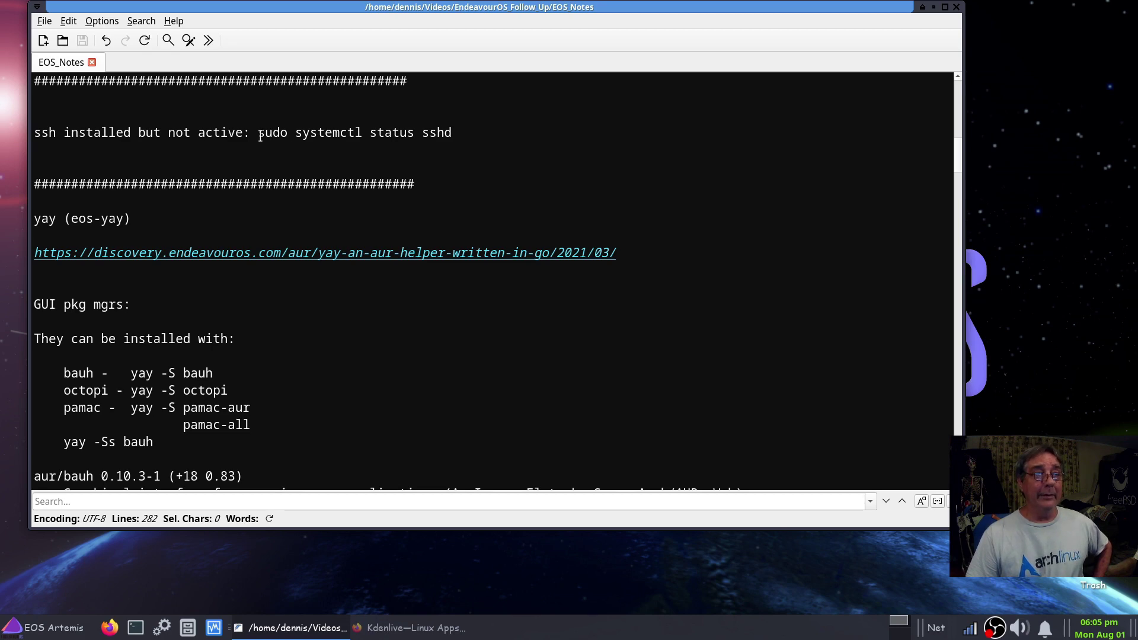
drag(256, 134, 451, 134)
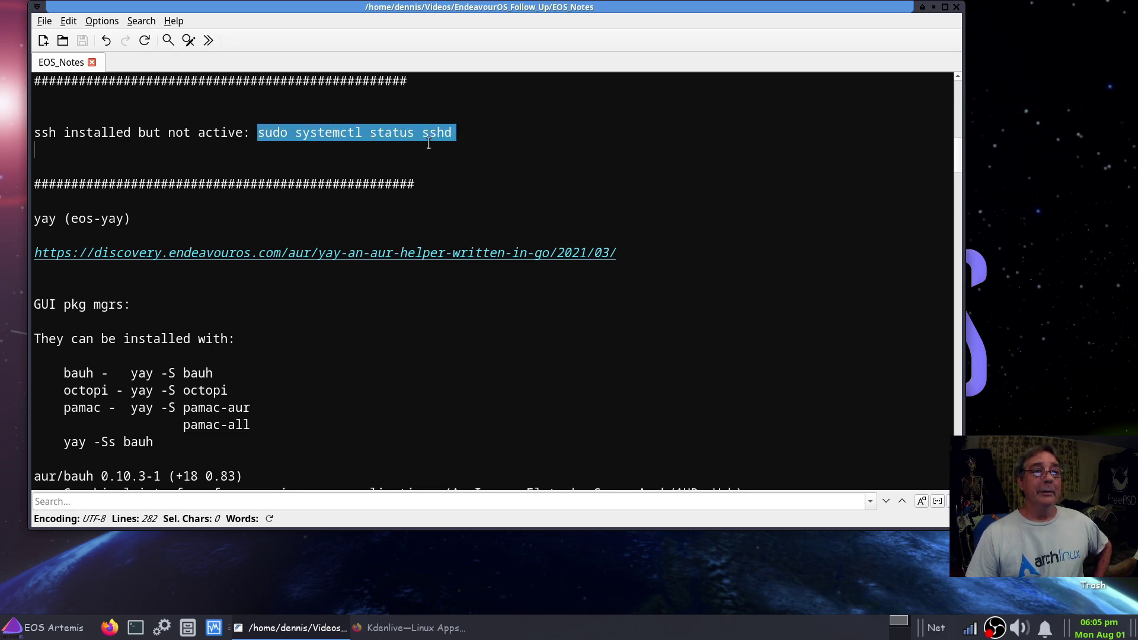
right_click(444, 133)
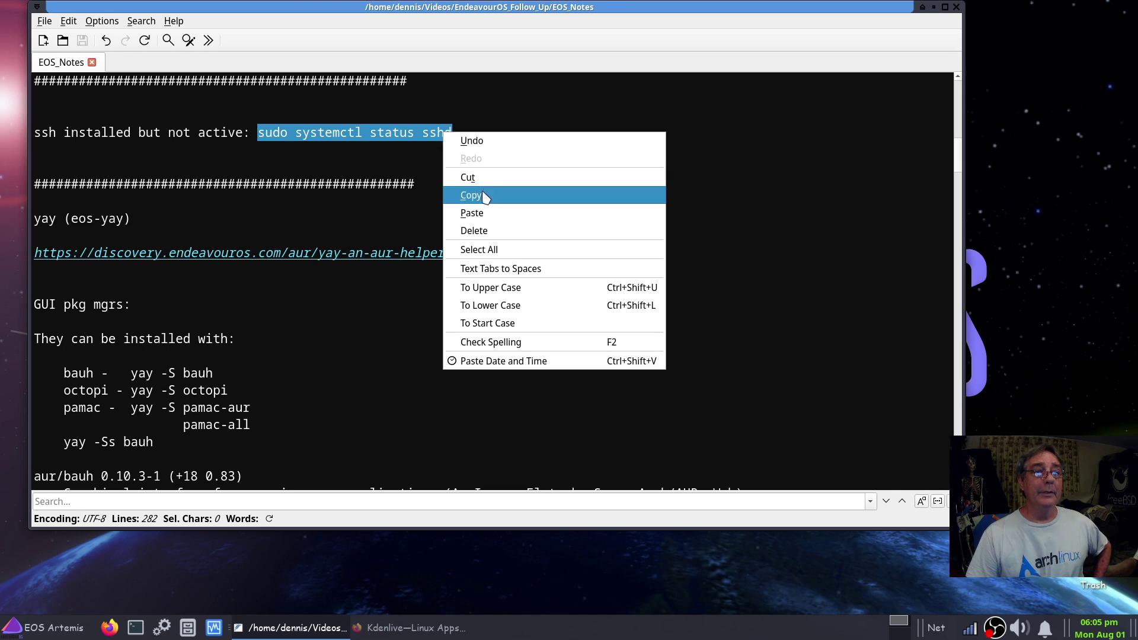
click(481, 196)
key(ctrl+alt+t)
key(ctrl+shift+v)
key(Return)
Move the terminal over the notes, highlight the sshd service's Active line, and close the terminal
drag(663, 277, 396, 137)
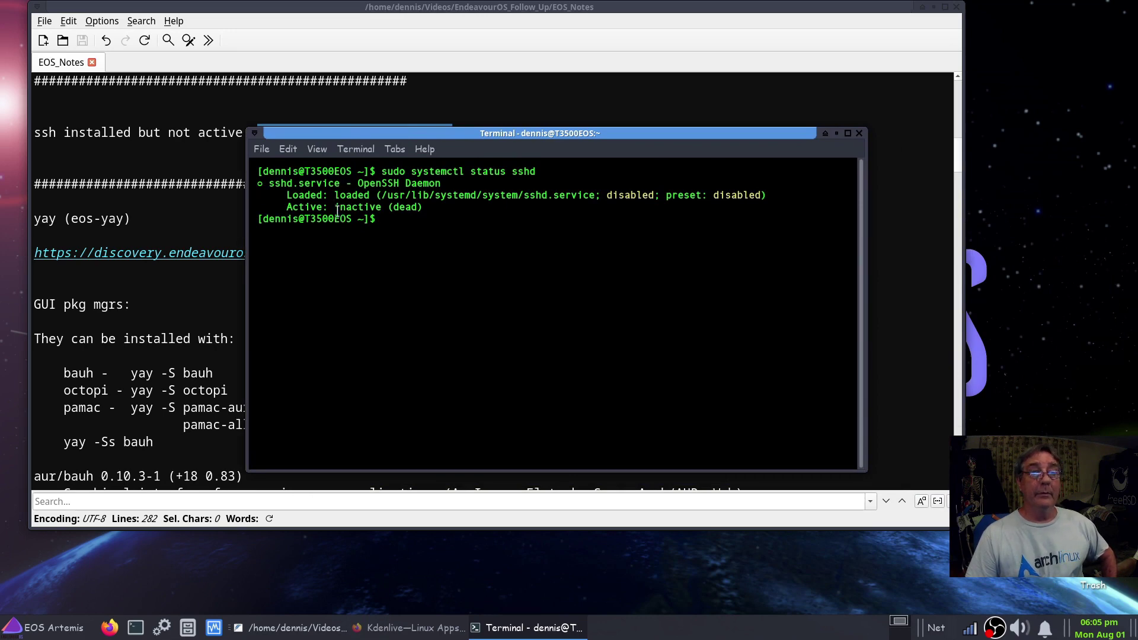
drag(338, 207, 463, 212)
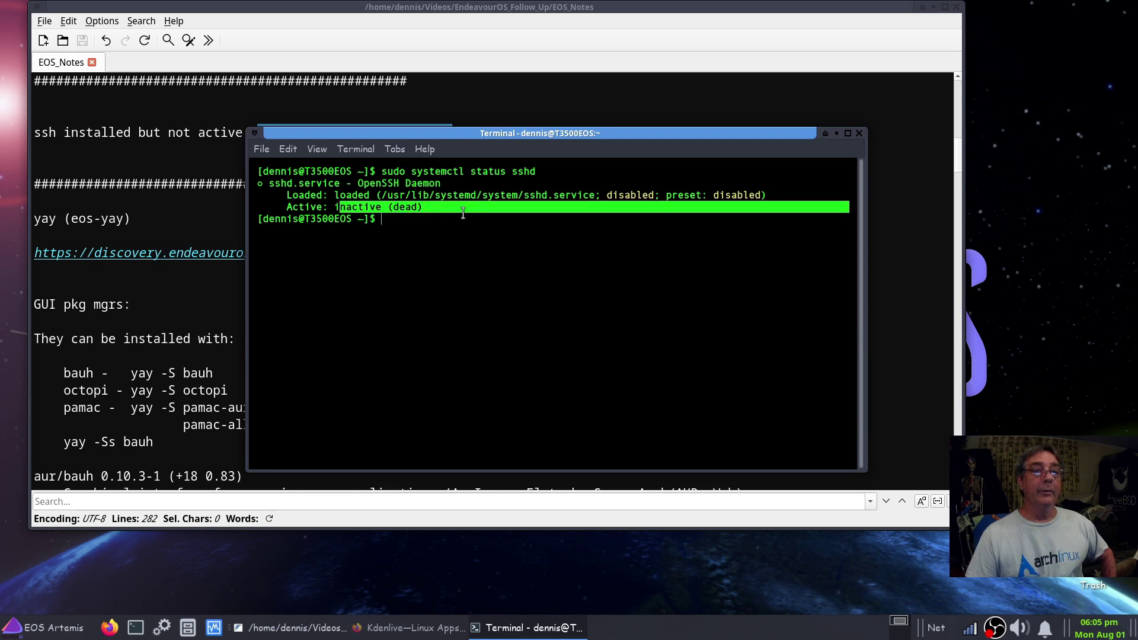
click(859, 133)
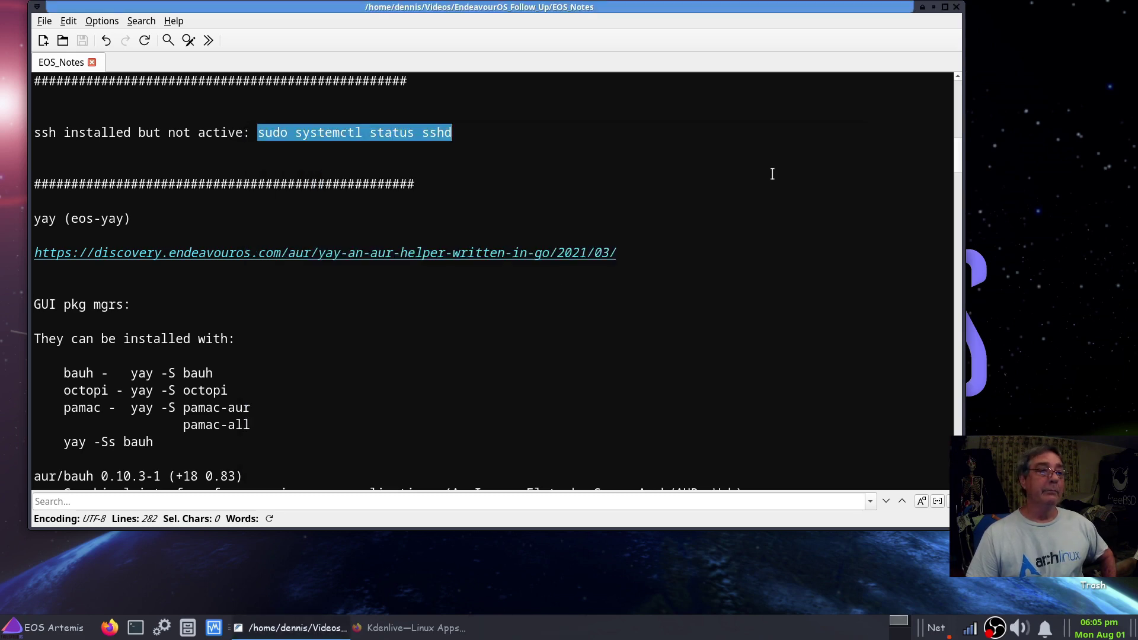
click(547, 137)
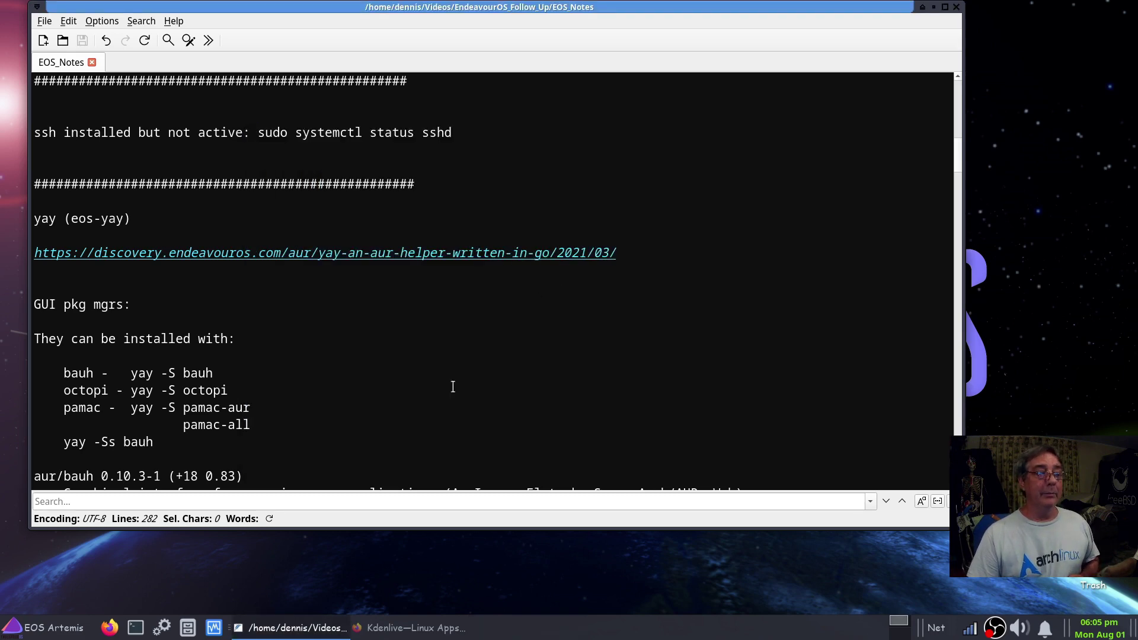
click(214, 628)
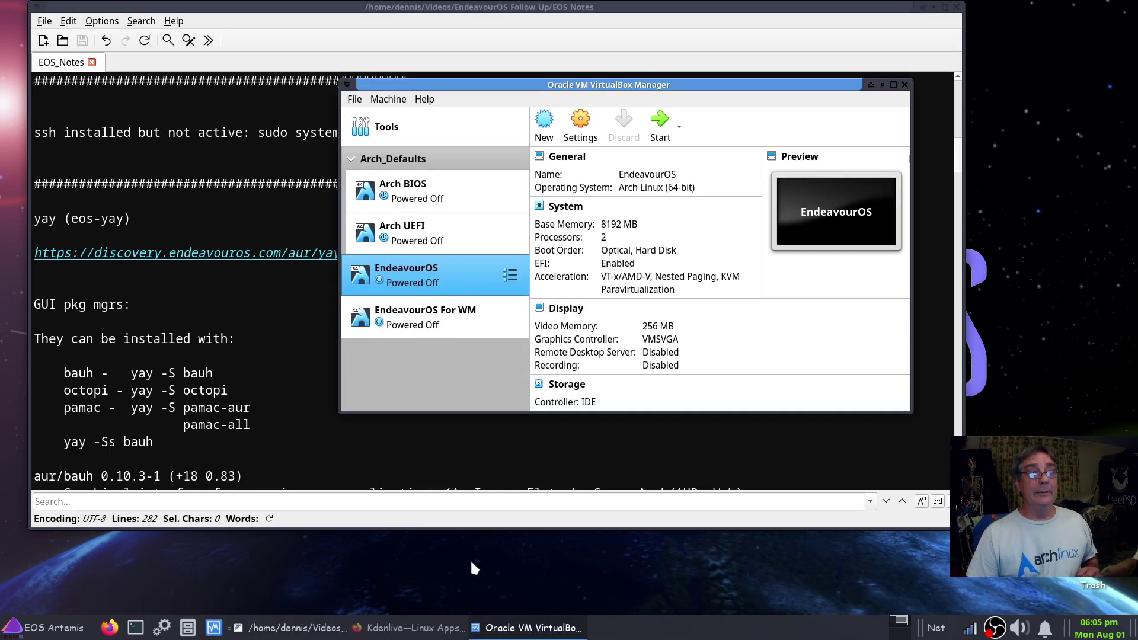
click(403, 203)
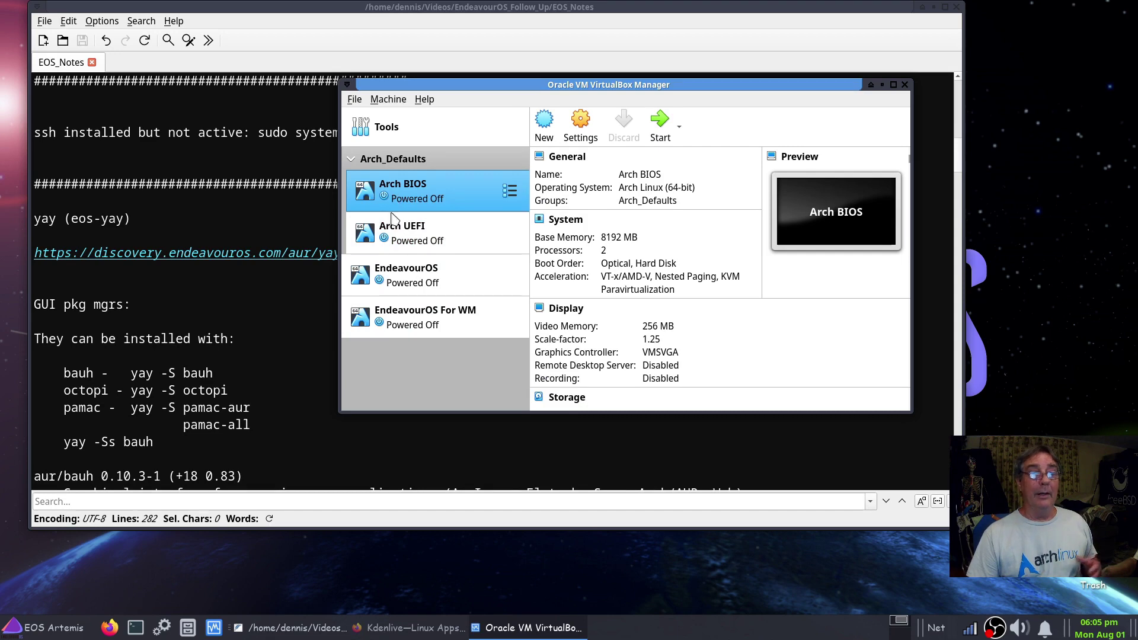
click(903, 85)
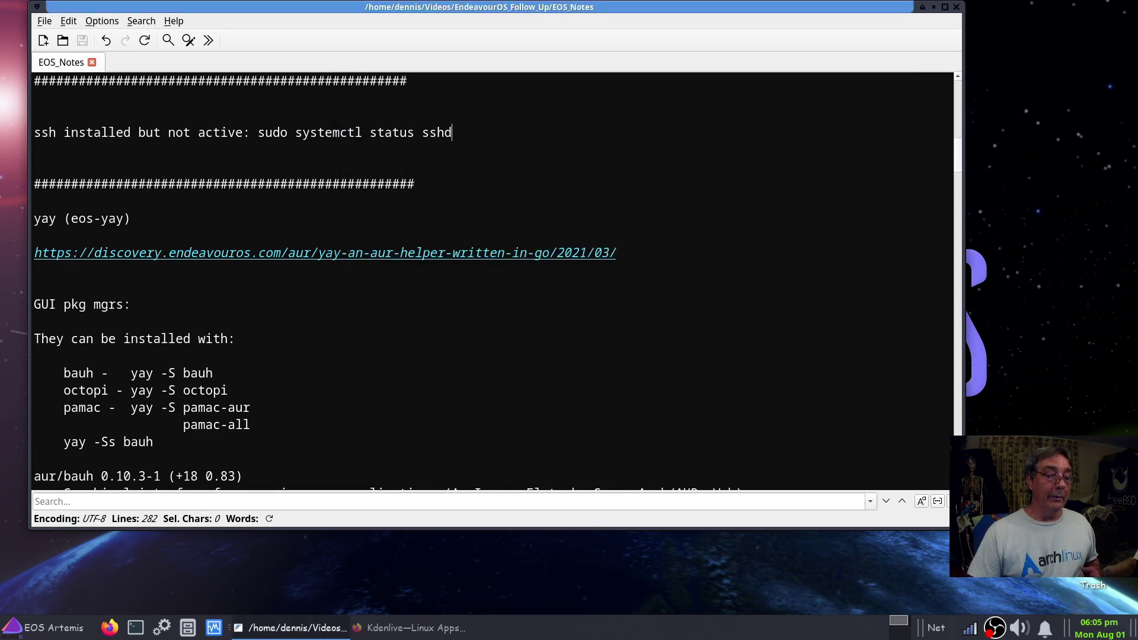
Switch to VirtualBox Manager, start the EndeavourOS virtual machine, and minimise both the manager and the machine window
click(214, 627)
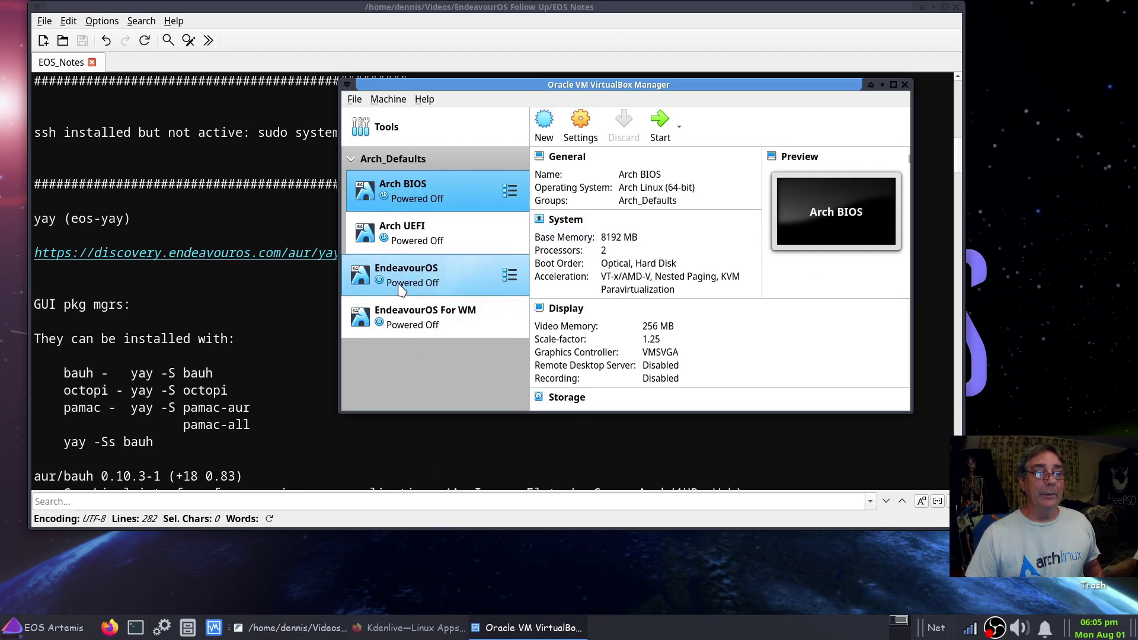
click(400, 287)
click(660, 125)
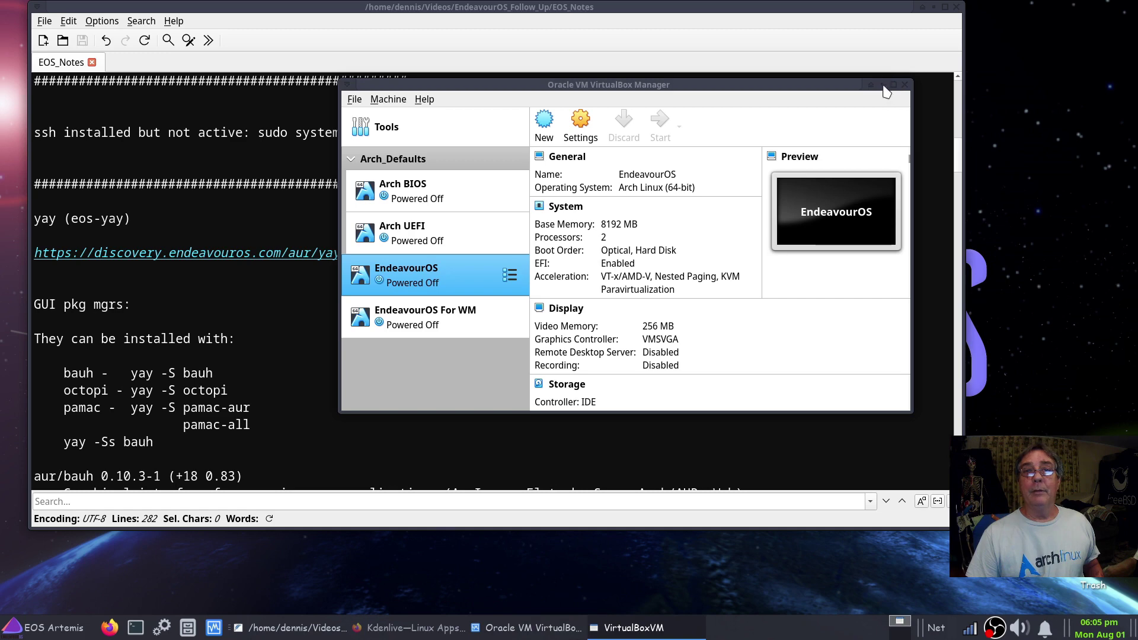
click(881, 84)
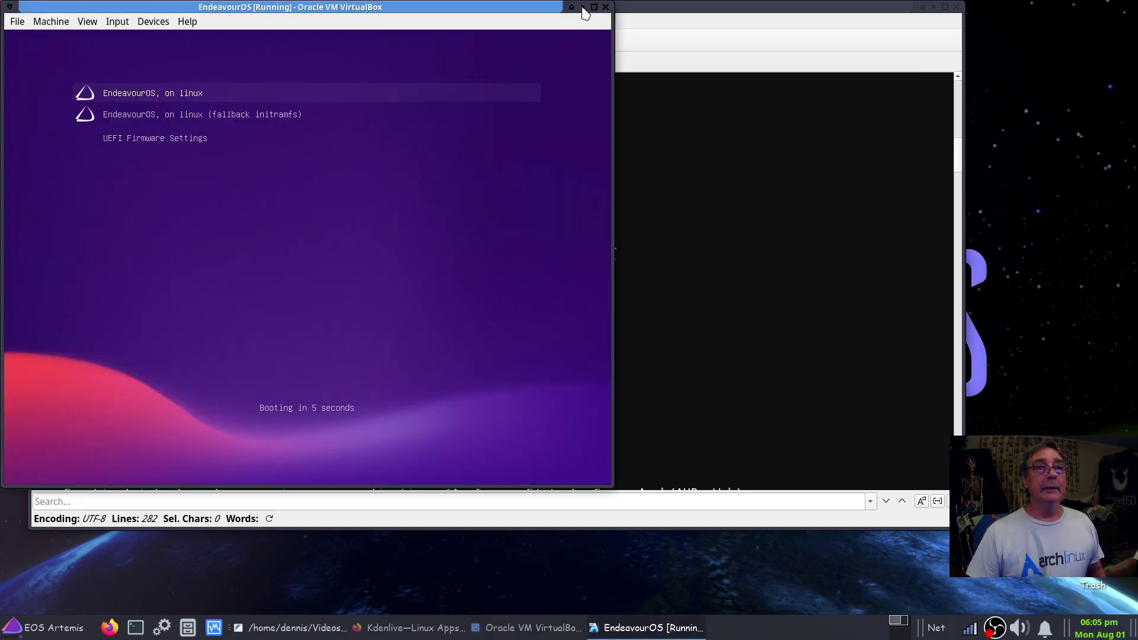
click(582, 7)
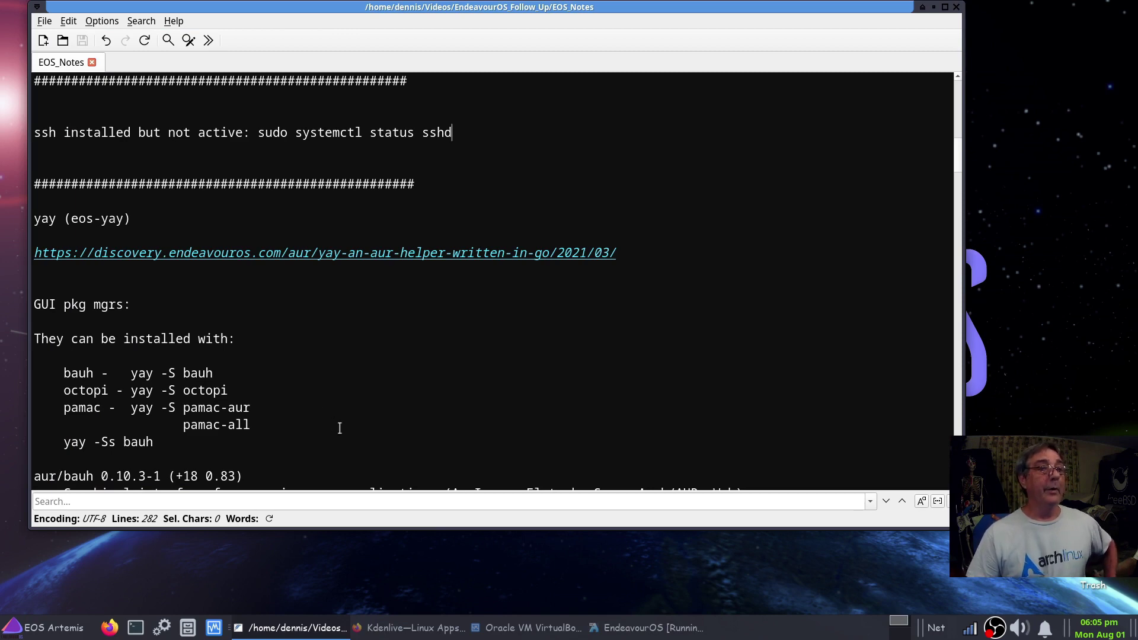
Review the notes on yay, the GUI package managers and yad, and minimise the notes editor
scroll(455, 427, down, 2)
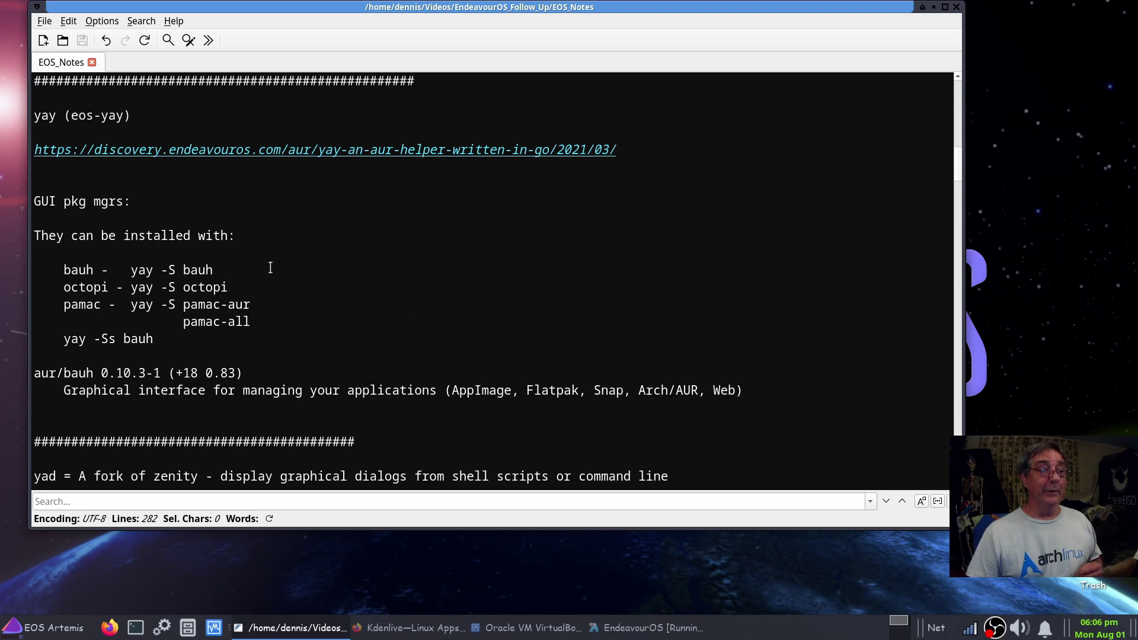
scroll(412, 321, down, 2)
scroll(412, 322, down, 3)
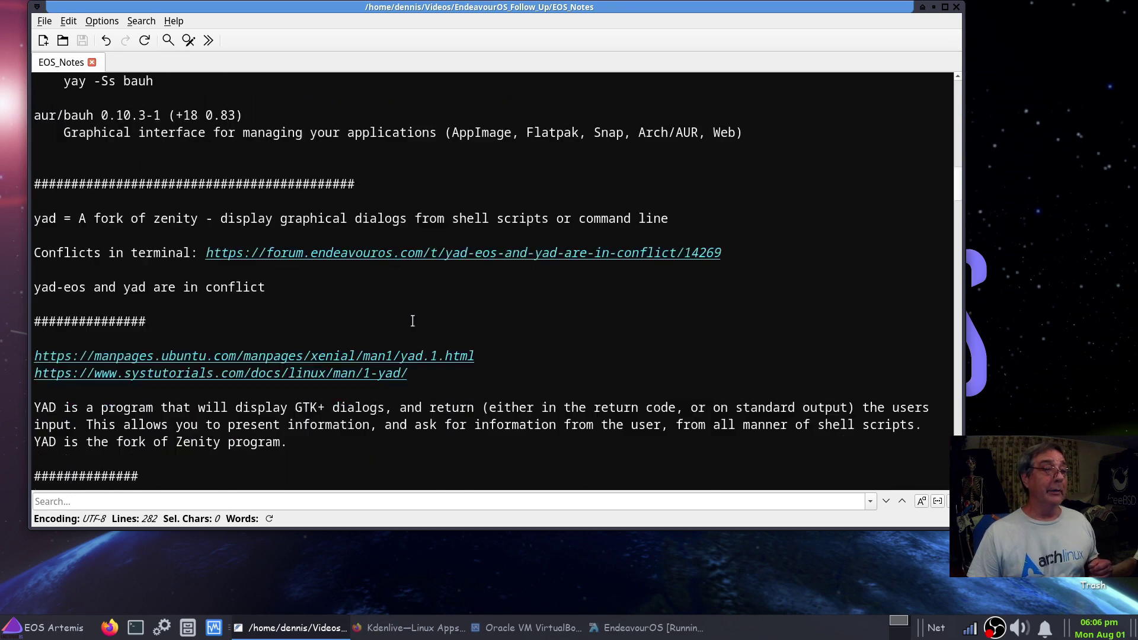
click(934, 7)
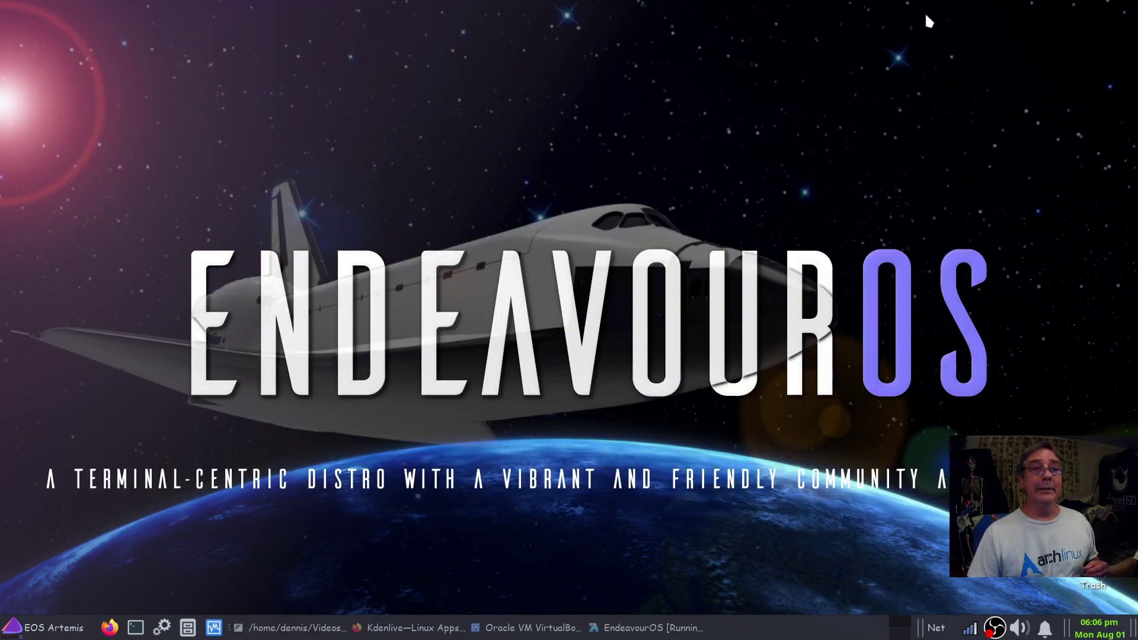
Switch to the running EndeavourOS virtual machine and log in with the account password
key(alt+Tab)
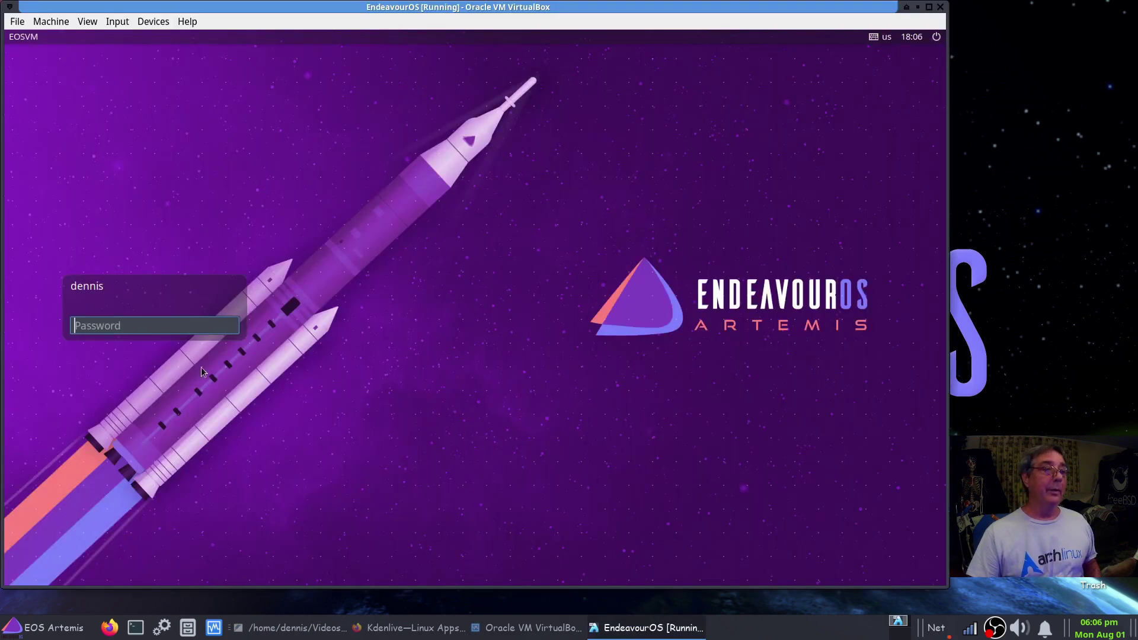
text(••••)
key(Return)
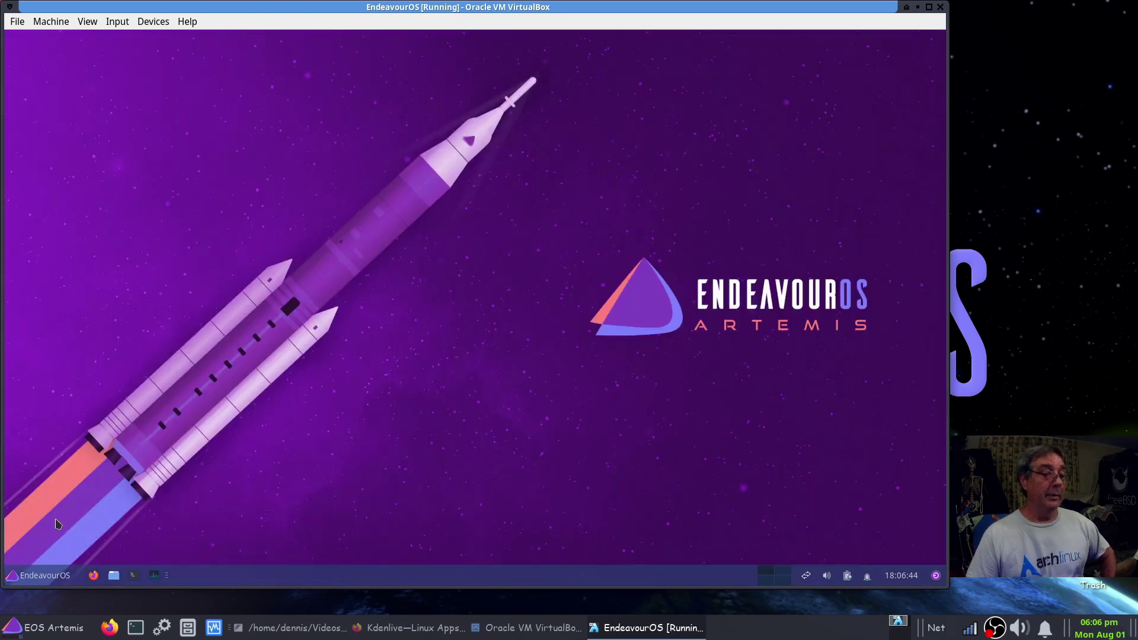
Search the virtual machine's application menu for bauh and launch Applications (bauh)
click(51, 571)
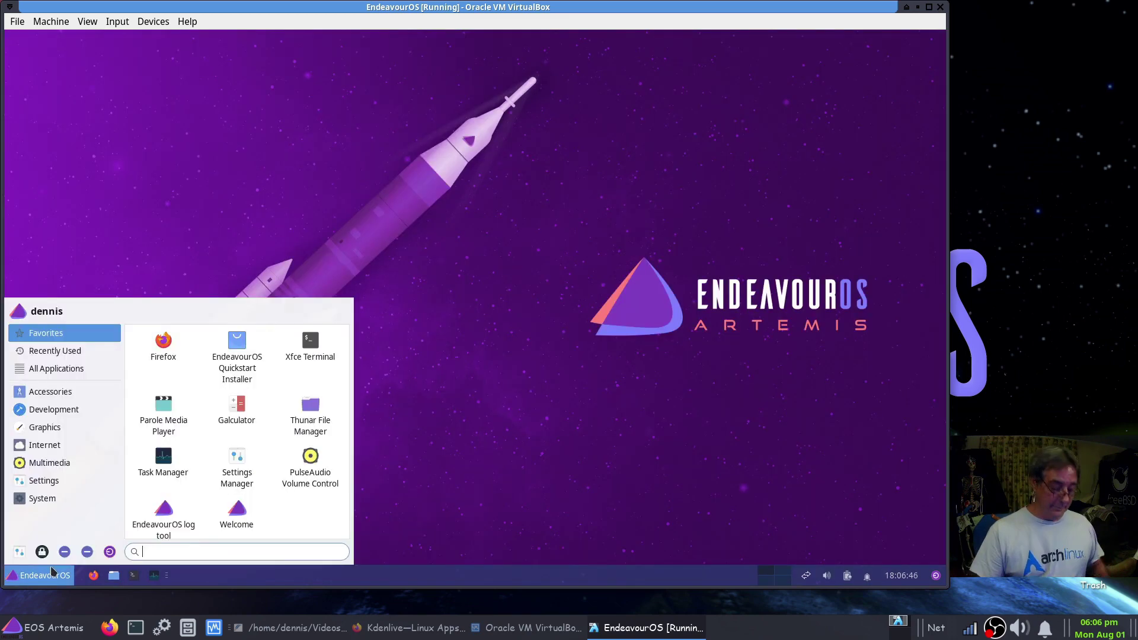
text(bauh)
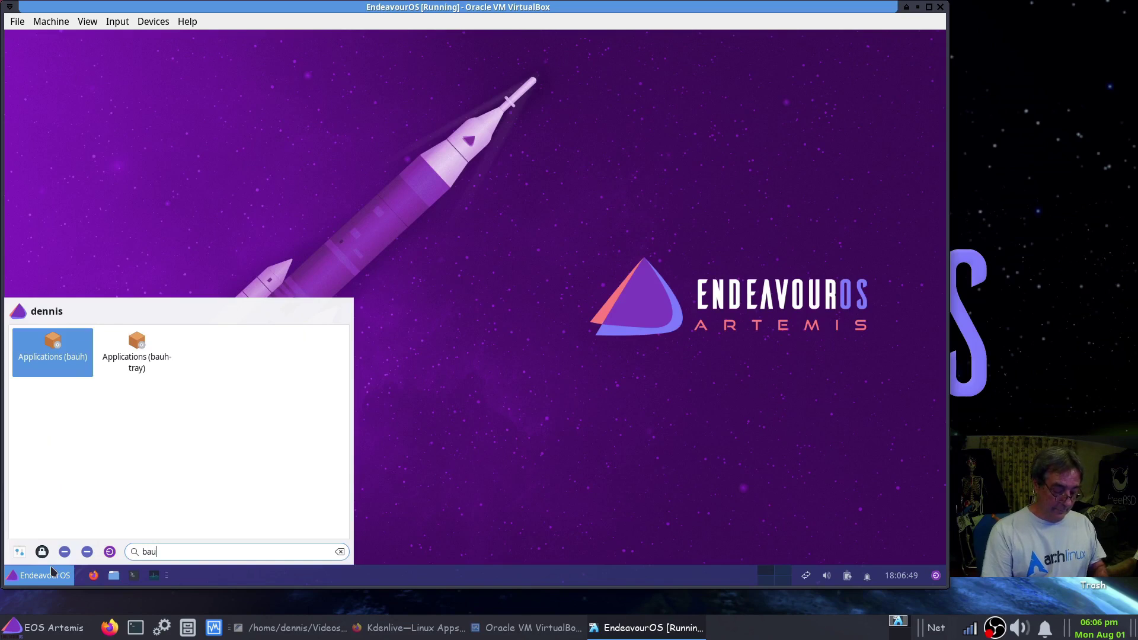
click(58, 361)
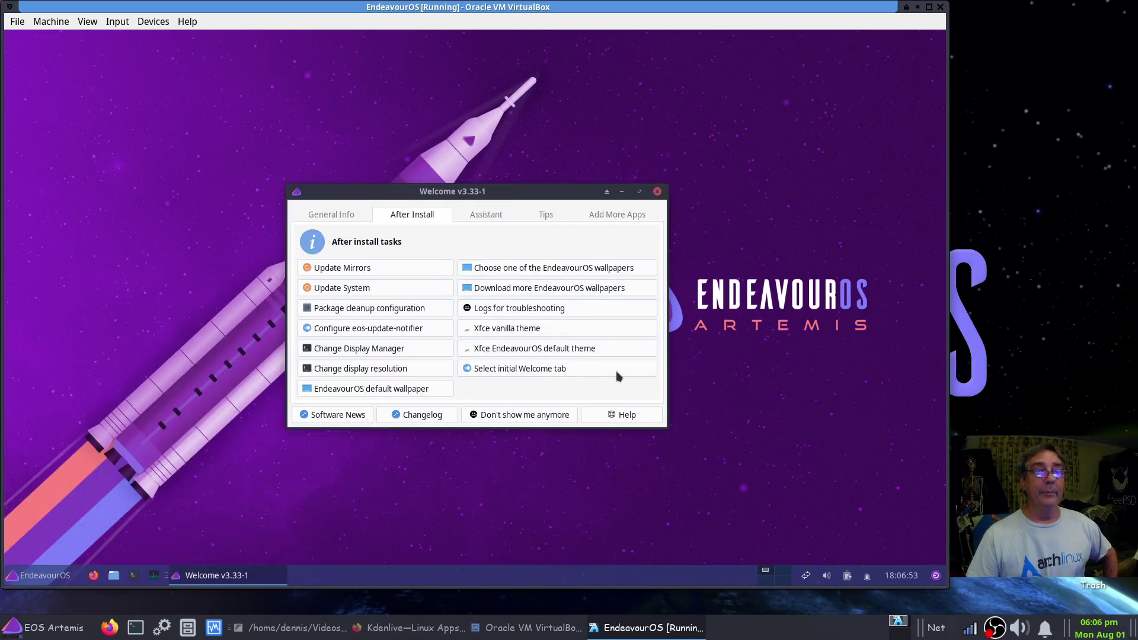
Close the virtual machine's Welcome window and move the bauh window higher on the guest desktop
click(658, 192)
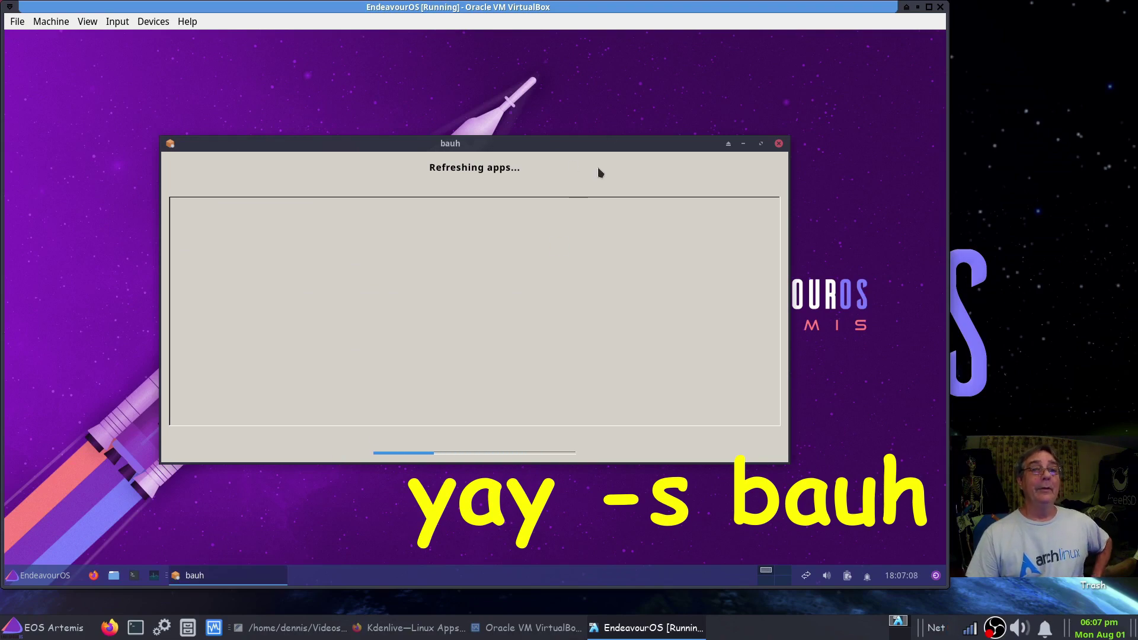
drag(602, 147, 554, 90)
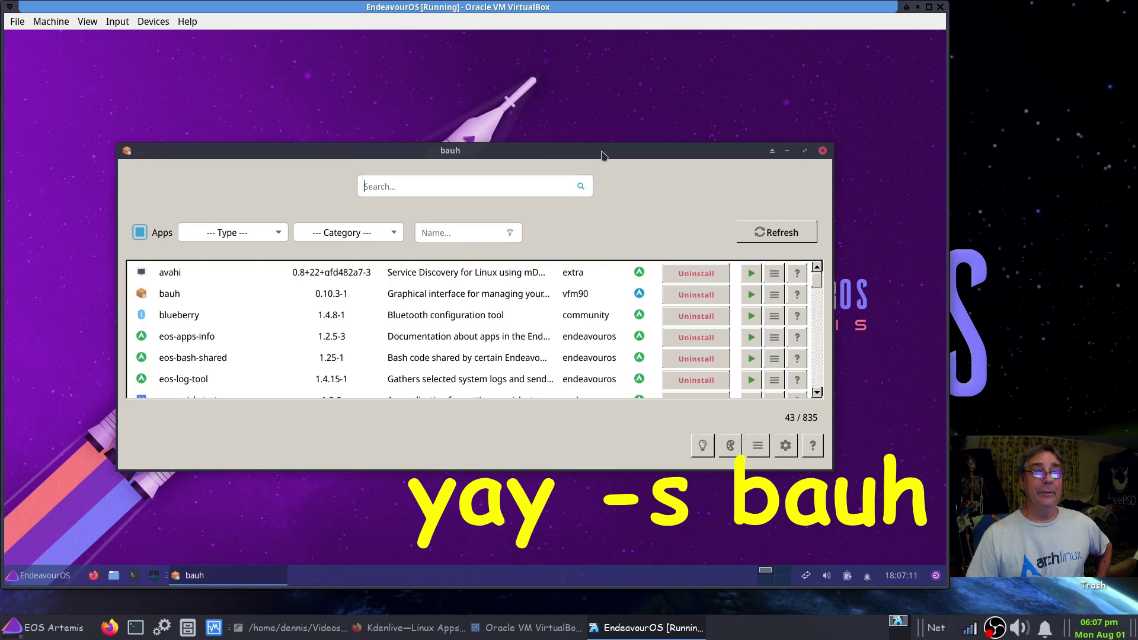
drag(602, 155, 534, 93)
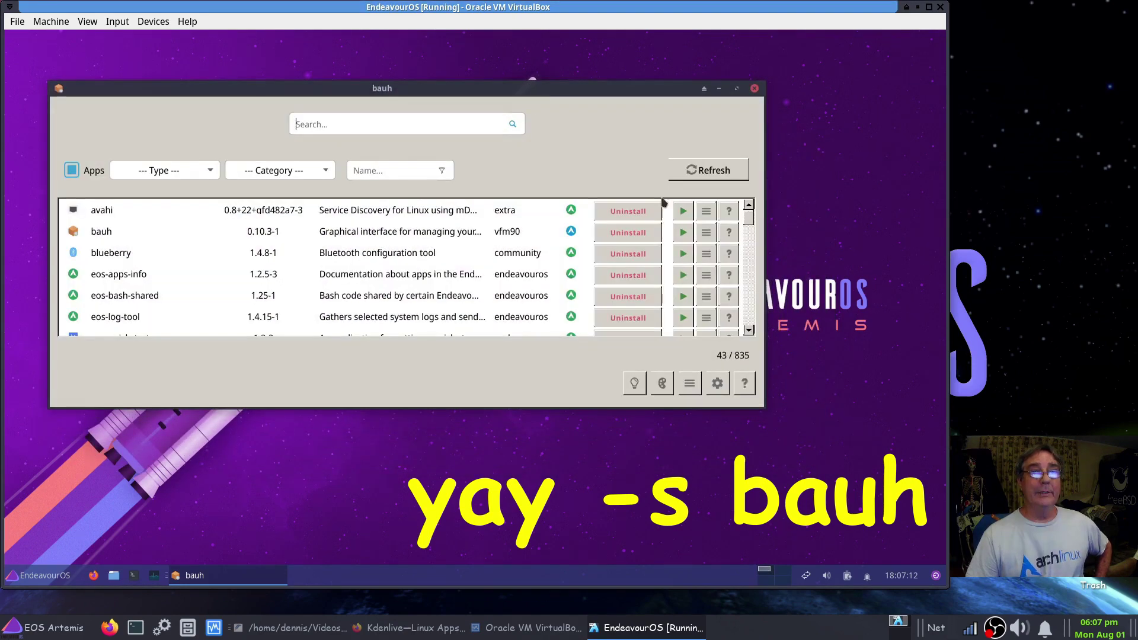
Review bauh's Types, General and AppImage settings, save them without restarting, and shift the bauh window on the guest desktop
click(719, 384)
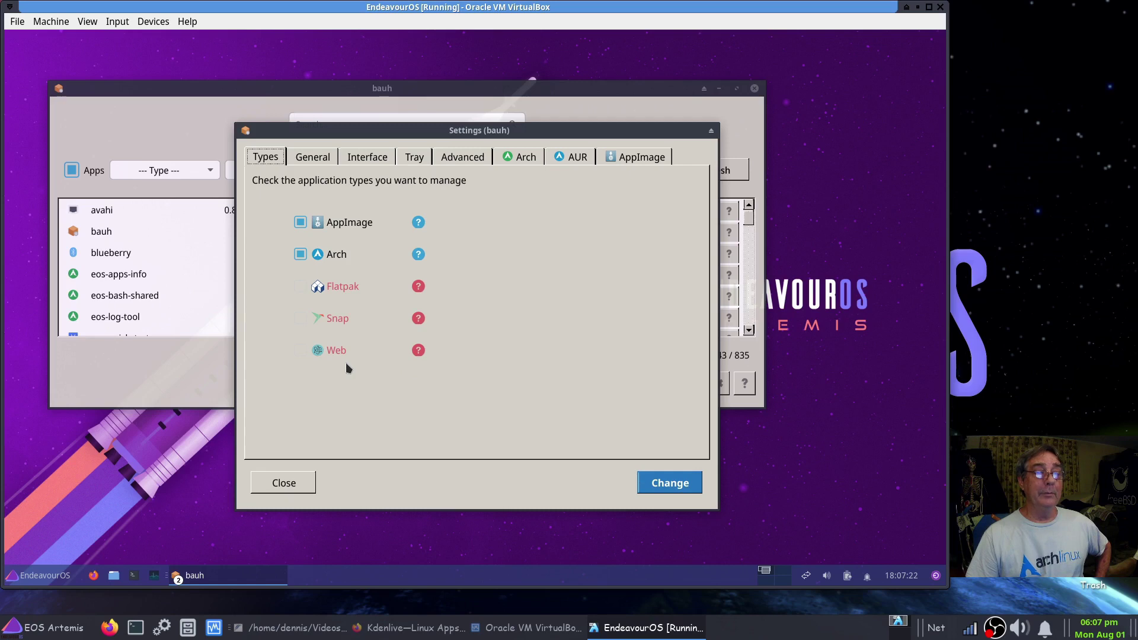
click(313, 159)
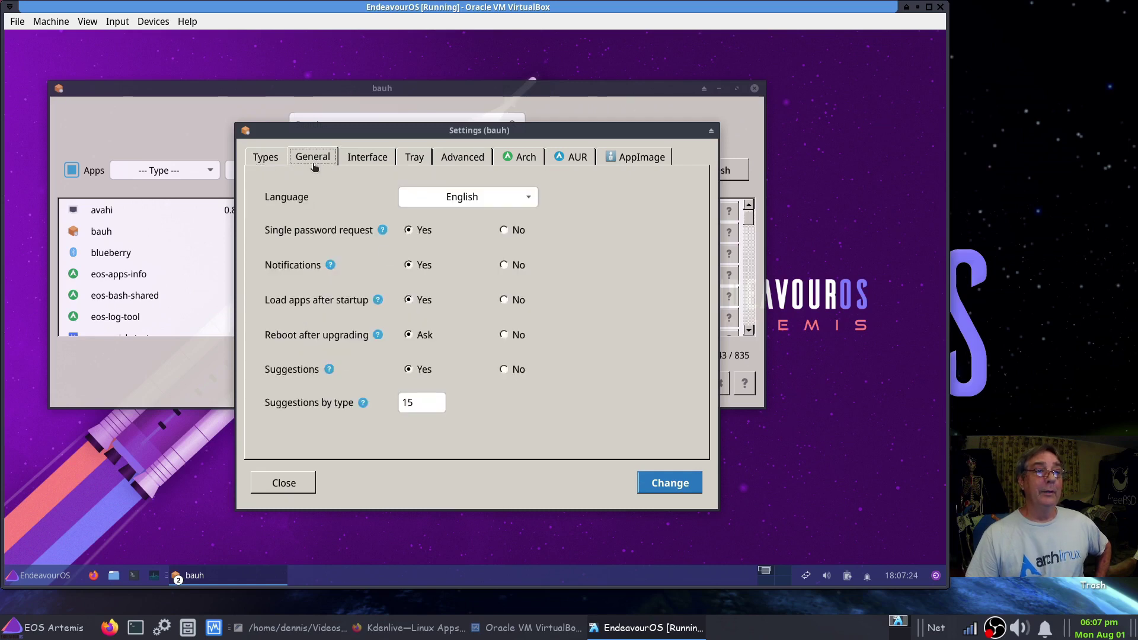
click(634, 161)
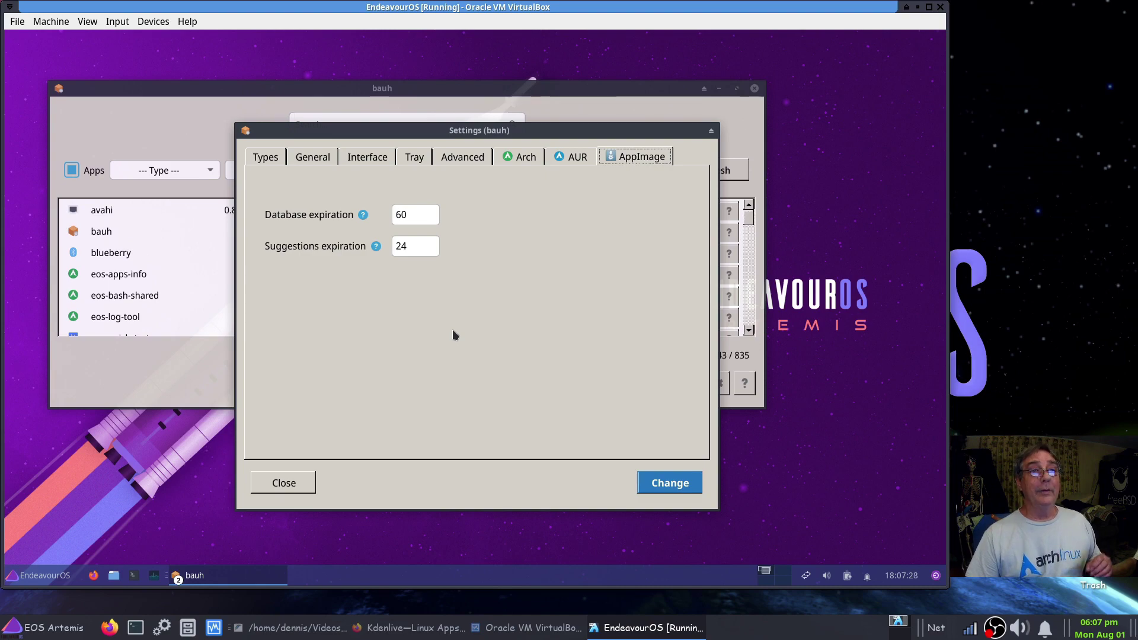
click(678, 482)
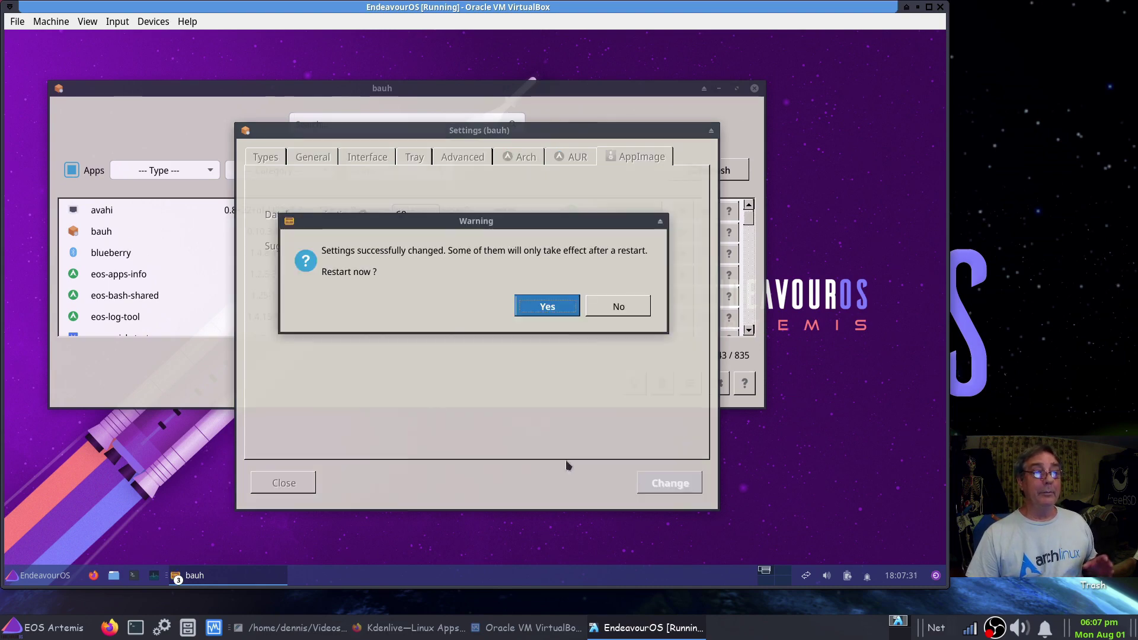
click(618, 307)
drag(540, 87, 575, 70)
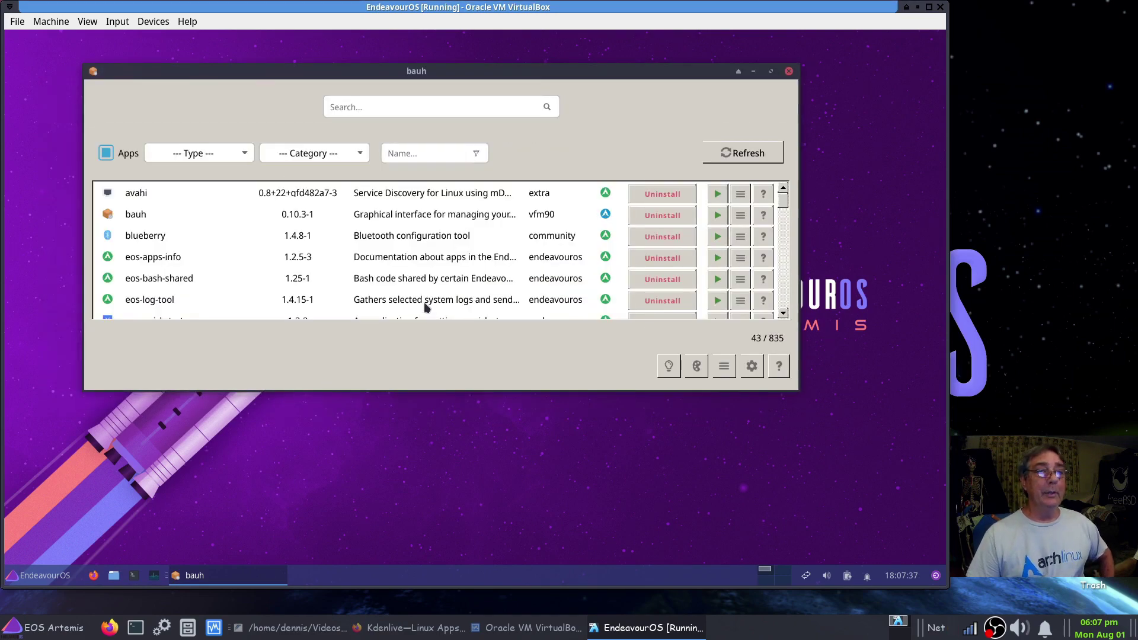
Search bauh for aisleriot and move its window closer to the middle of the guest desktop
click(386, 102)
text(aisl)
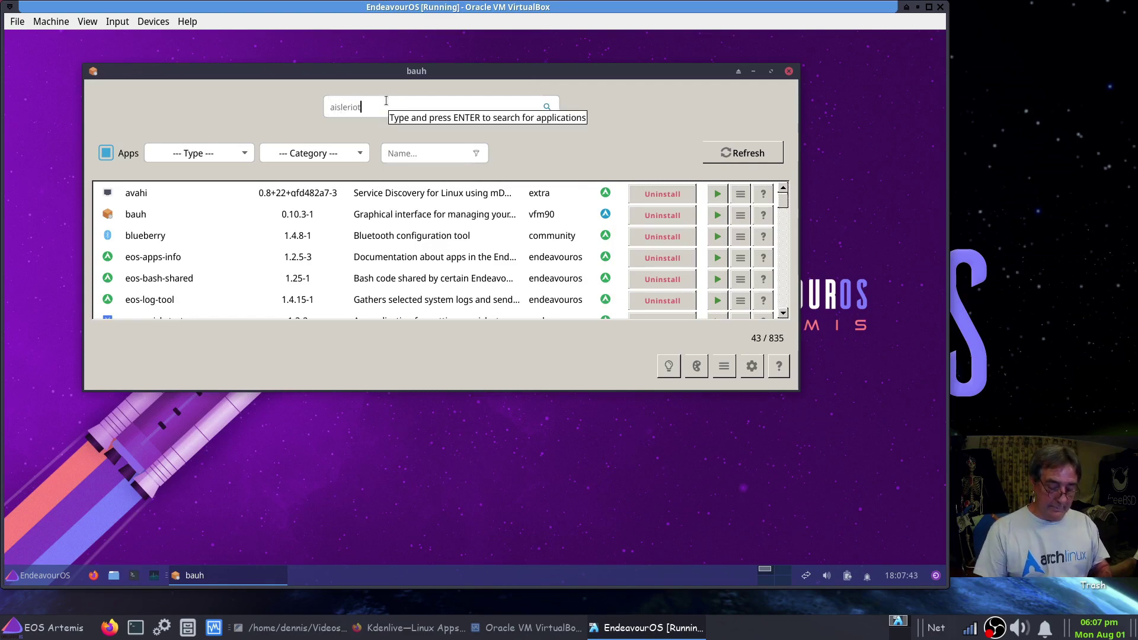
text(eriot)
key(Return)
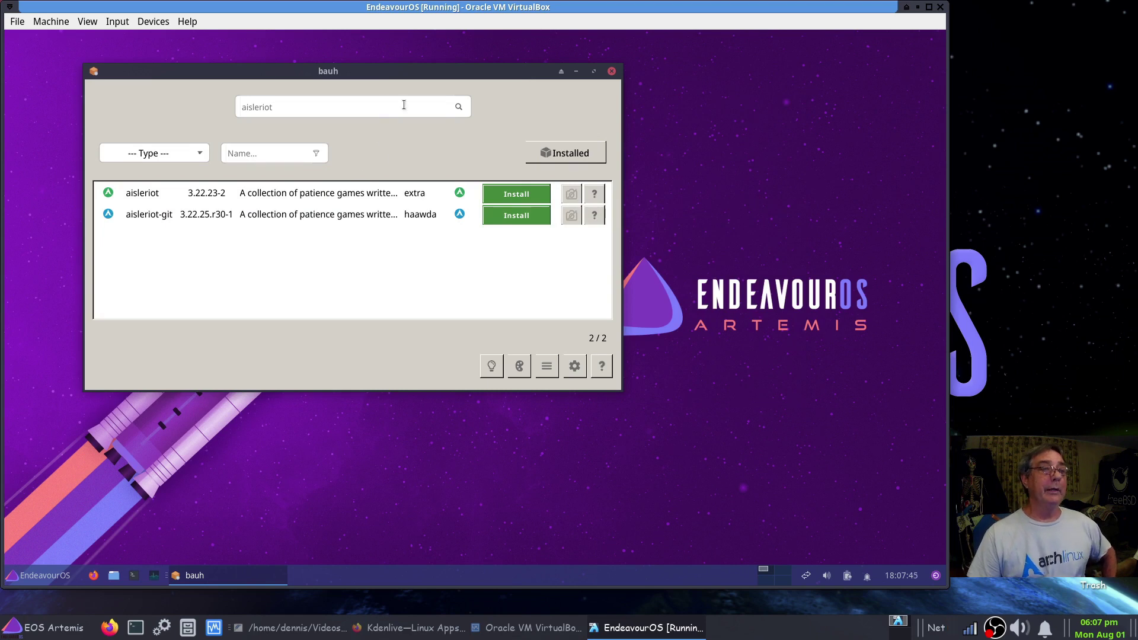
drag(419, 76, 525, 100)
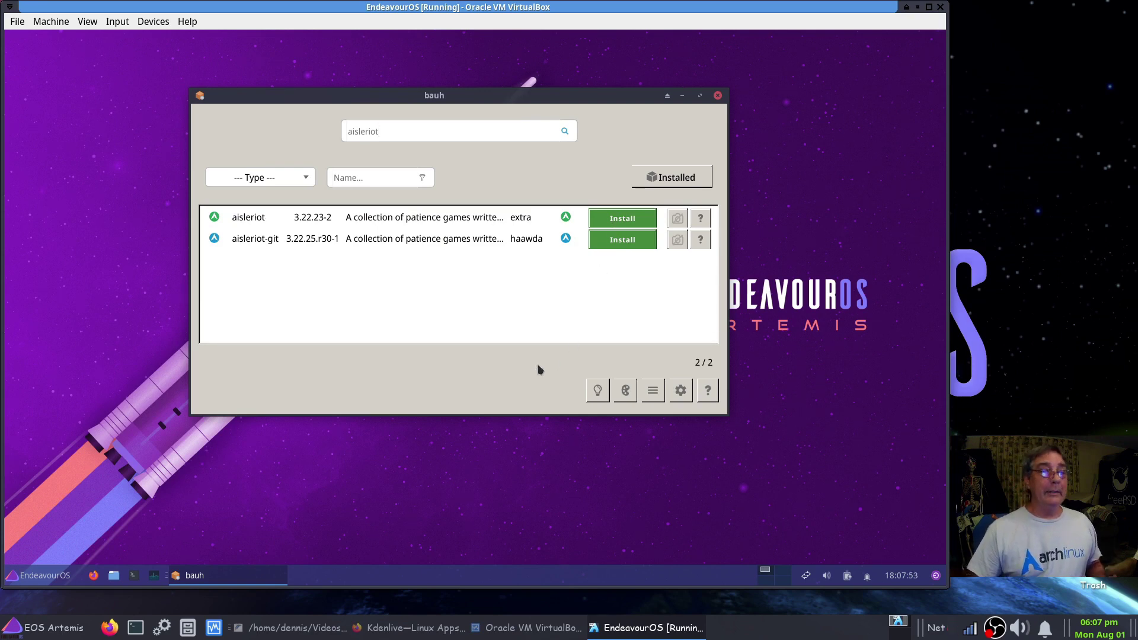
Install the aisleriot package from the extra repository, authorising with the account password, showing the details and declining the optional packages
click(616, 219)
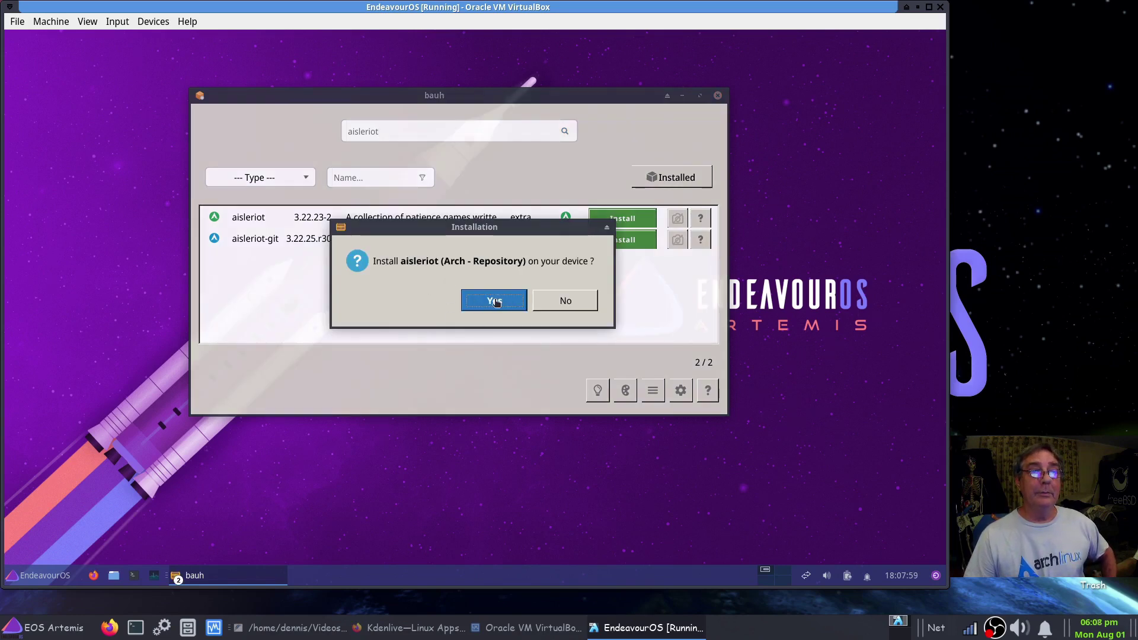
click(495, 301)
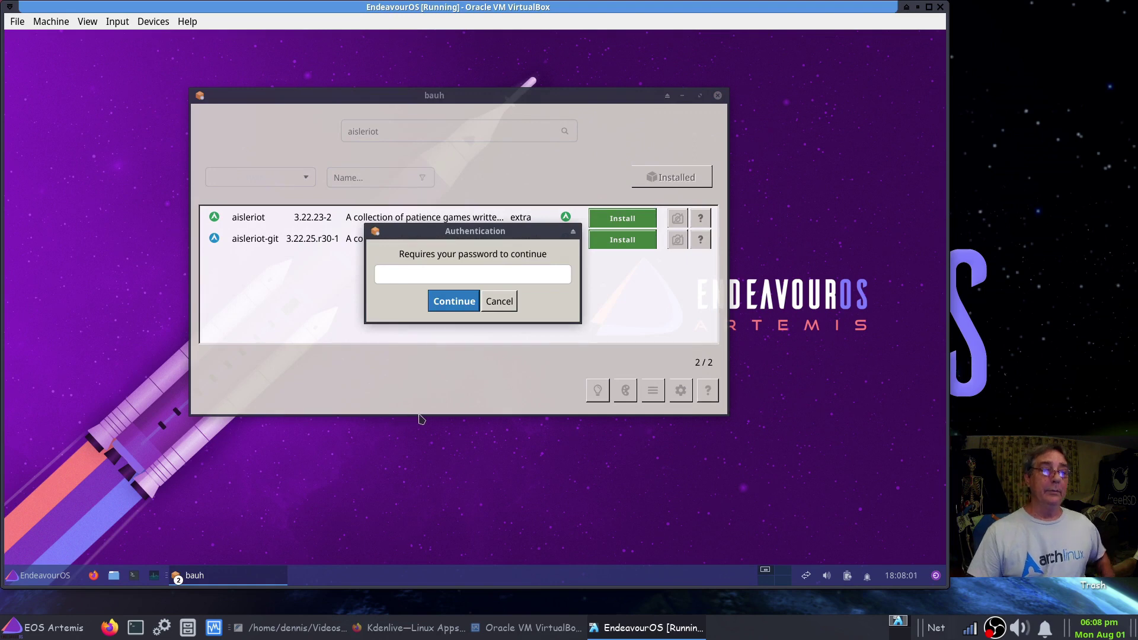
text(••••)
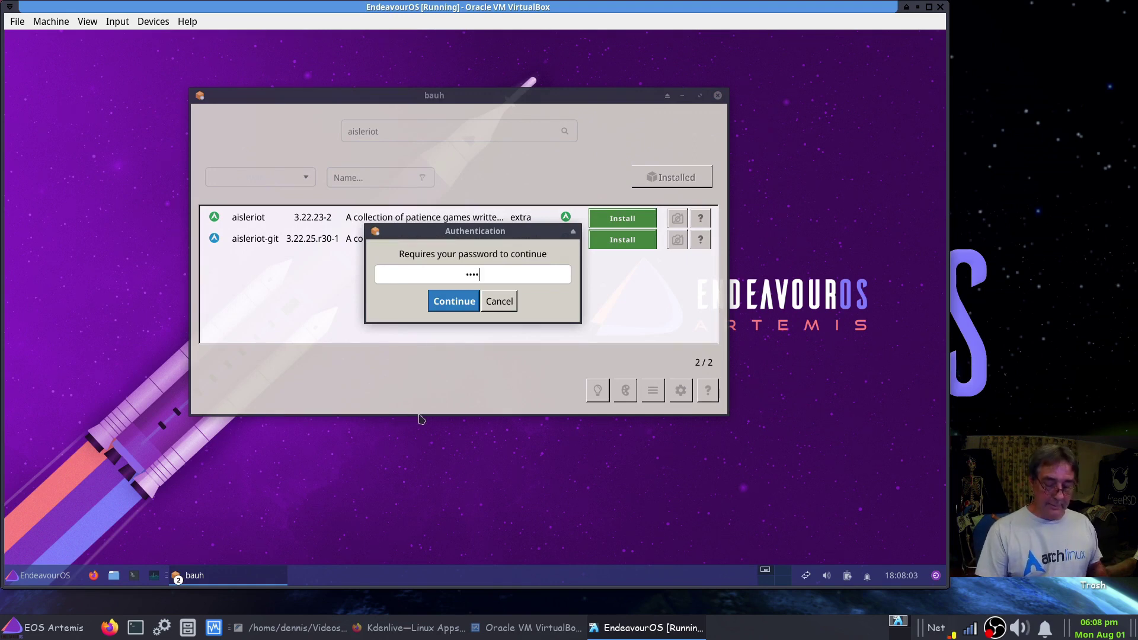
key(Return)
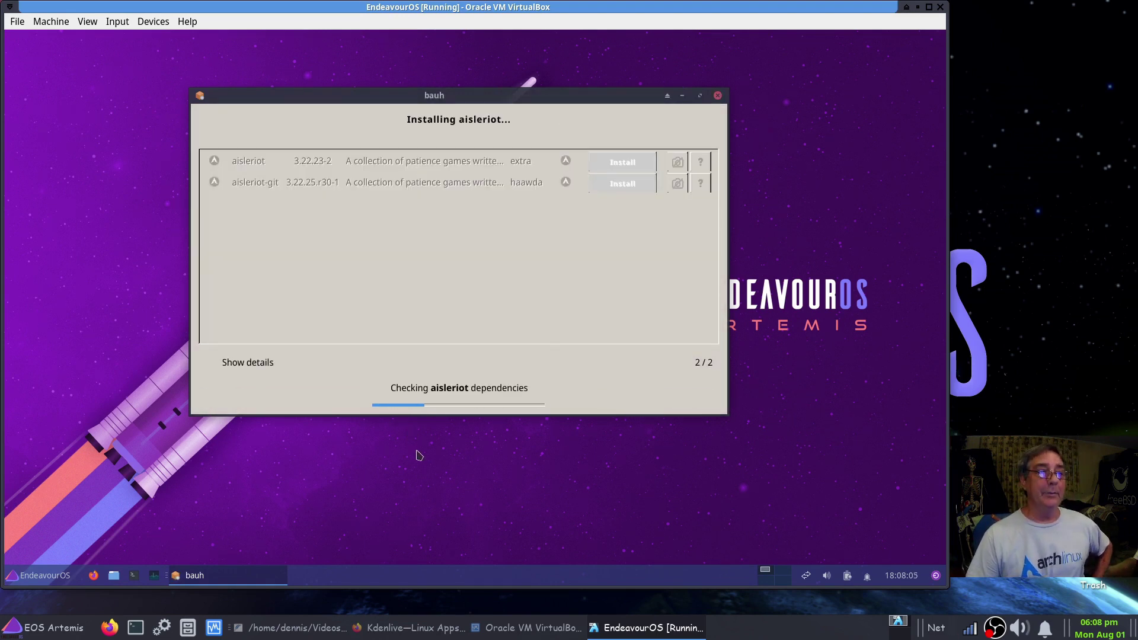
click(259, 366)
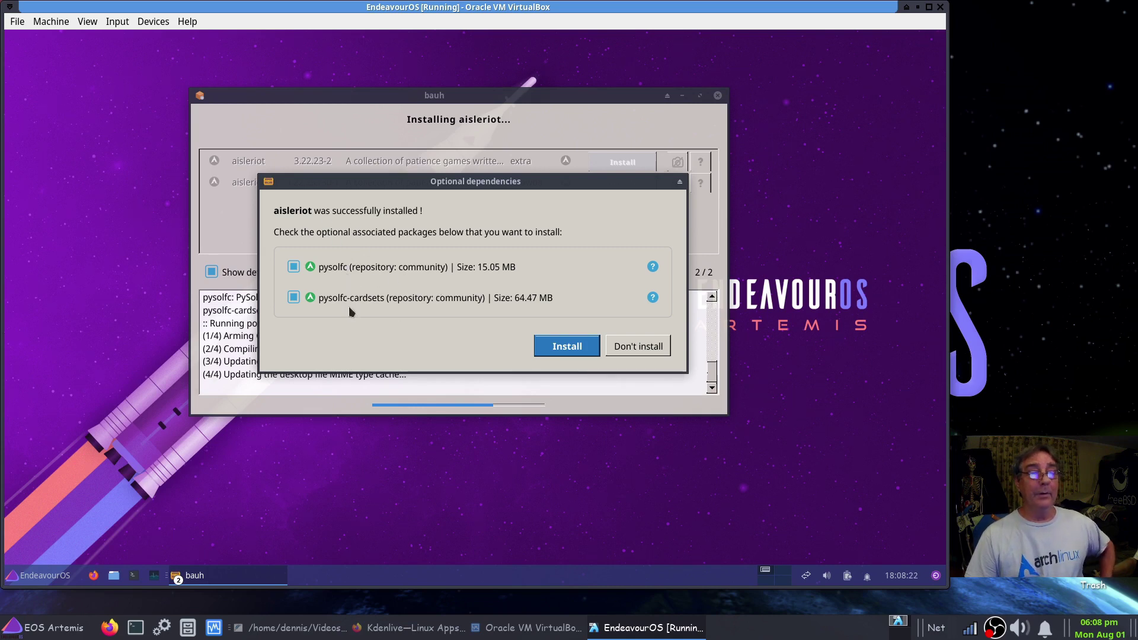
click(635, 347)
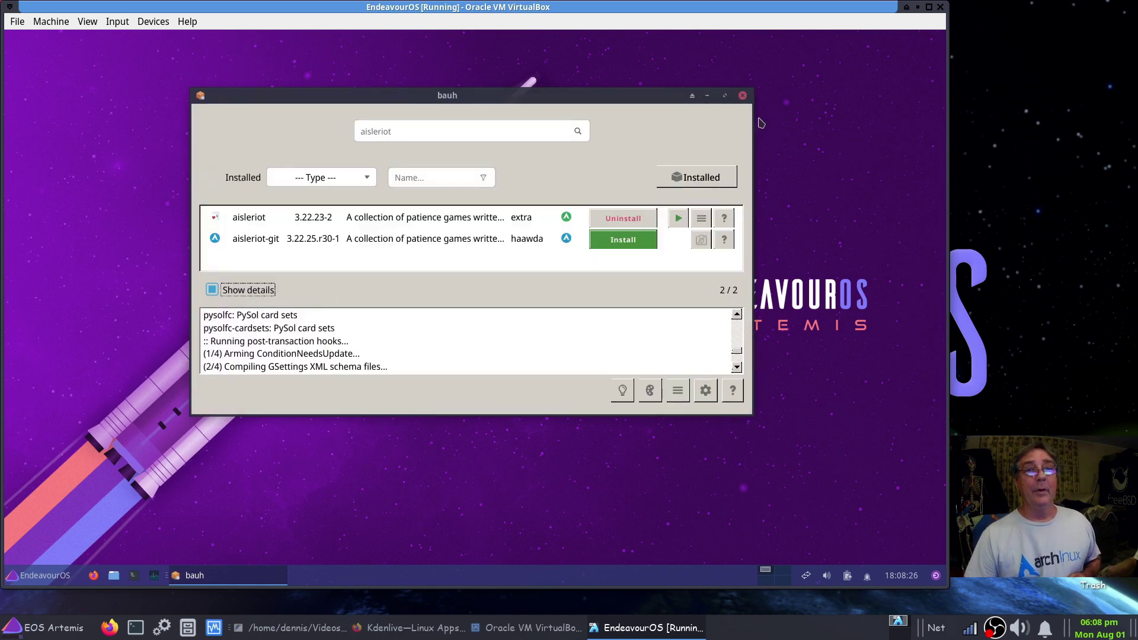
Close bauh and test-launch AisleRiot from the virtual machine's Games applications, closing the game again
click(742, 96)
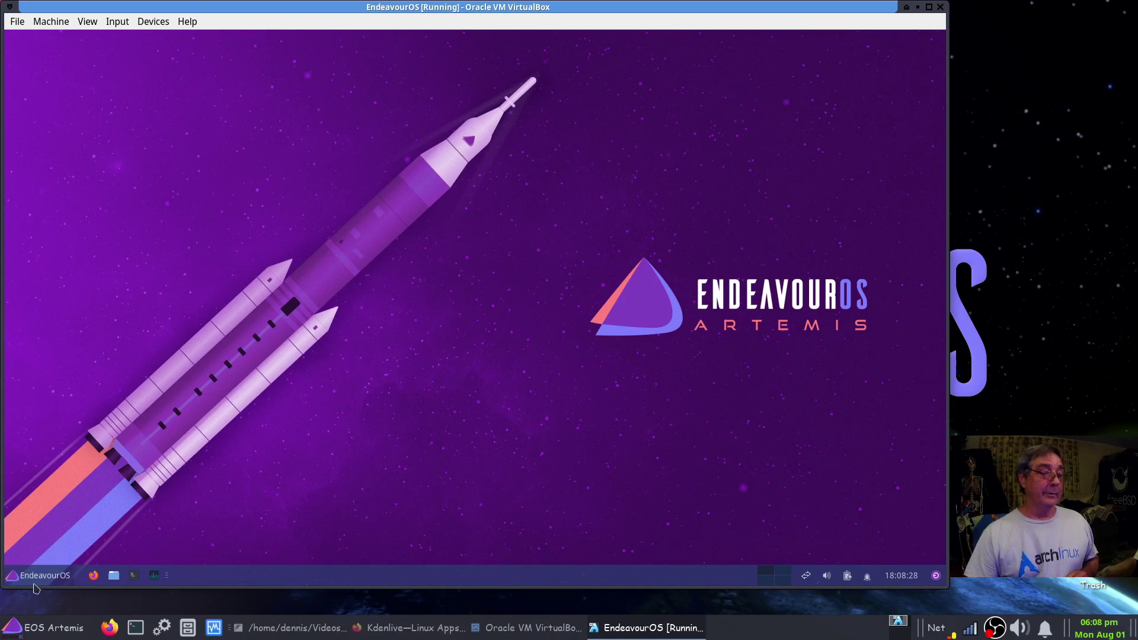
click(50, 573)
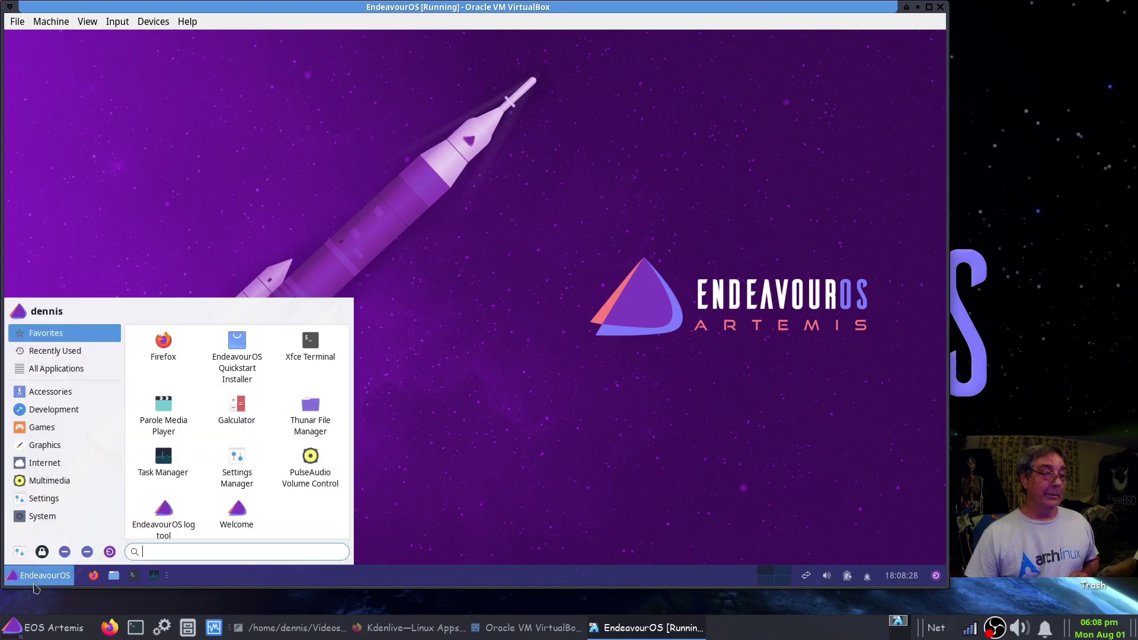
click(51, 430)
click(166, 350)
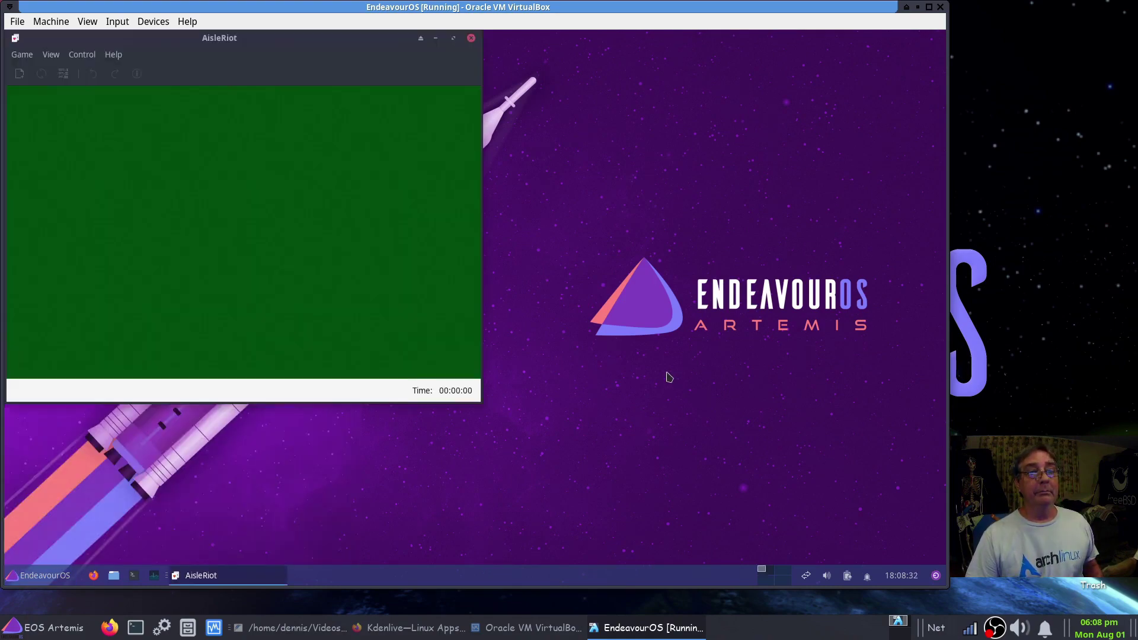
drag(382, 49, 566, 120)
click(655, 108)
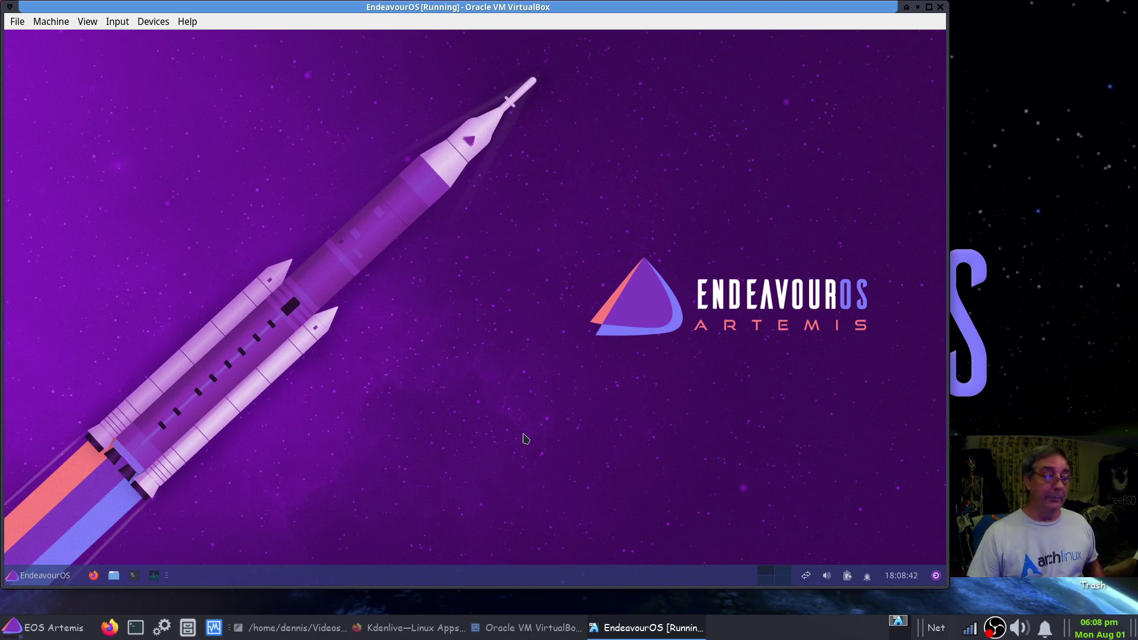
Shut down the EndeavourOS virtual machine and close the Oracle VM VirtualBox Manager
click(53, 572)
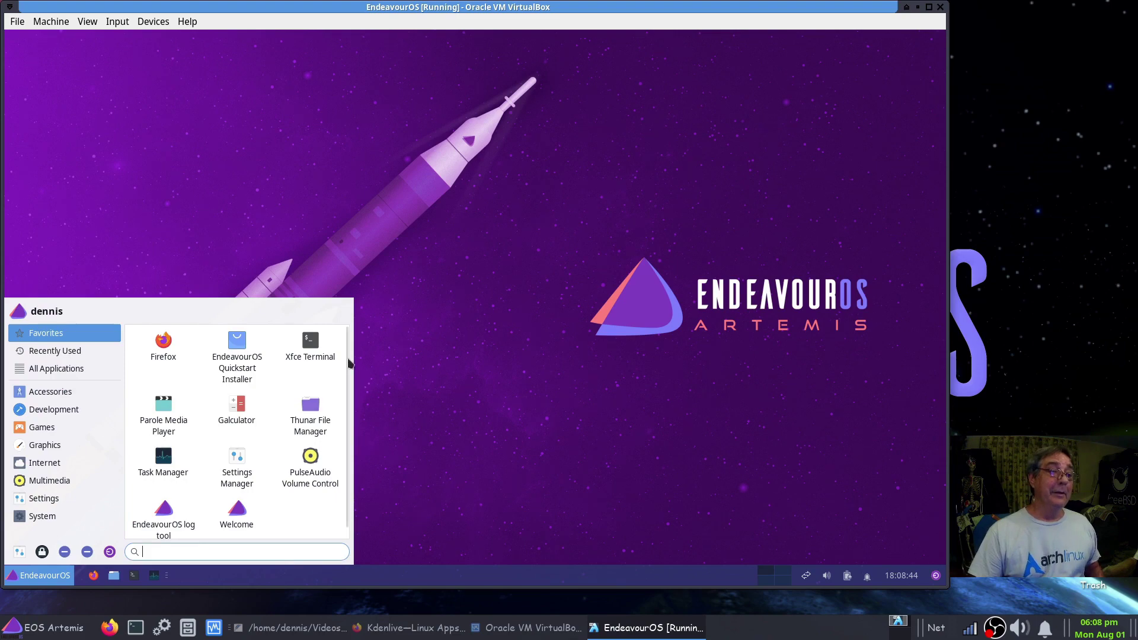
click(110, 553)
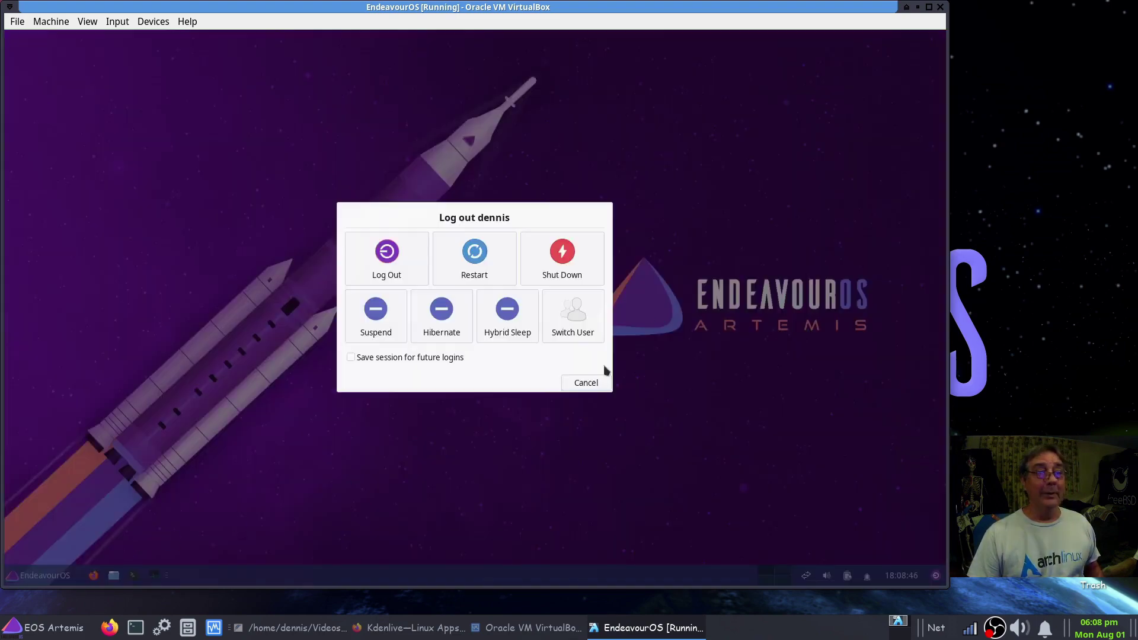
click(563, 261)
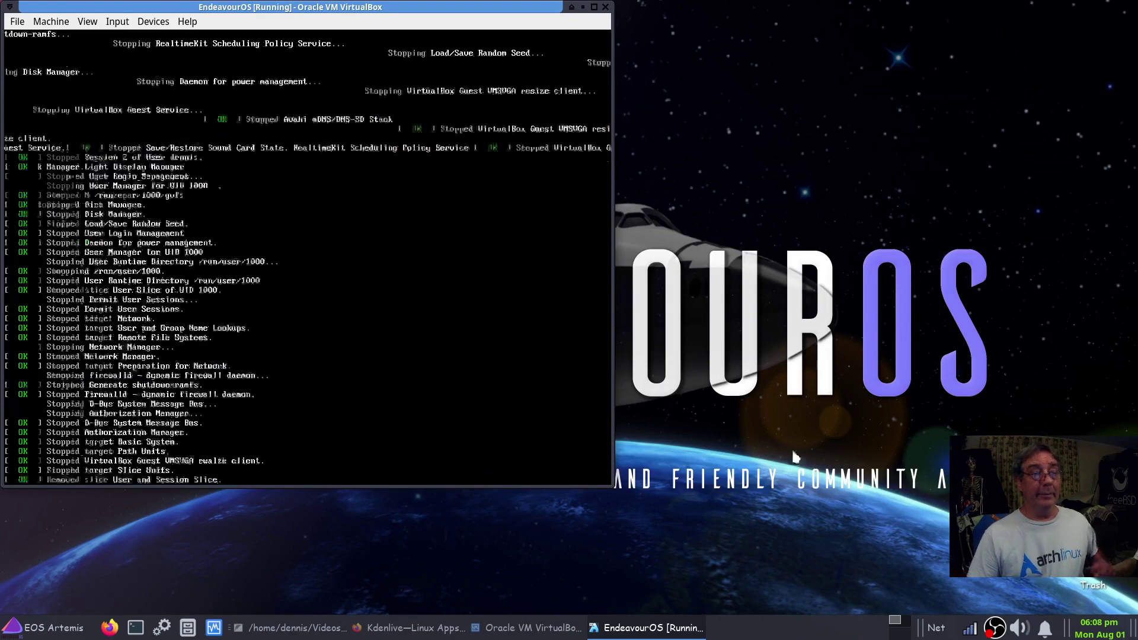
click(546, 629)
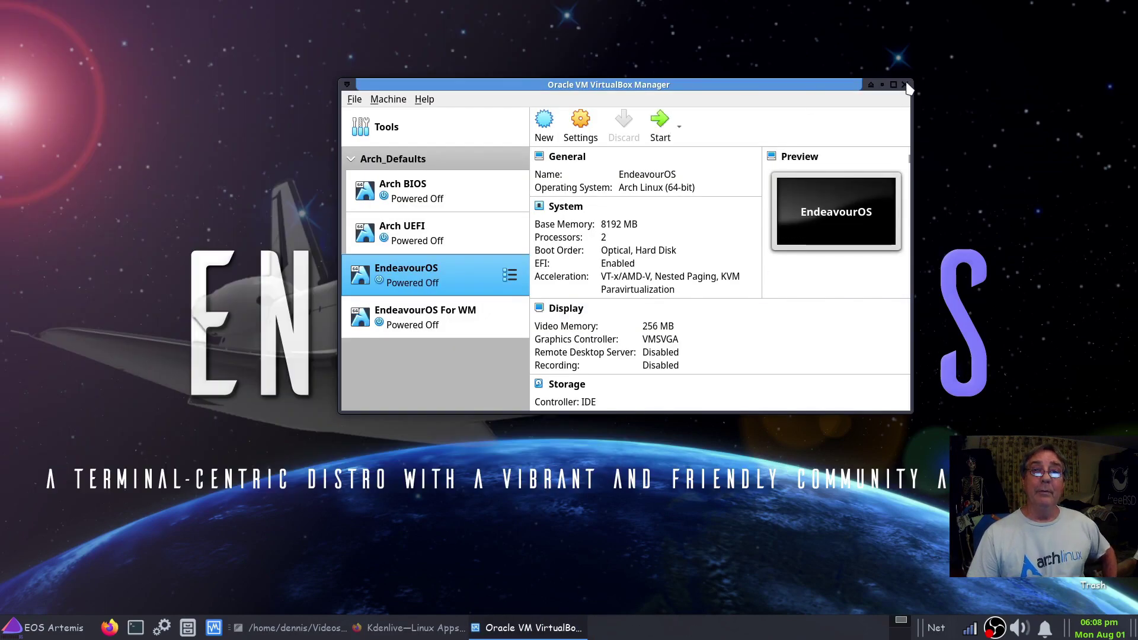
click(904, 85)
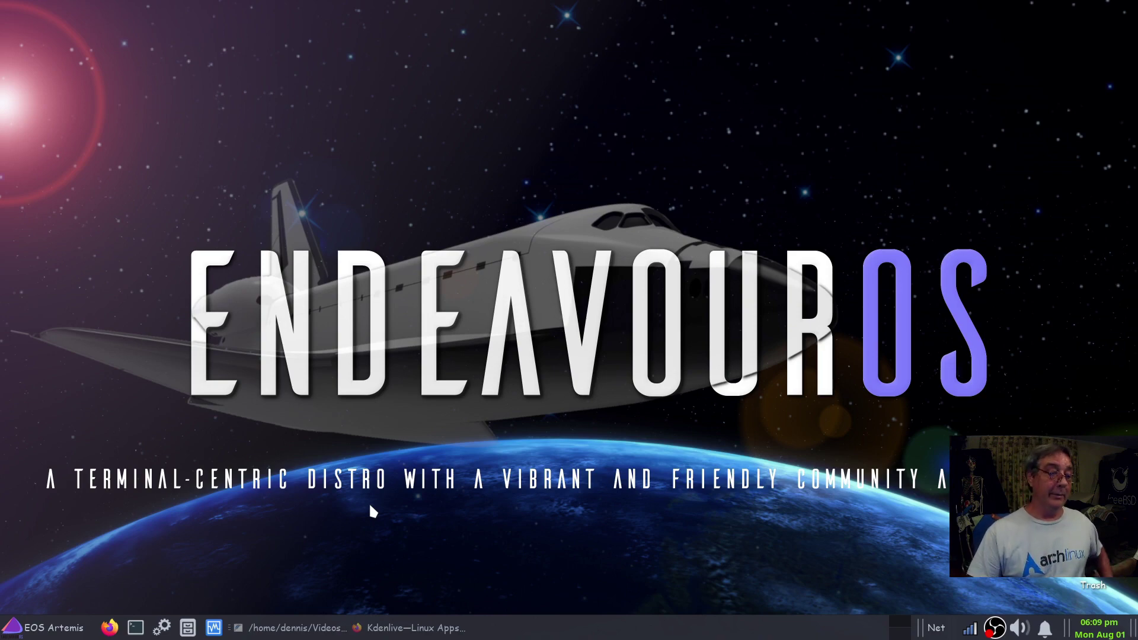
Restore the EOS_Notes file at the yad section and launch System Monitoring Center from the host's favourite applications
click(290, 627)
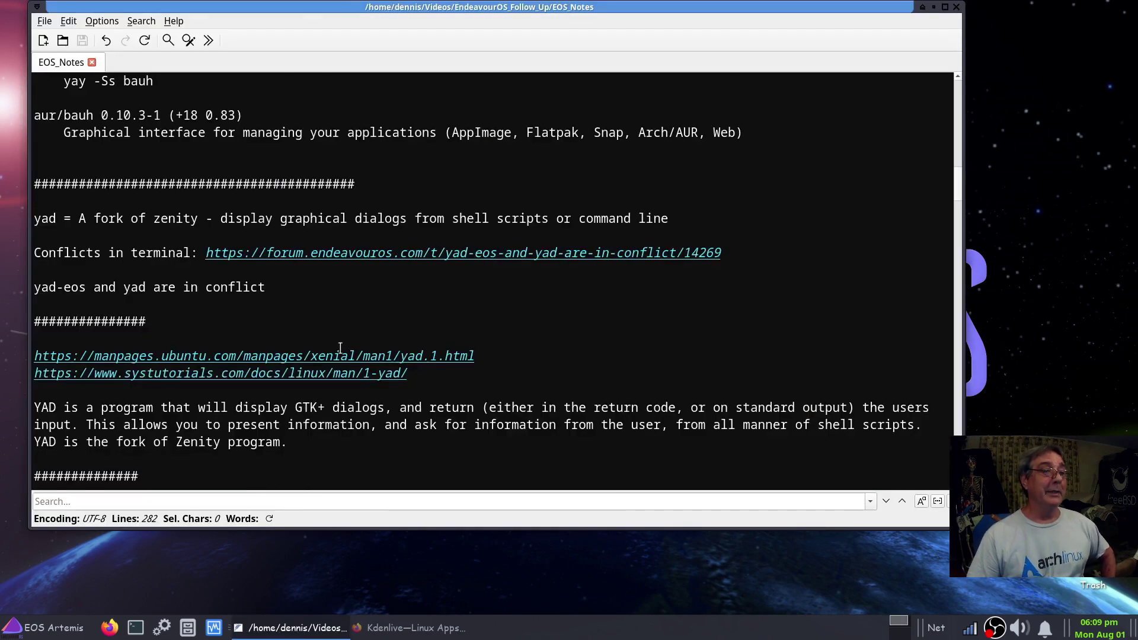
scroll(346, 339, down, 2)
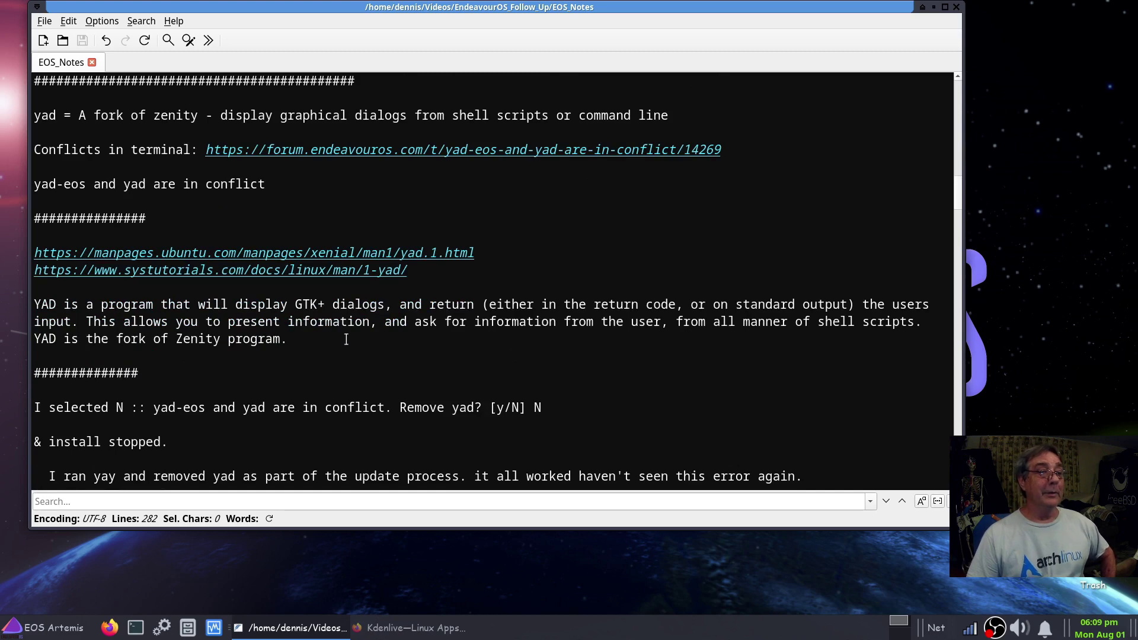
click(36, 633)
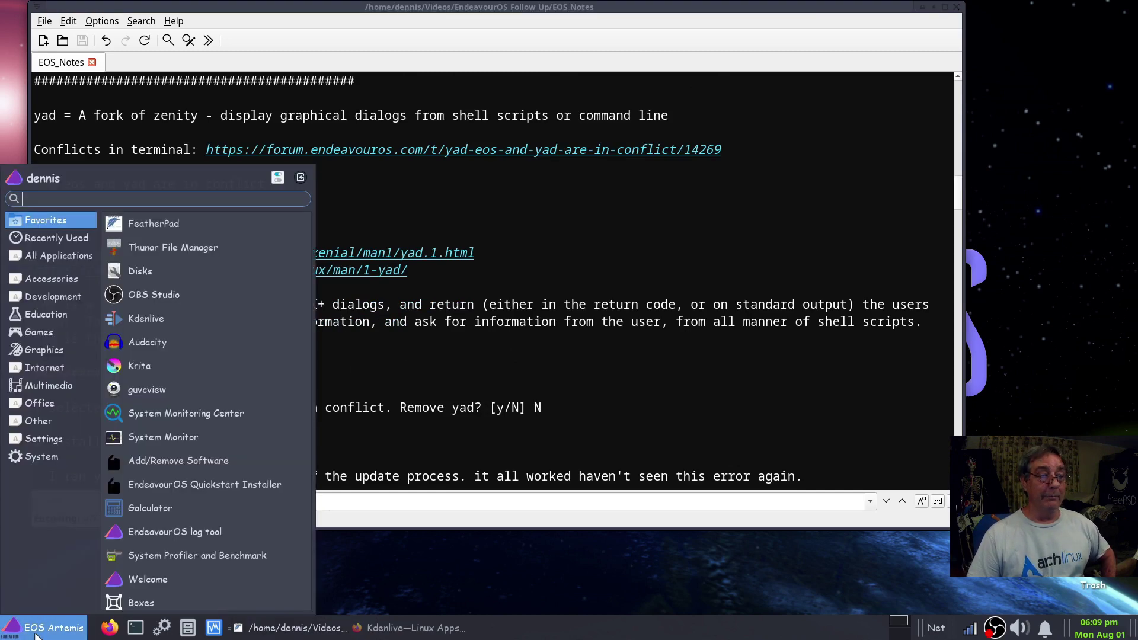
click(213, 413)
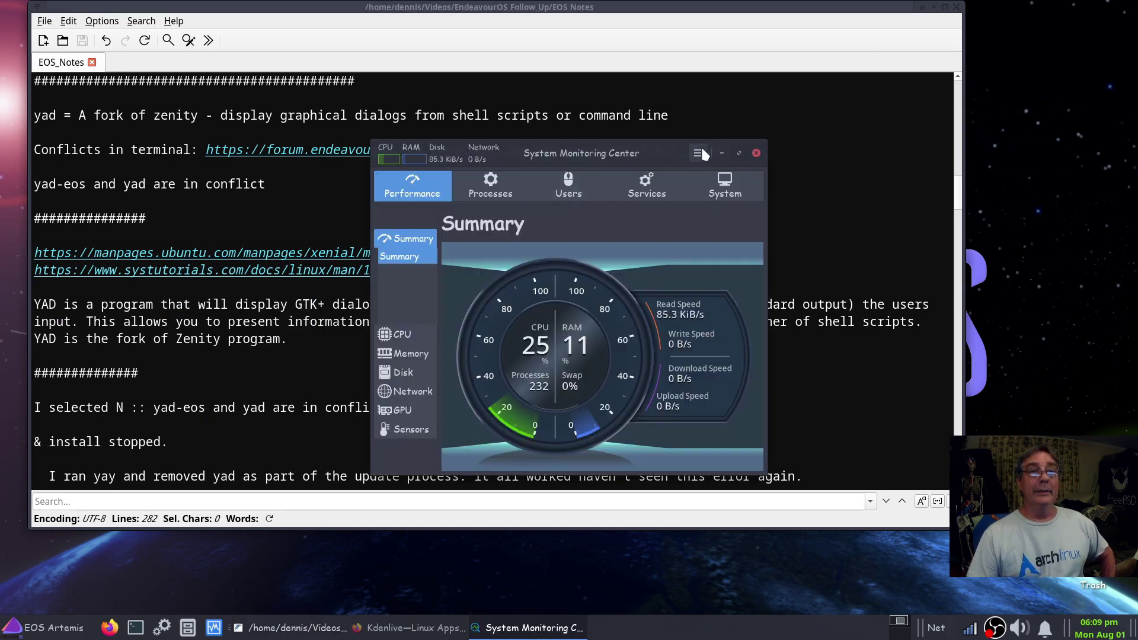
drag(678, 153, 591, 136)
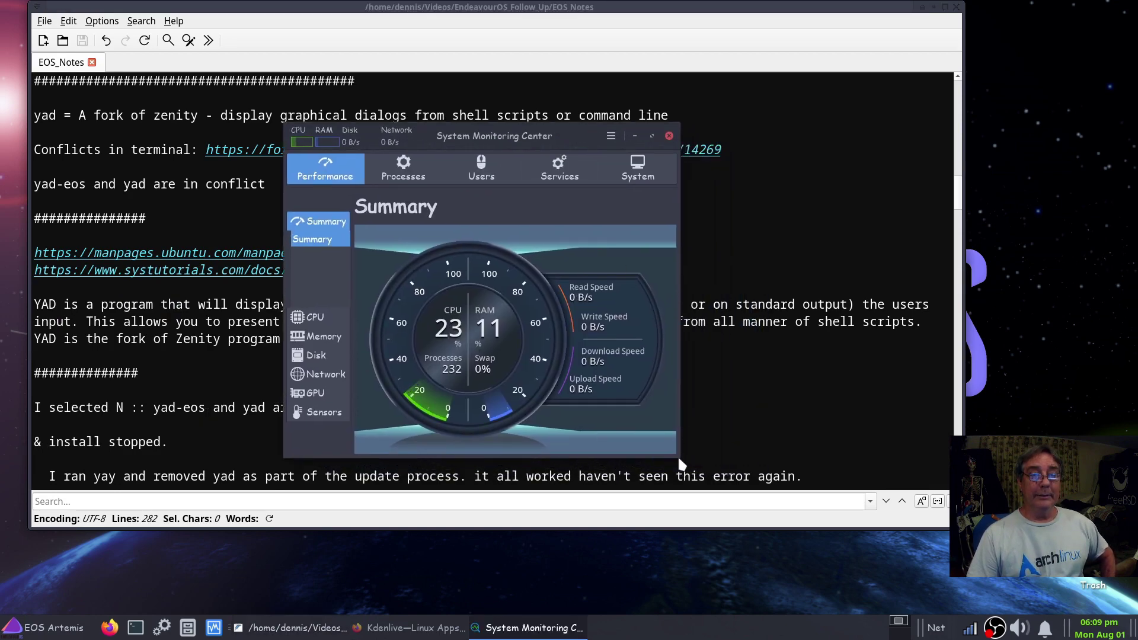
Examine the CPU, process and system pages of System Monitoring Center in a widened window, and close it
click(312, 318)
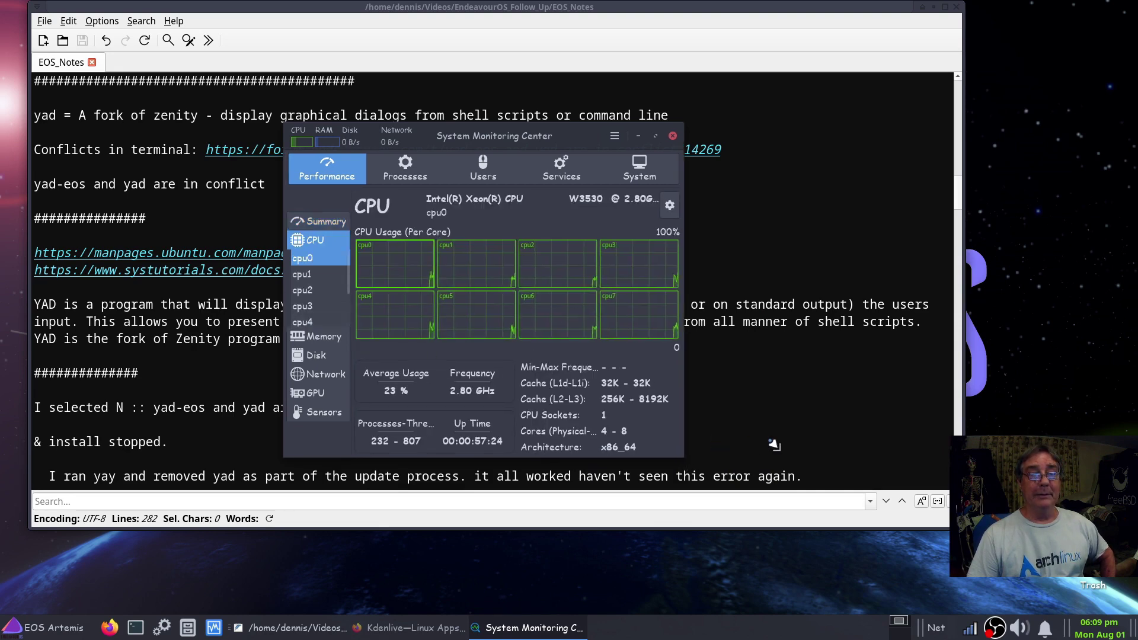
drag(681, 459, 894, 464)
drag(675, 138, 578, 132)
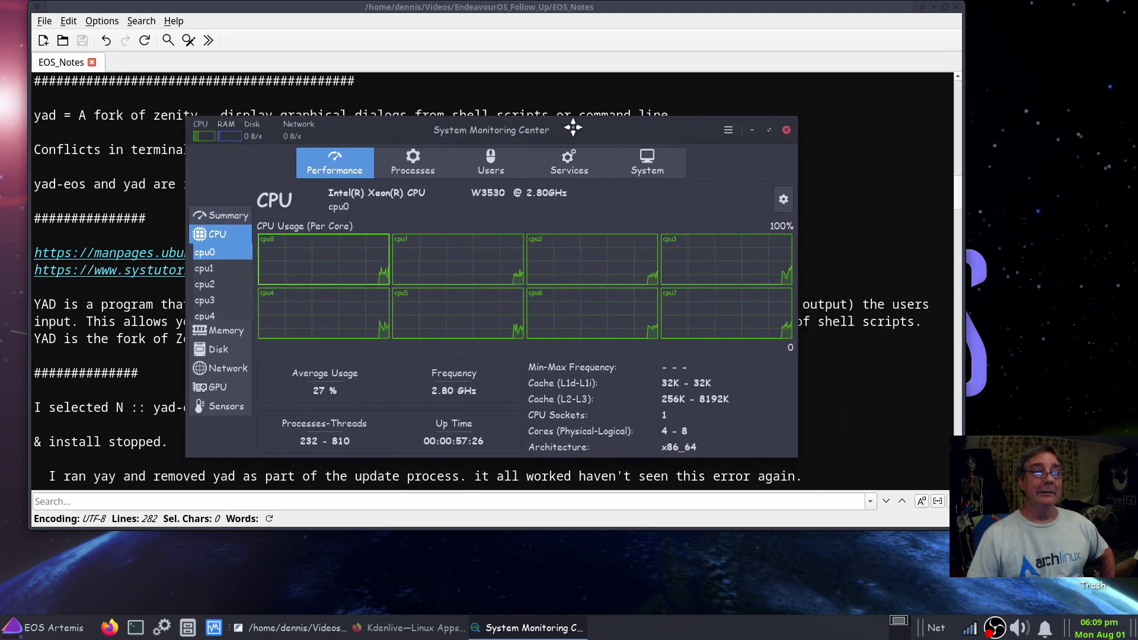
click(651, 164)
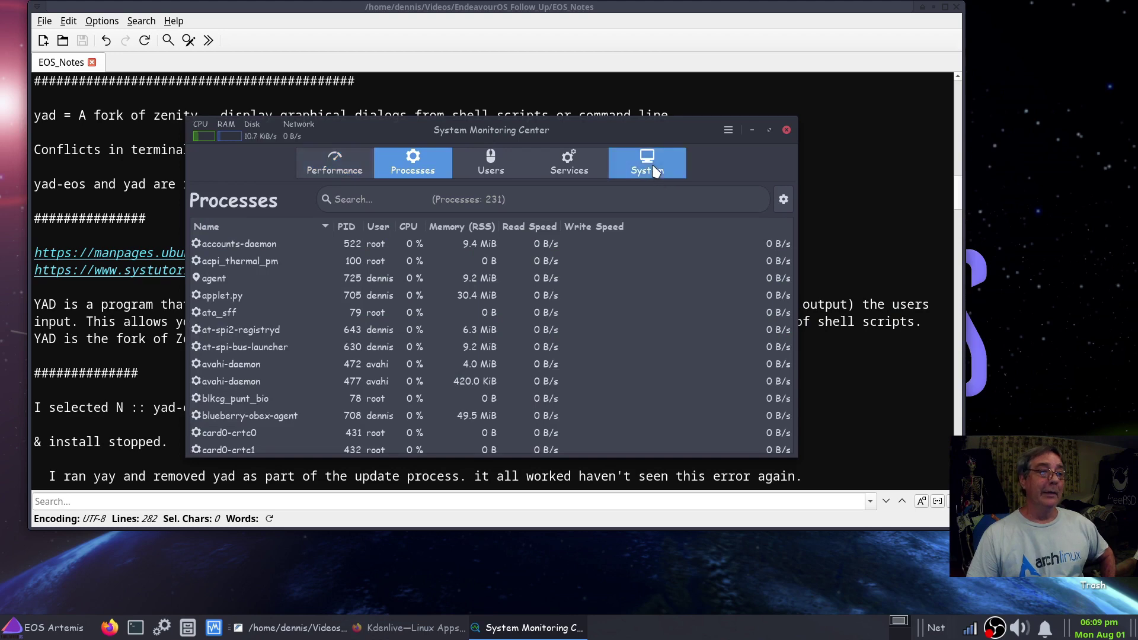
click(334, 165)
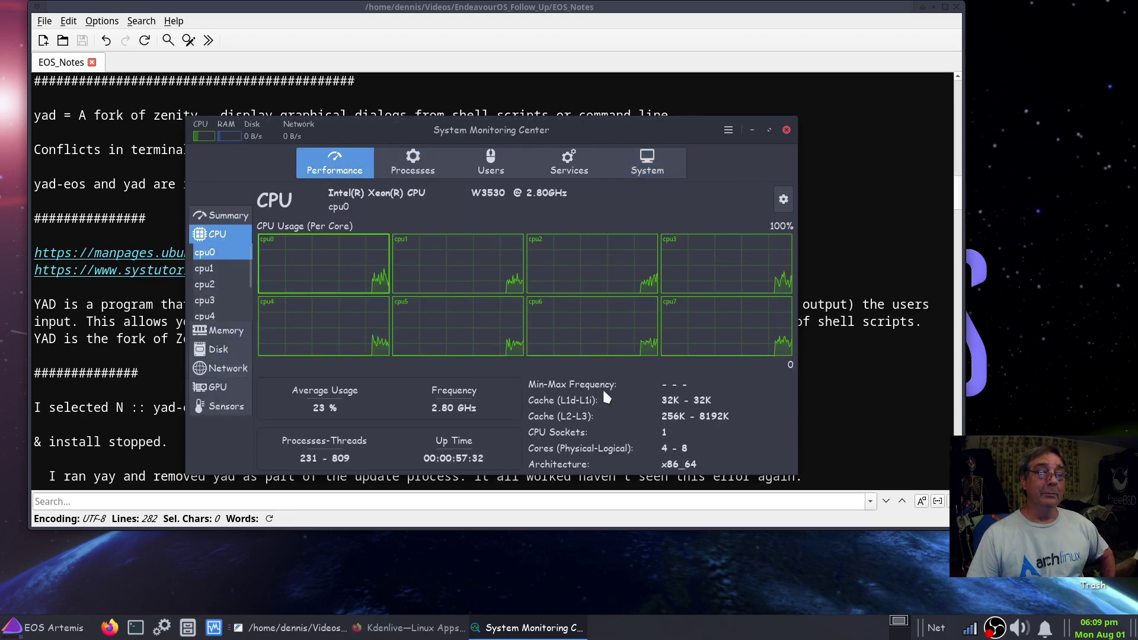
click(785, 130)
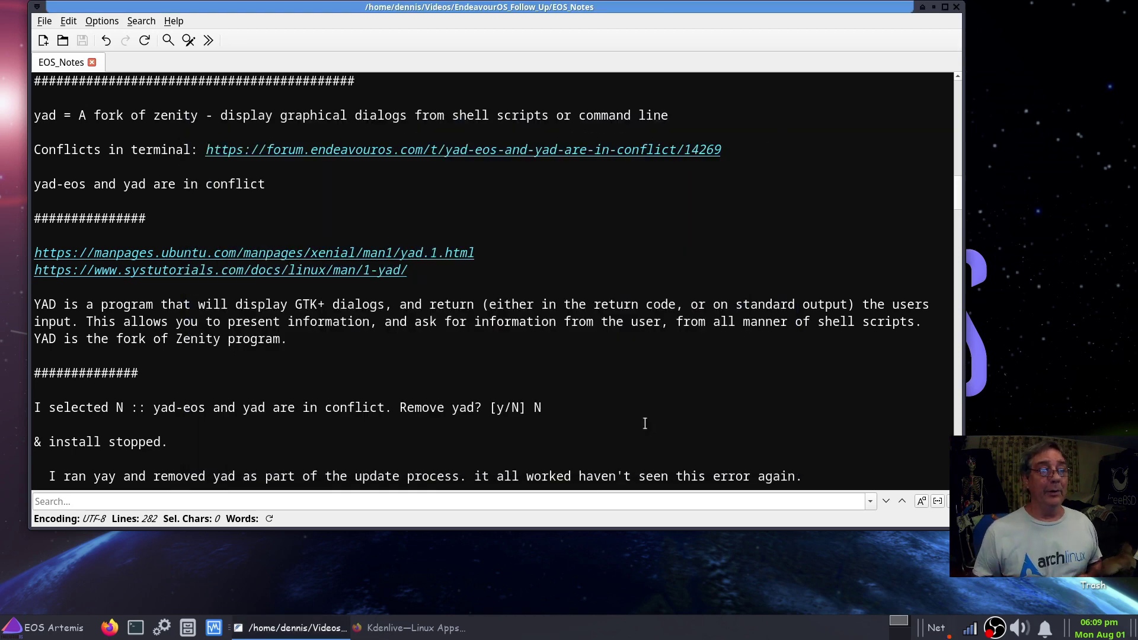
Read the yad and yad-eos conflict notes down to the forum answer, and briefly bring up Firefox before minimizing it again
scroll(581, 405, down, 3)
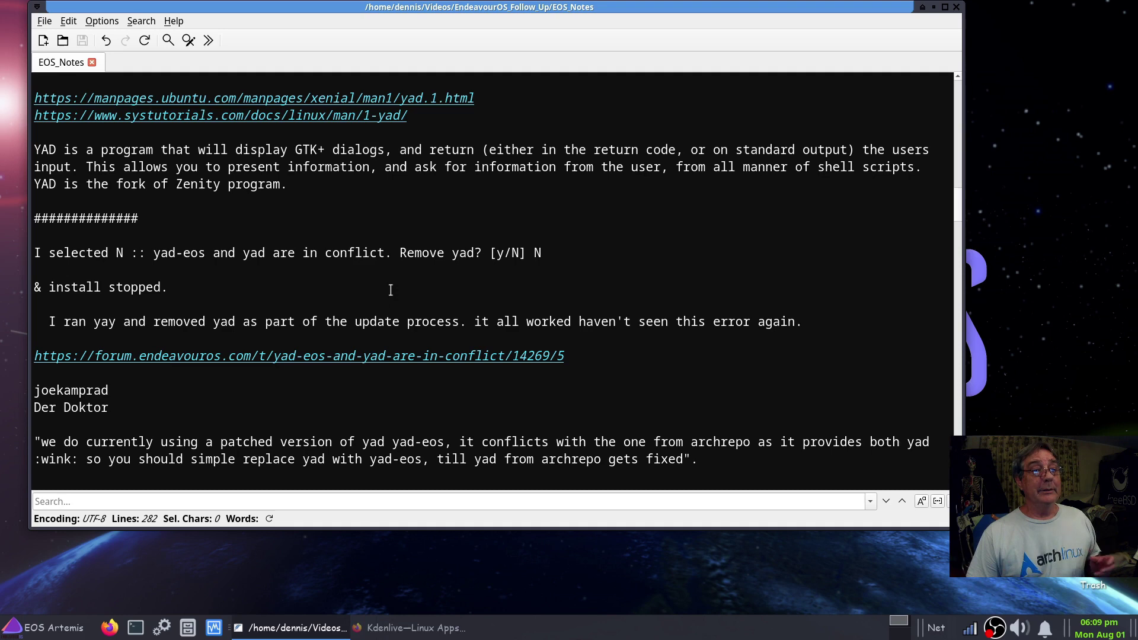
scroll(390, 290, down, 1)
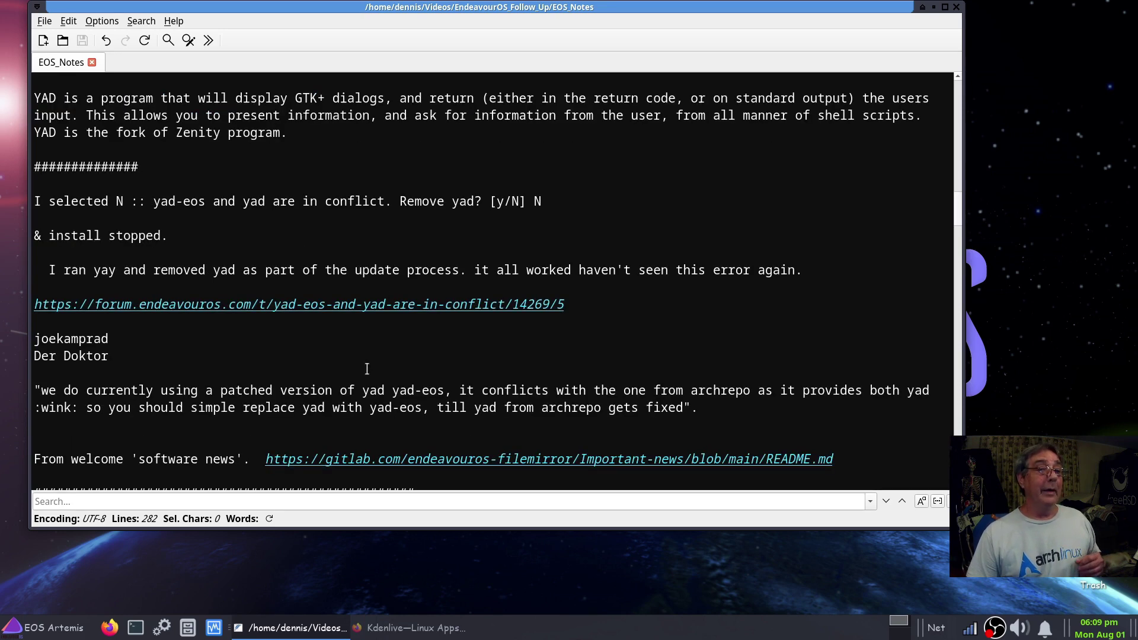
click(415, 627)
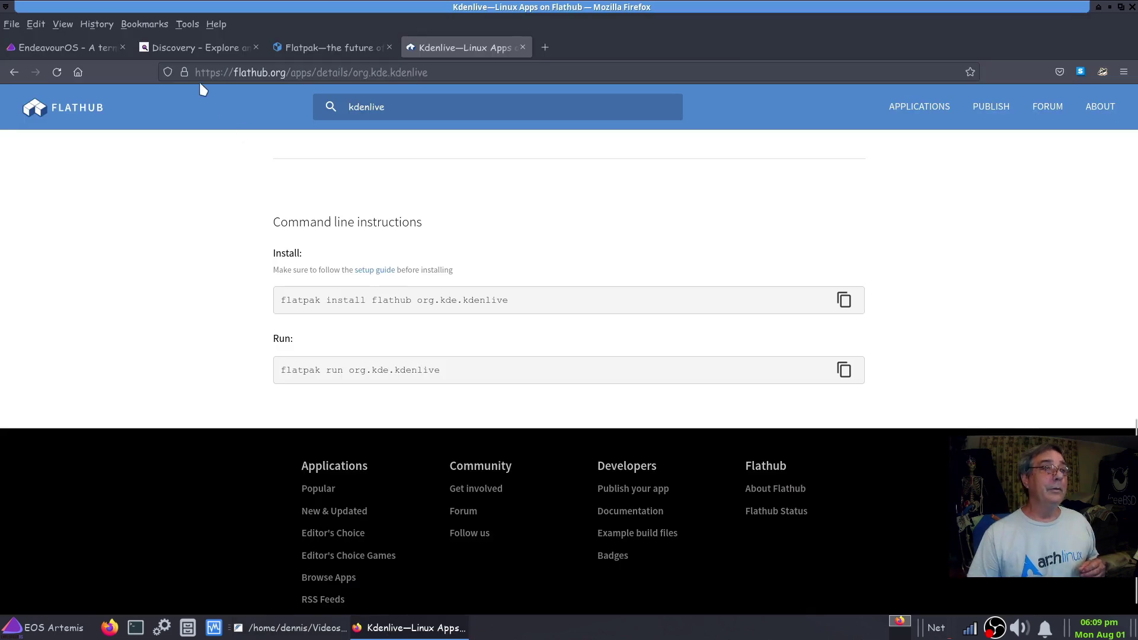
click(1109, 8)
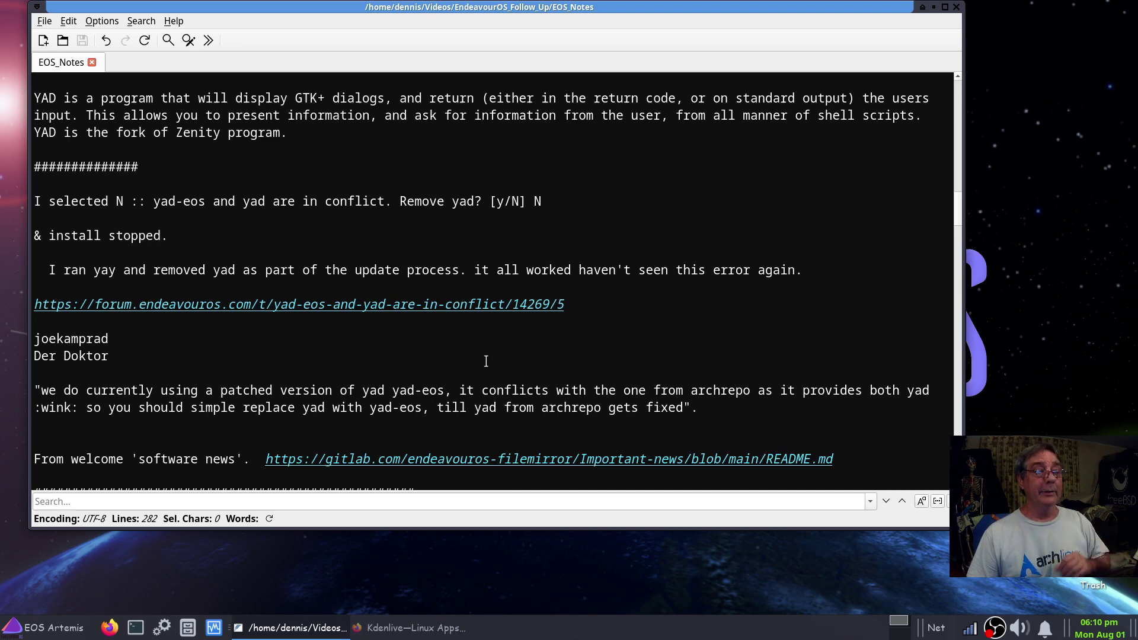
Read the remaining yad-eos notes through the youtube-dl entry, highlighting the word archrepo in the quoted forum answer
scroll(485, 360, down, 3)
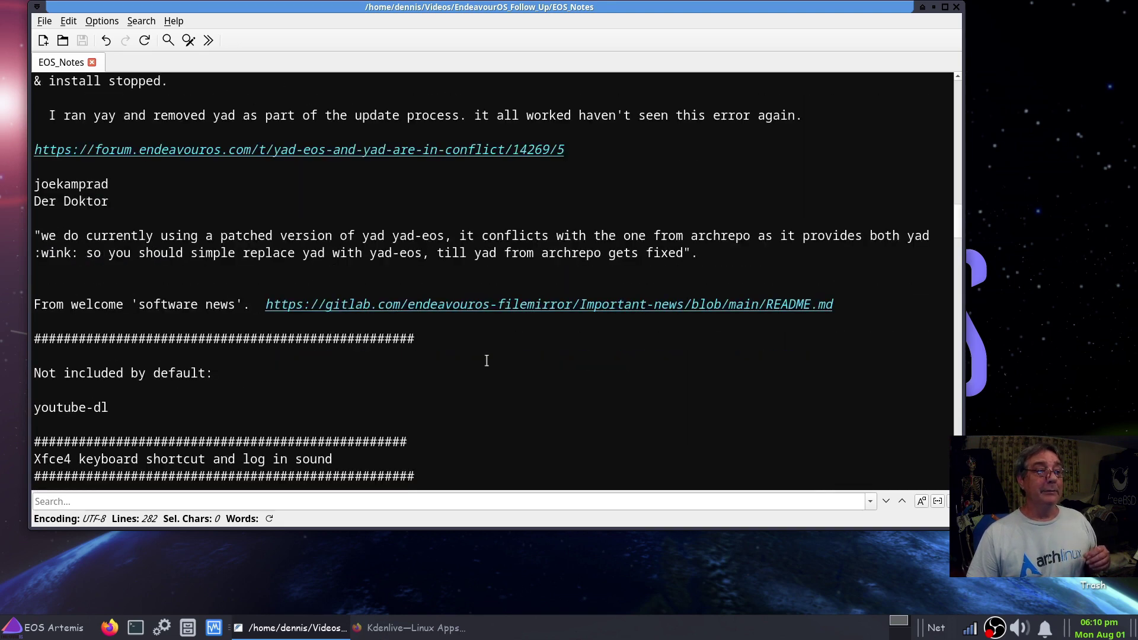
scroll(486, 360, up, 1)
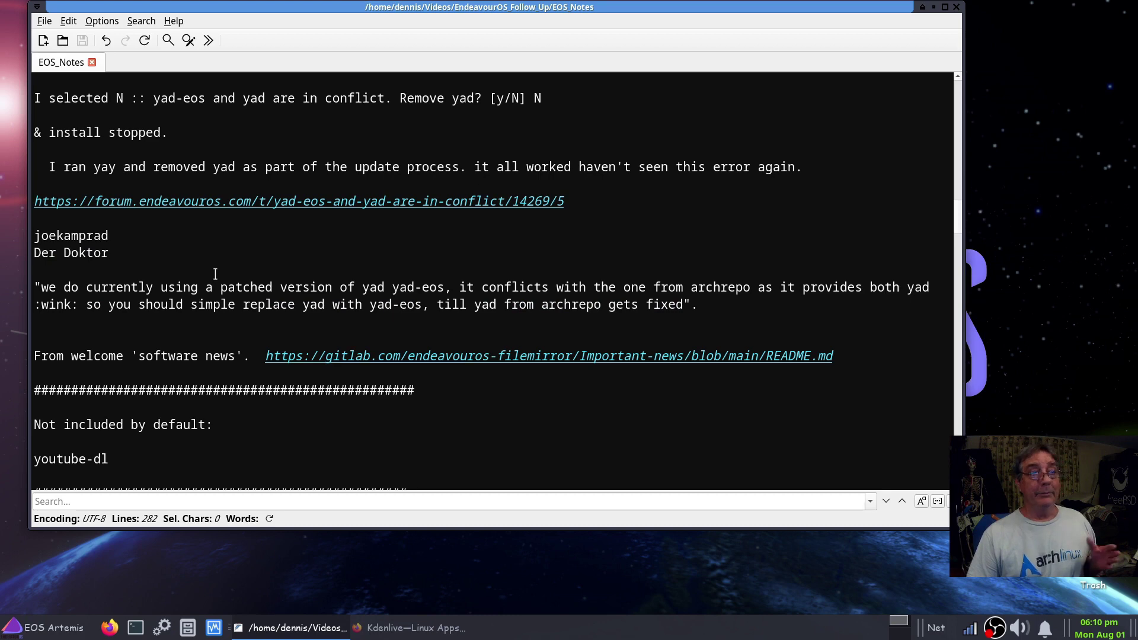
scroll(217, 273, up, 1)
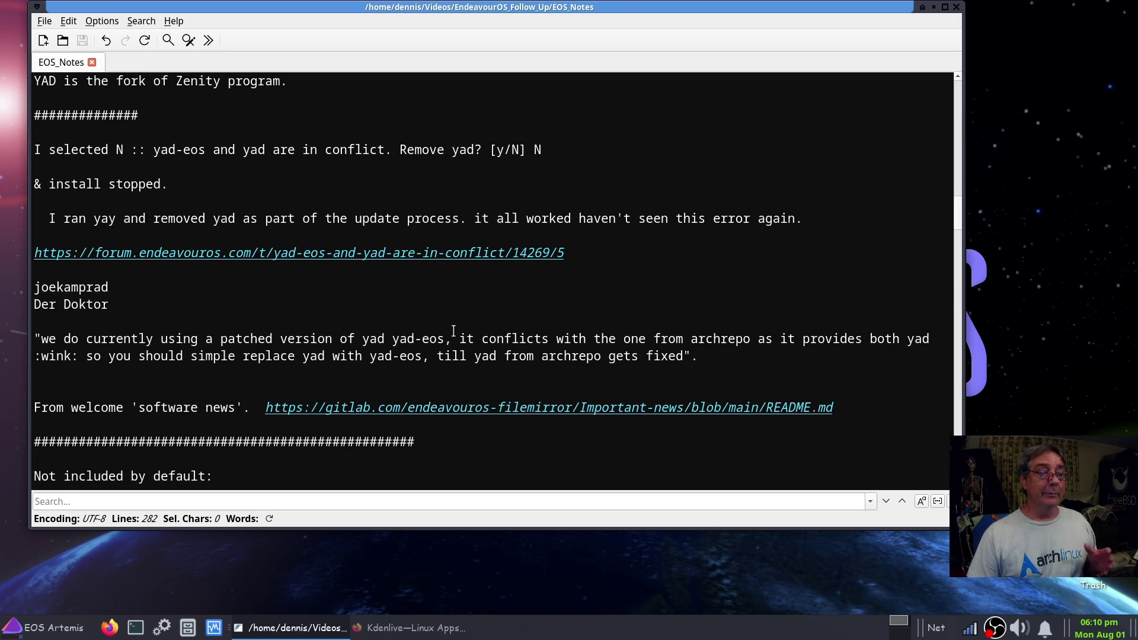
scroll(452, 330, down, 1)
scroll(453, 332, down, 1)
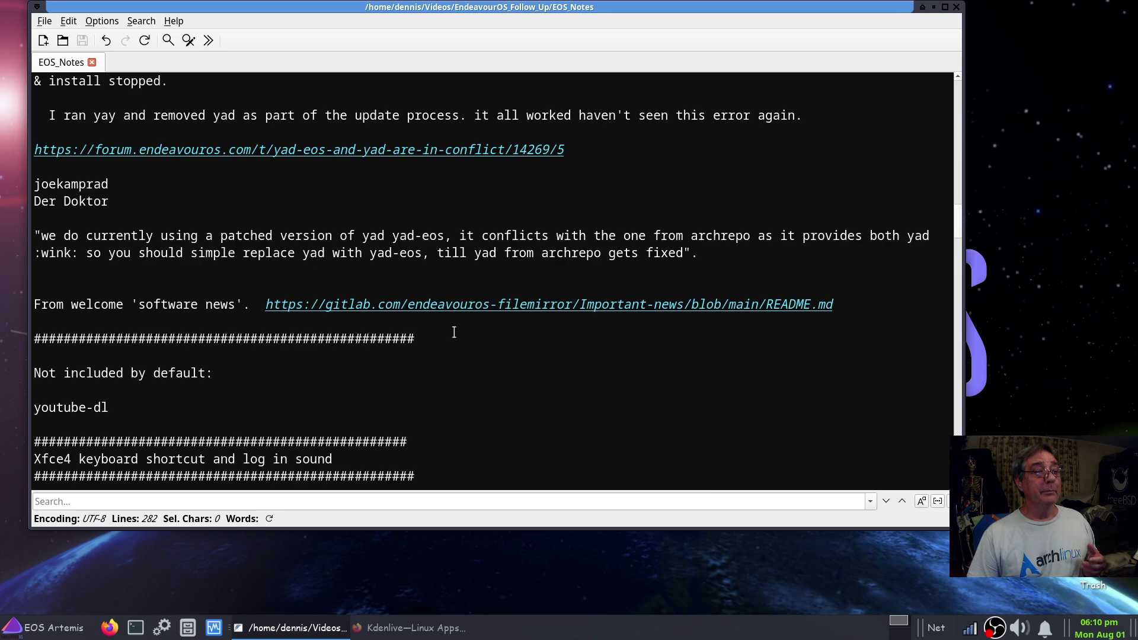
scroll(454, 332, down, 1)
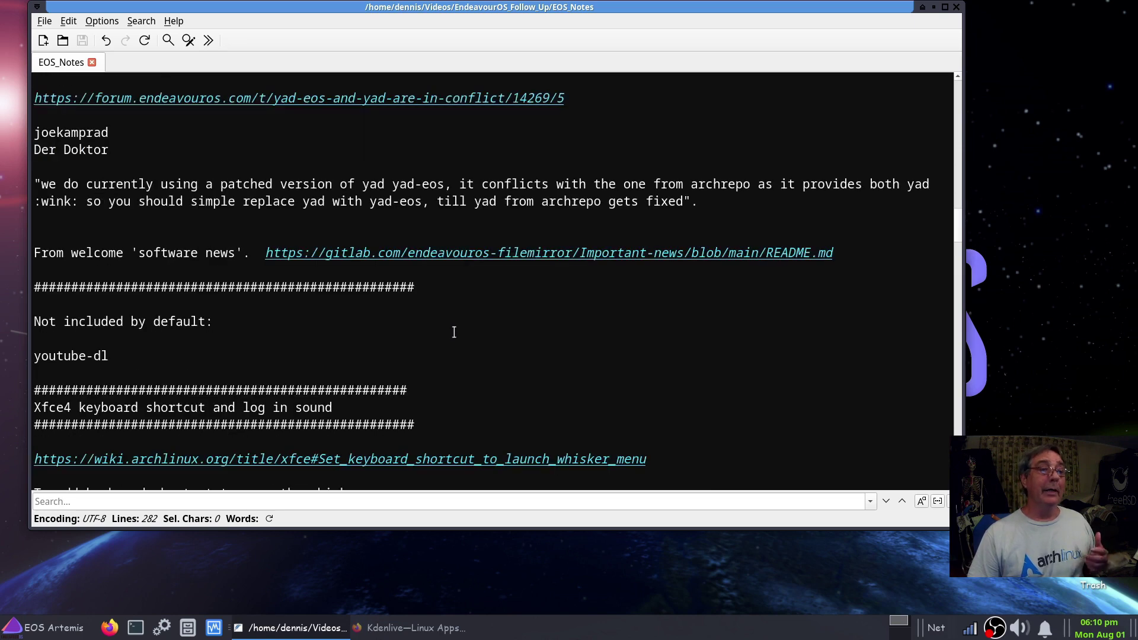
scroll(454, 332, down, 1)
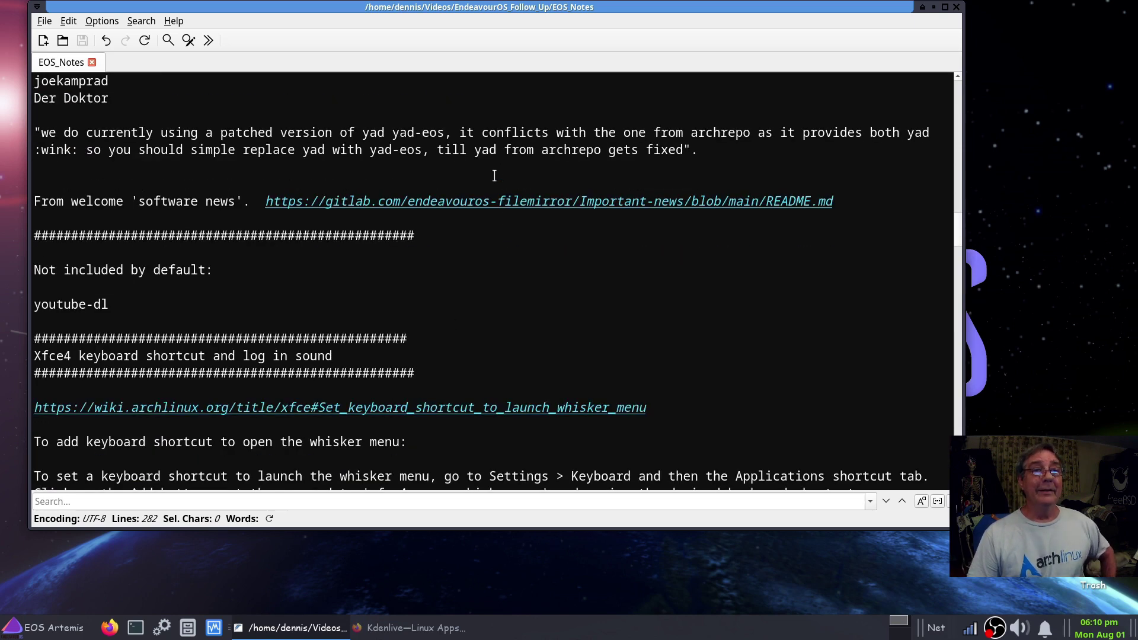
click(542, 151)
drag(576, 153, 599, 153)
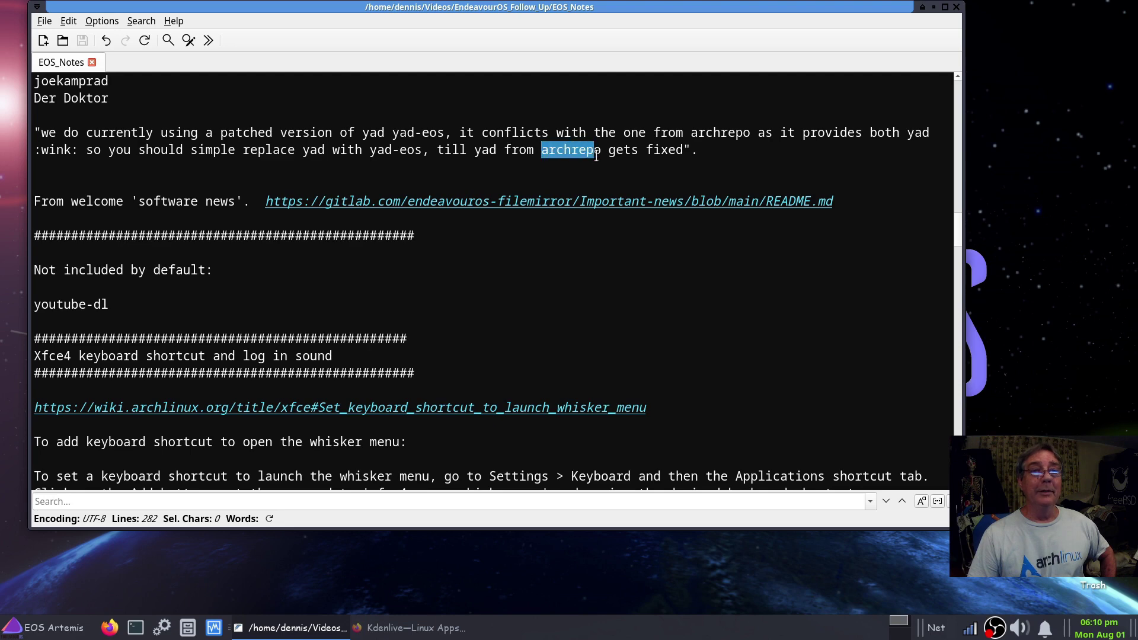
click(504, 180)
scroll(460, 347, down, 1)
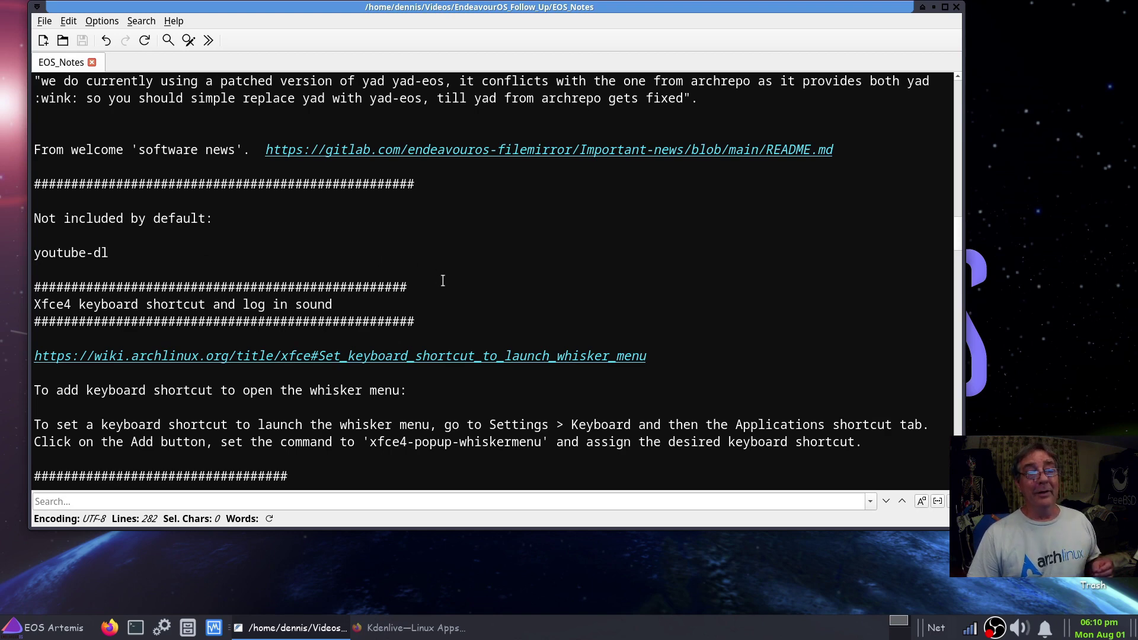
Review the Xfce4 keyboard shortcut and log in sound notes, and demonstrate the shortcut by opening and closing the Whisker menu
scroll(443, 279, down, 5)
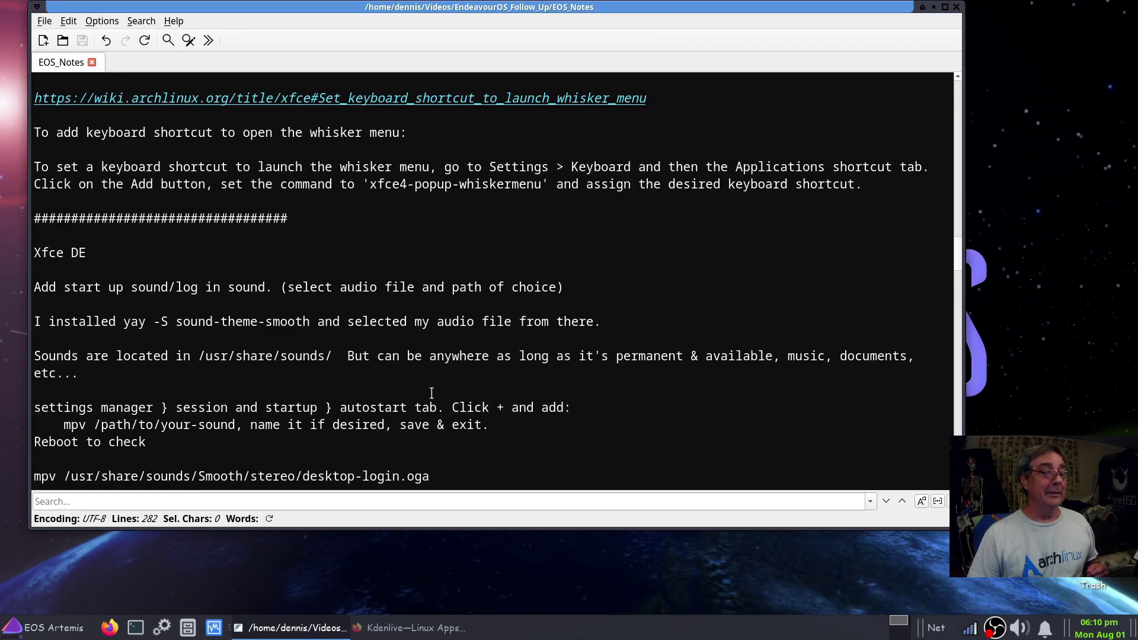
scroll(432, 393, up, 2)
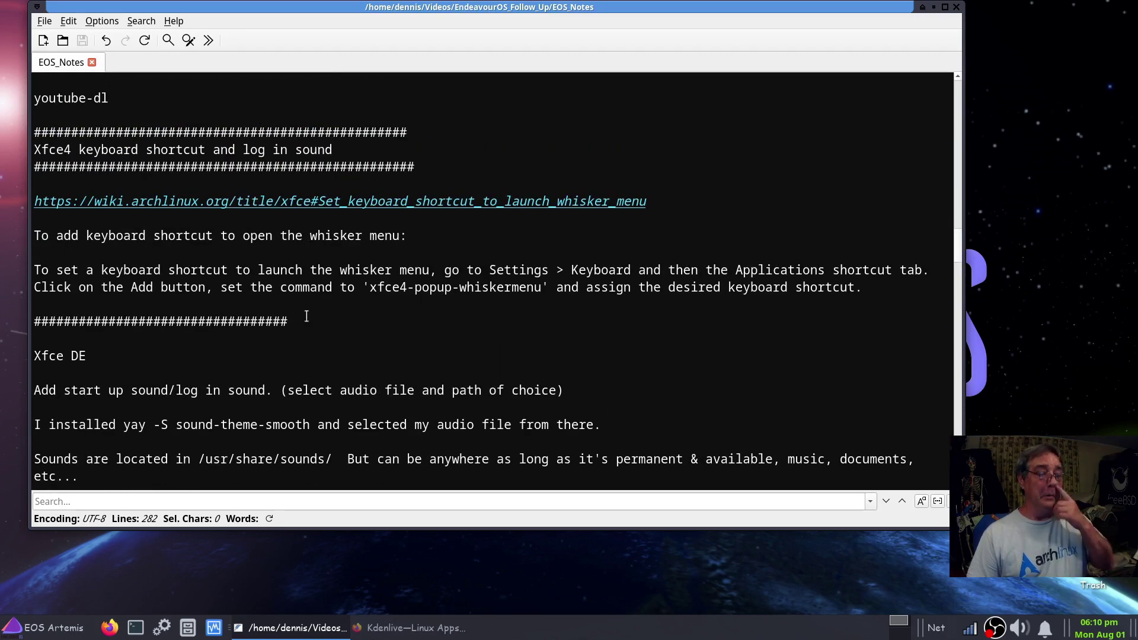
key(super)
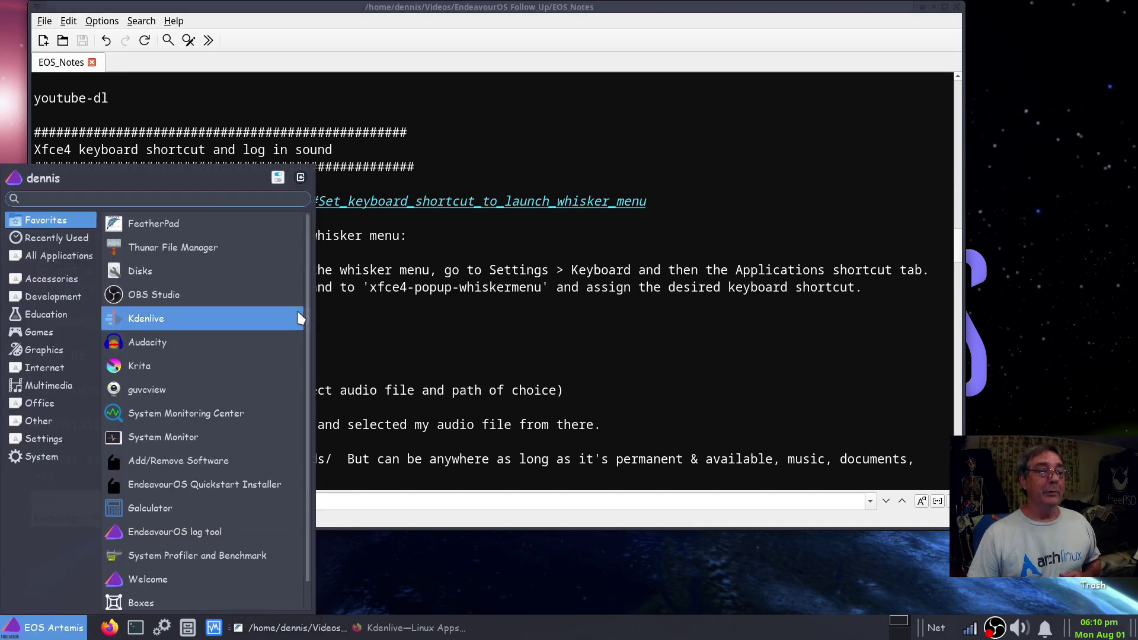
key(super)
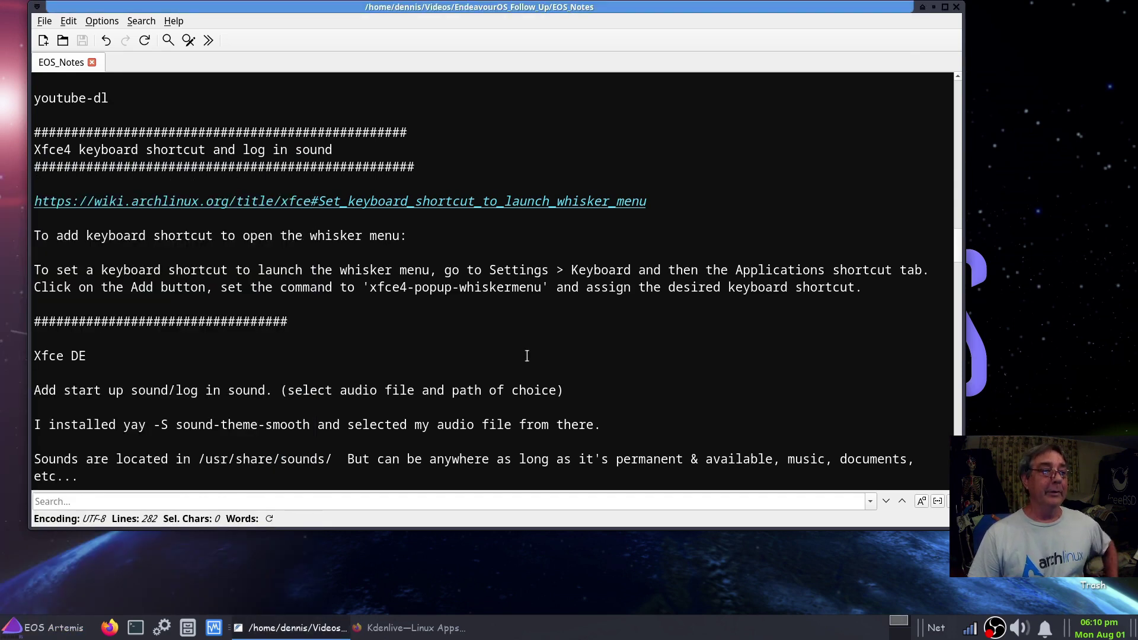
Examine the numbered NOTES entries on screen tearing and sound autostart, moving the EOS_Notes window nearer the middle of the desktop
scroll(527, 355, down, 1)
scroll(527, 355, down, 8)
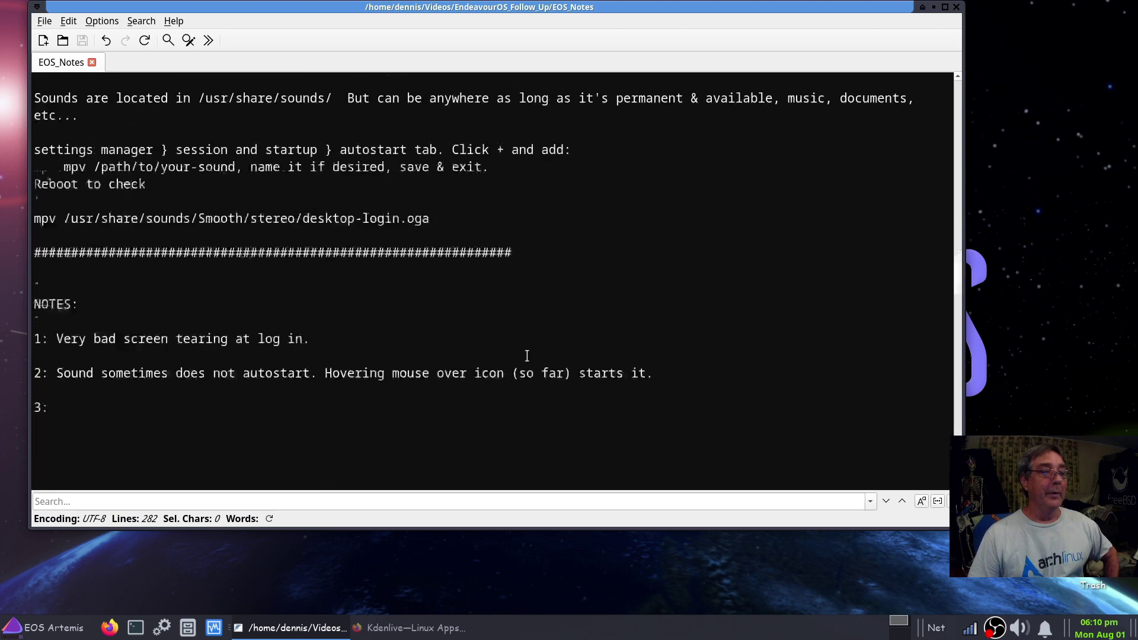
scroll(526, 356, down, 1)
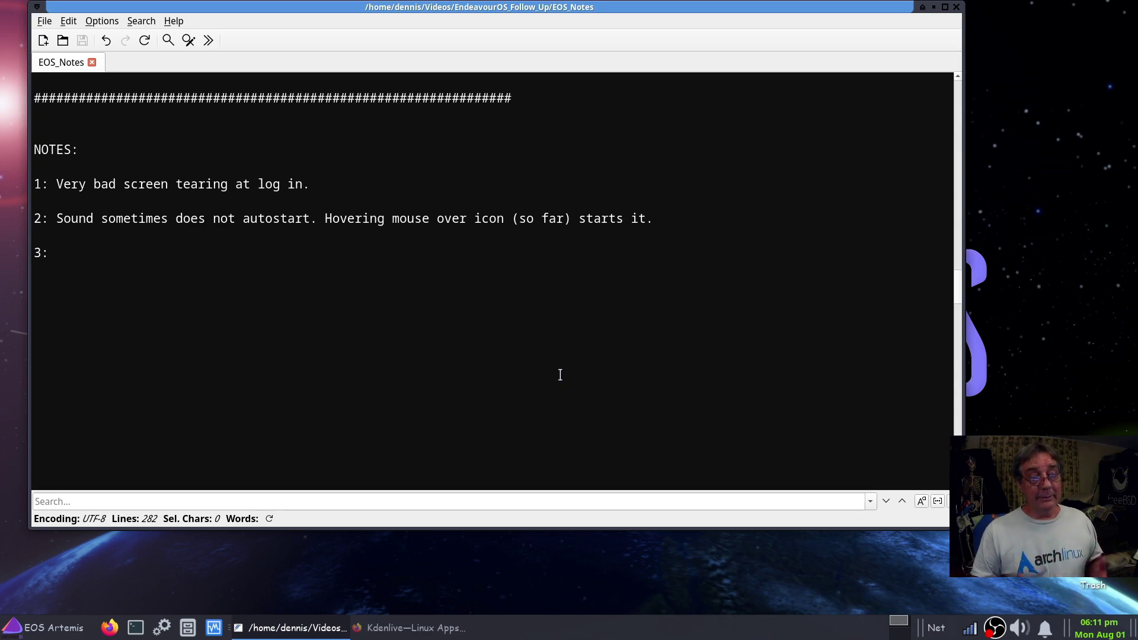
drag(814, 9, 841, 84)
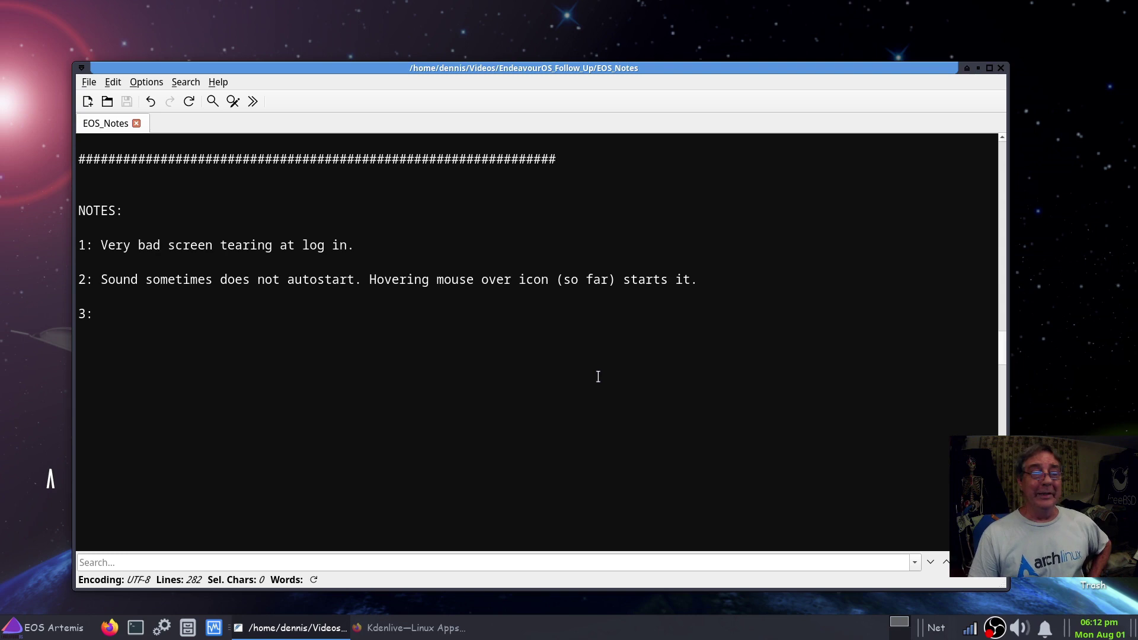
scroll(598, 377, down, 1)
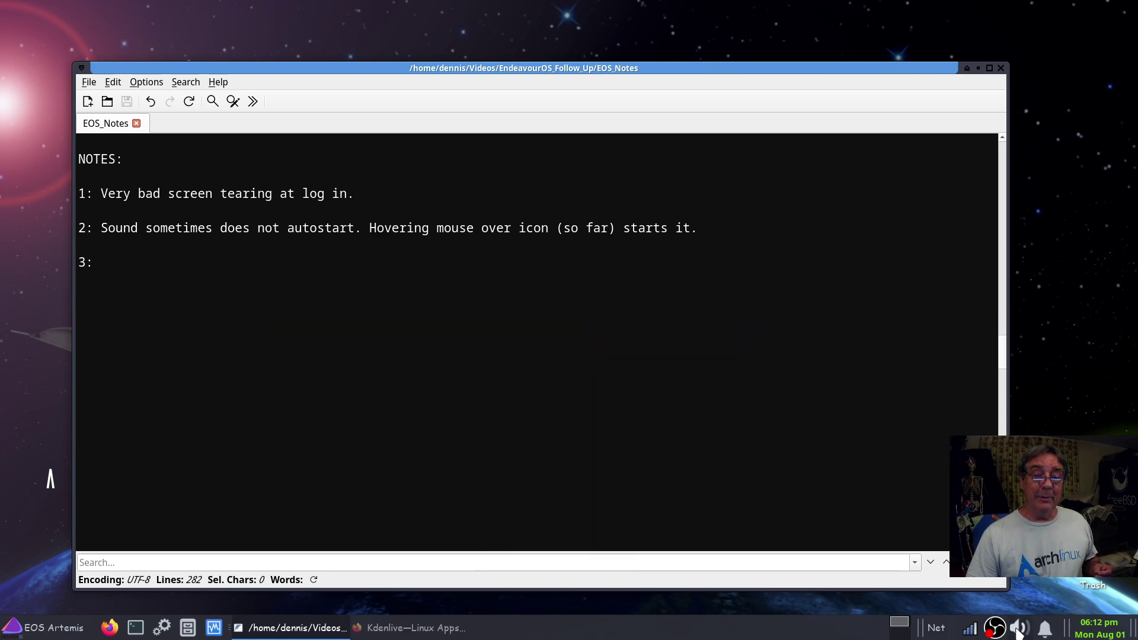
mouse_move(1017, 632)
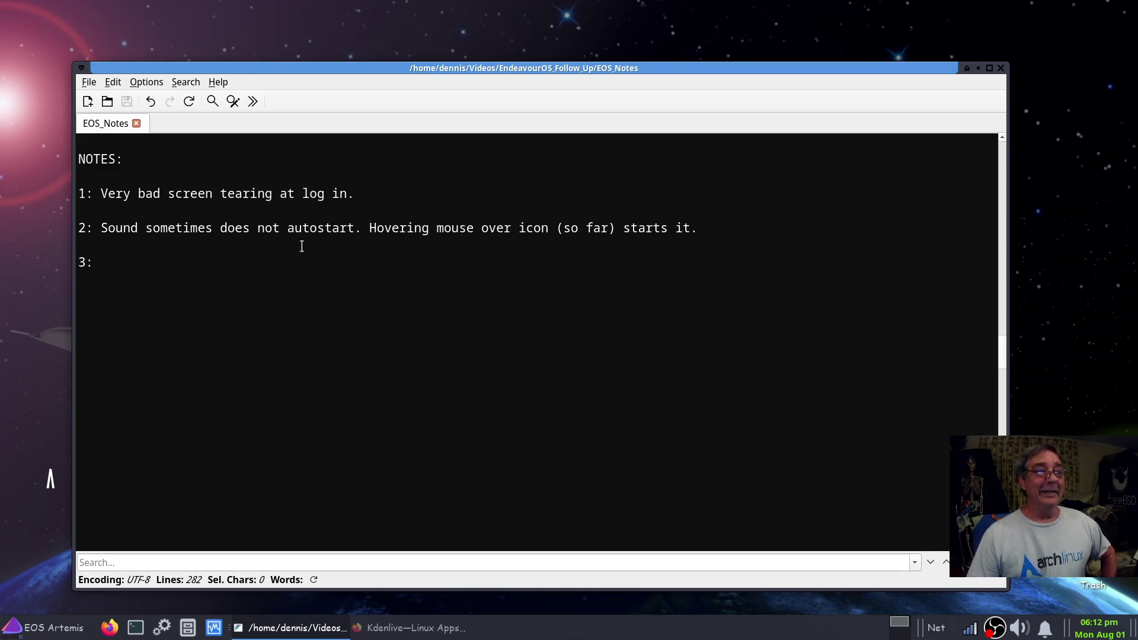
Return to the introduction at the start of EOS_Notes, minimize the file, and close the Firefox window showing Flathub
scroll(380, 349, up, 5)
scroll(380, 349, up, 20)
scroll(381, 348, up, 10)
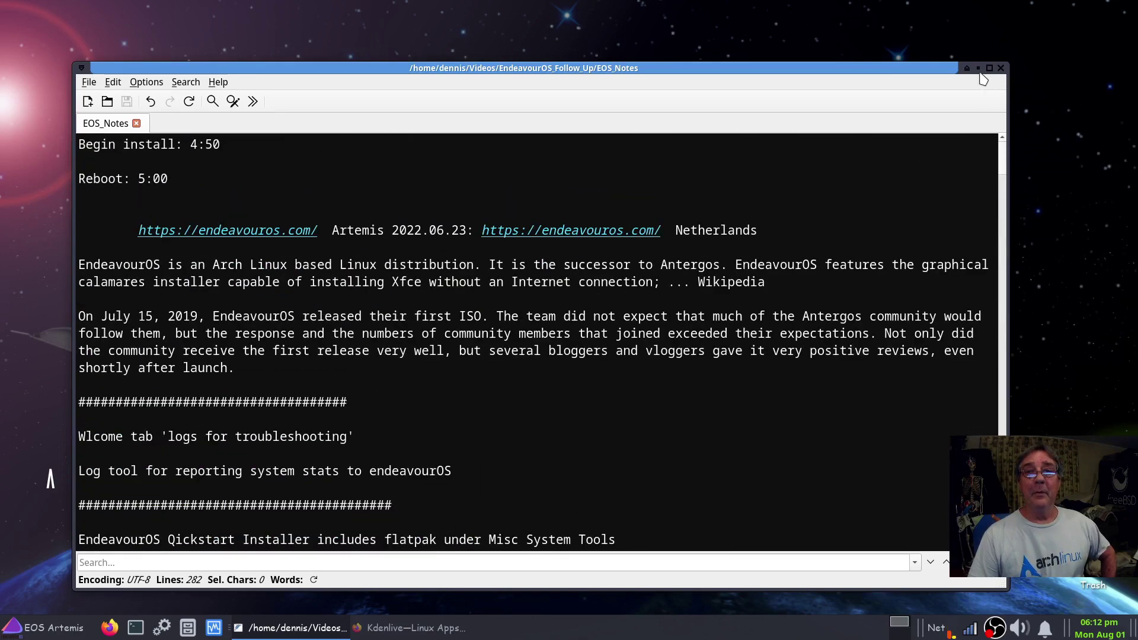
click(978, 68)
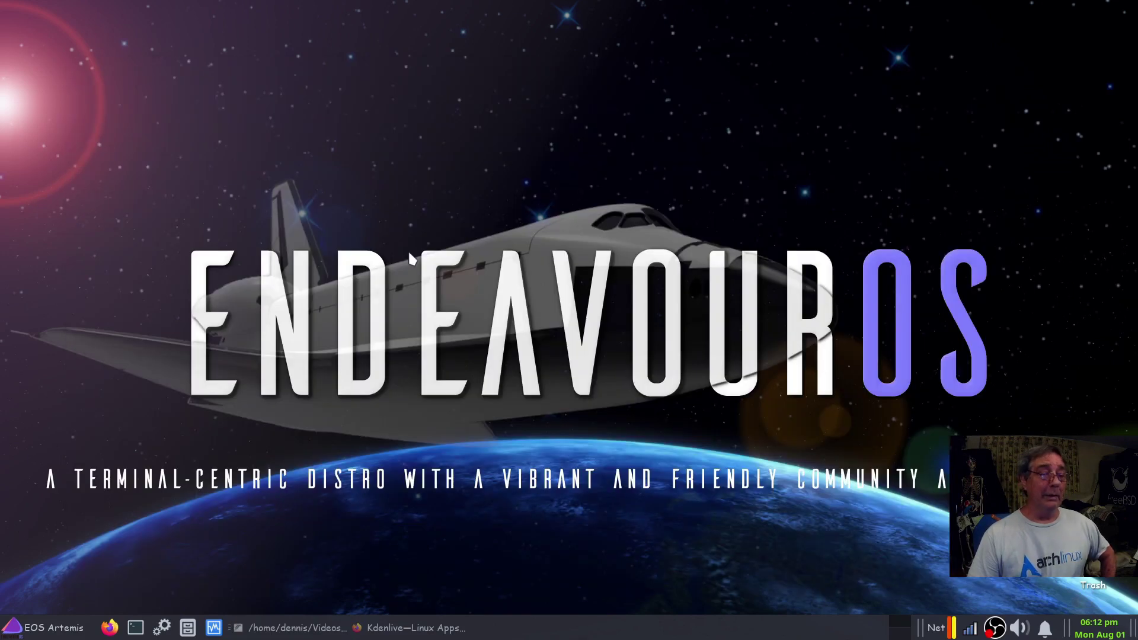
click(393, 633)
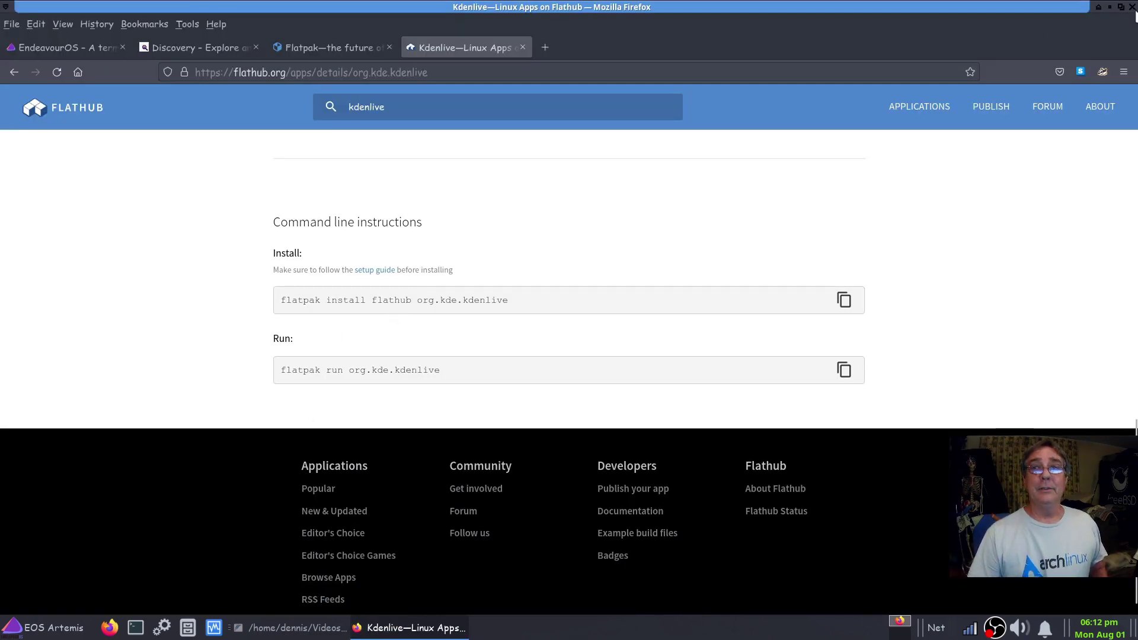
click(1131, 7)
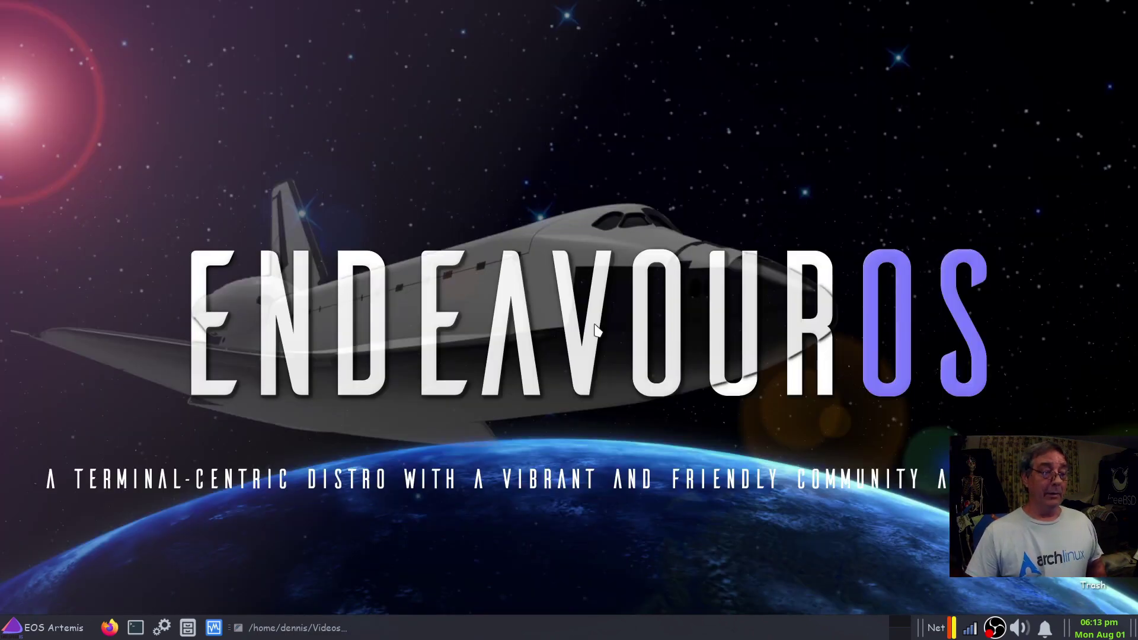
Launch Add/Remove Software from the favourite applications, move its window away from the desktop corner, and look through the package list
click(52, 631)
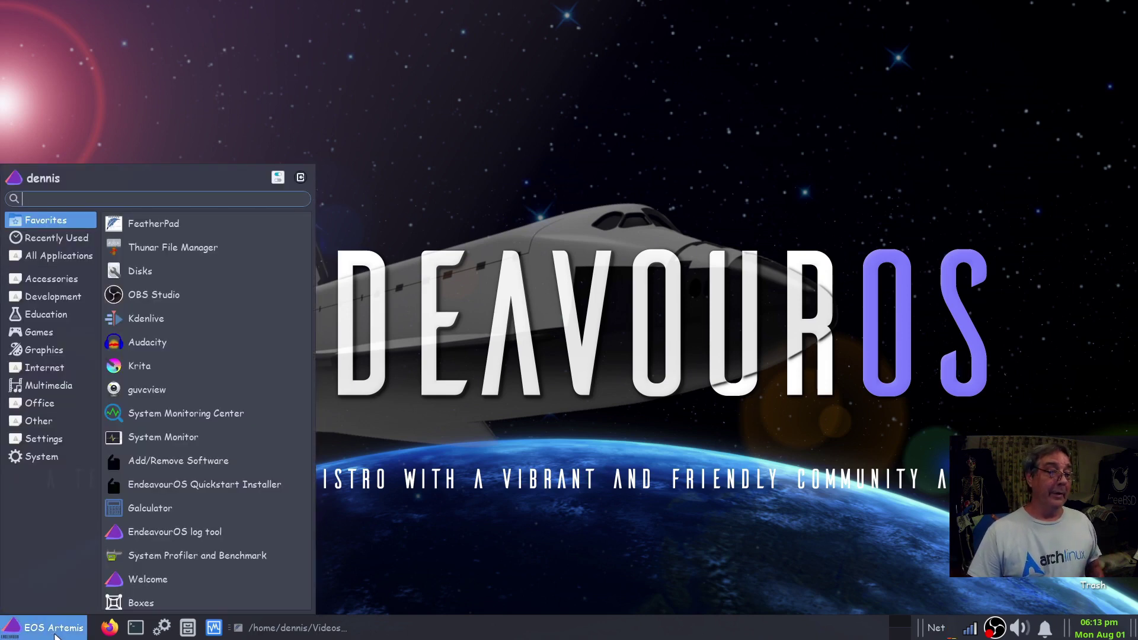
click(212, 465)
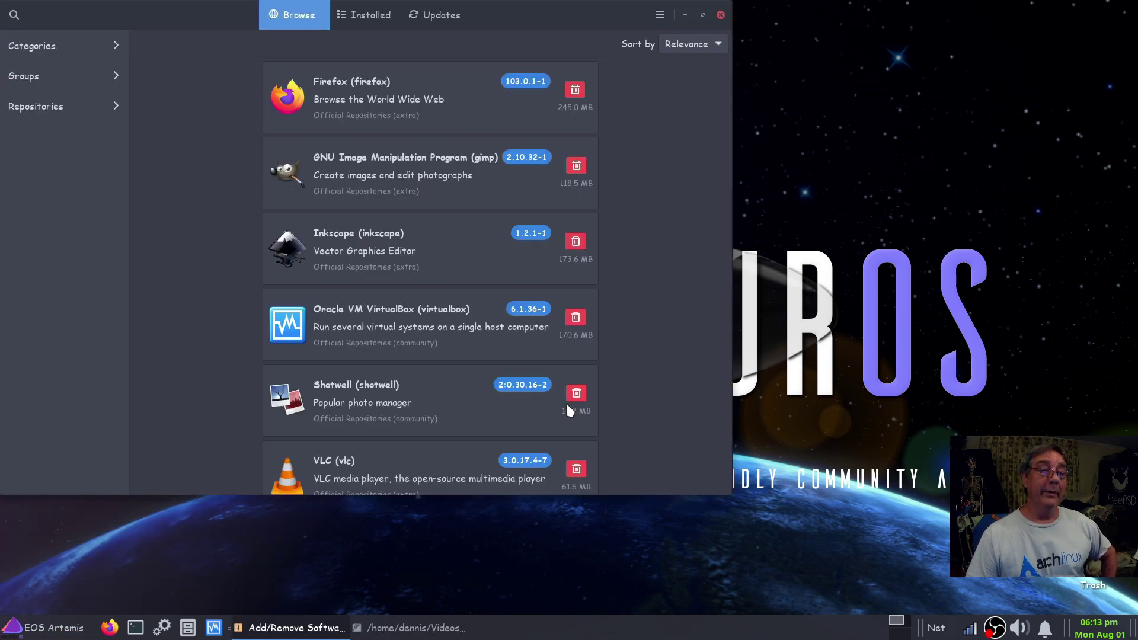
drag(589, 11, 727, 66)
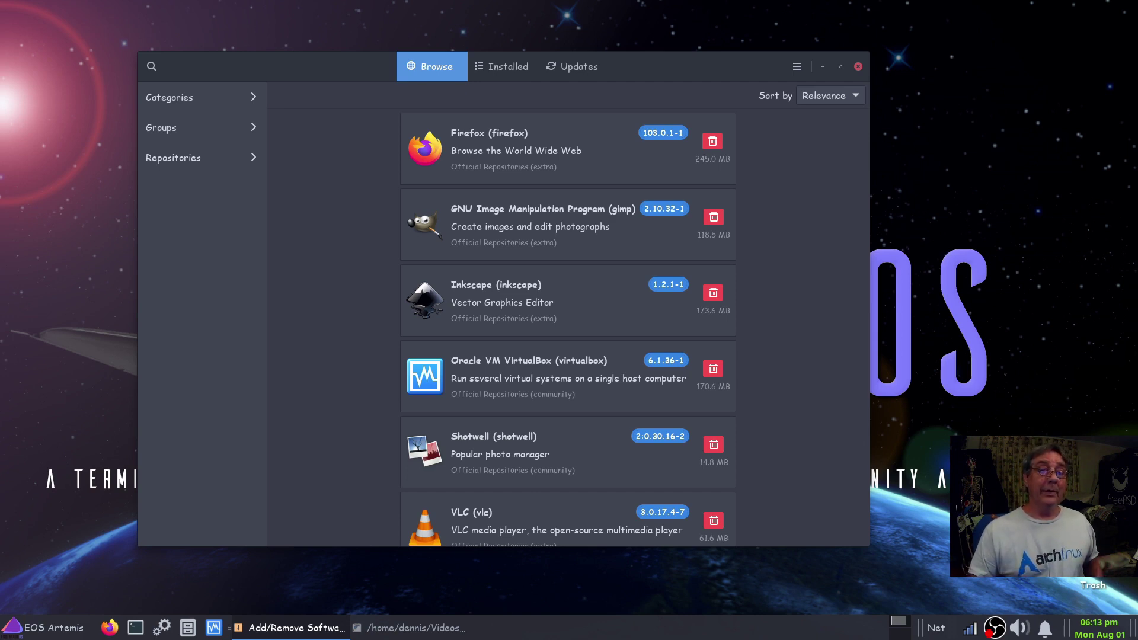
scroll(804, 415, down, 3)
scroll(805, 418, down, 8)
scroll(805, 418, up, 10)
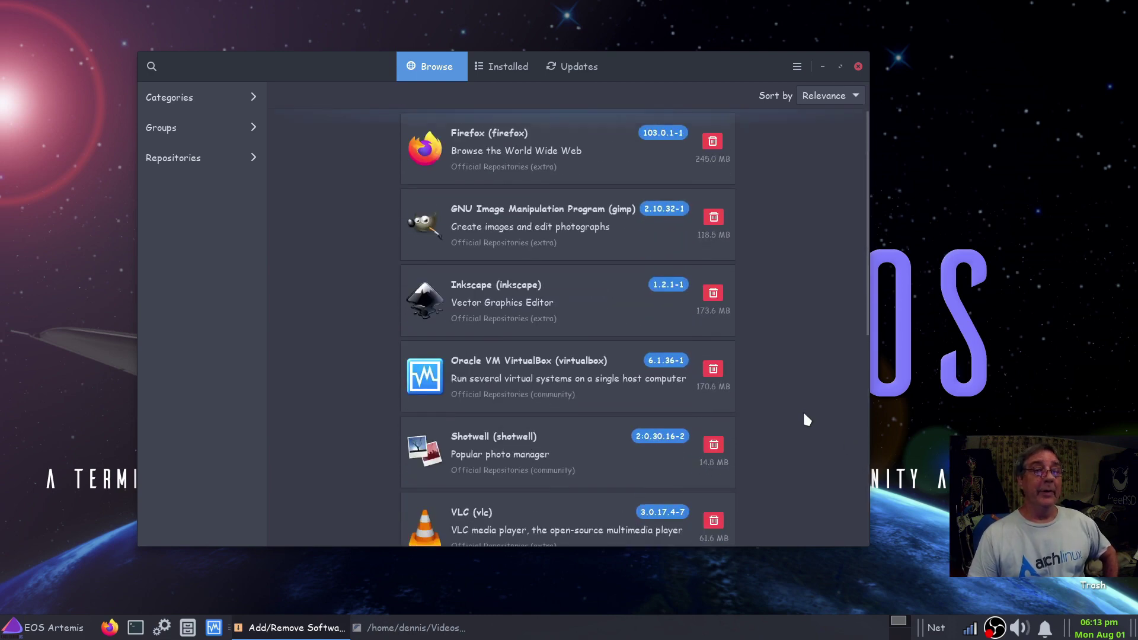
Open the Add/Remove Software preferences, authenticating with the account password, and reposition the dialog to view its General settings
click(797, 66)
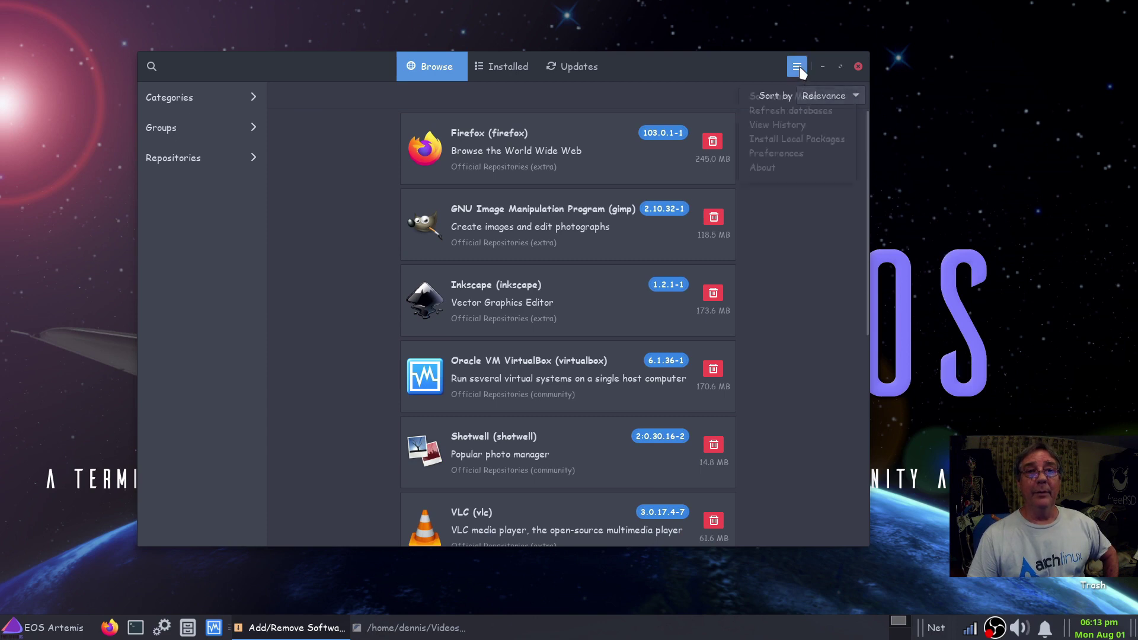
click(770, 163)
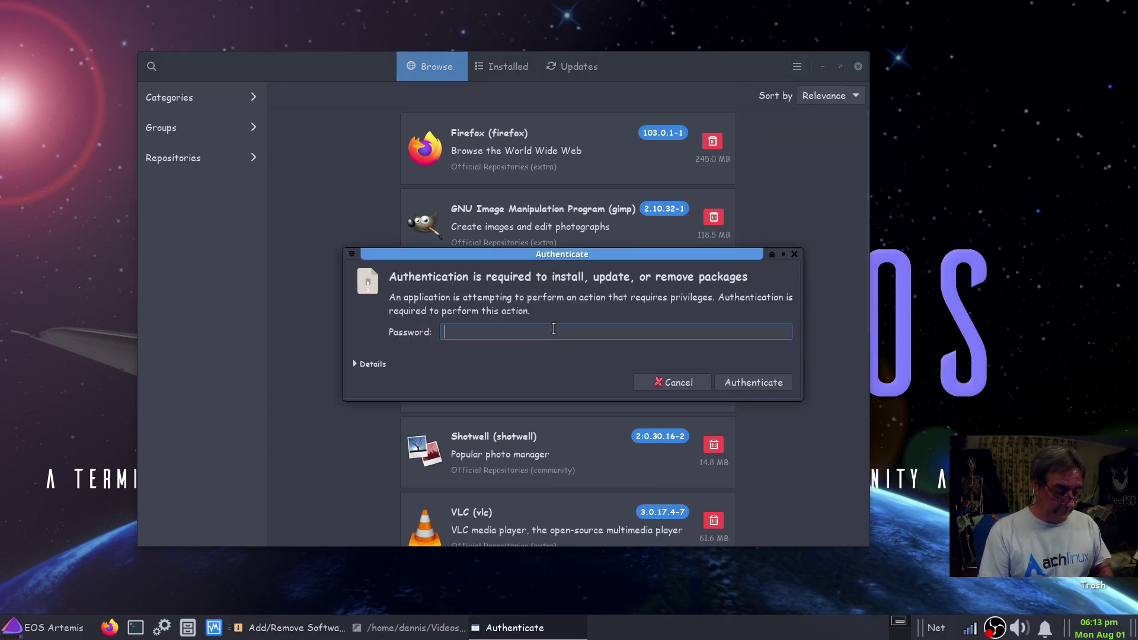
text(•••••)
key(Return)
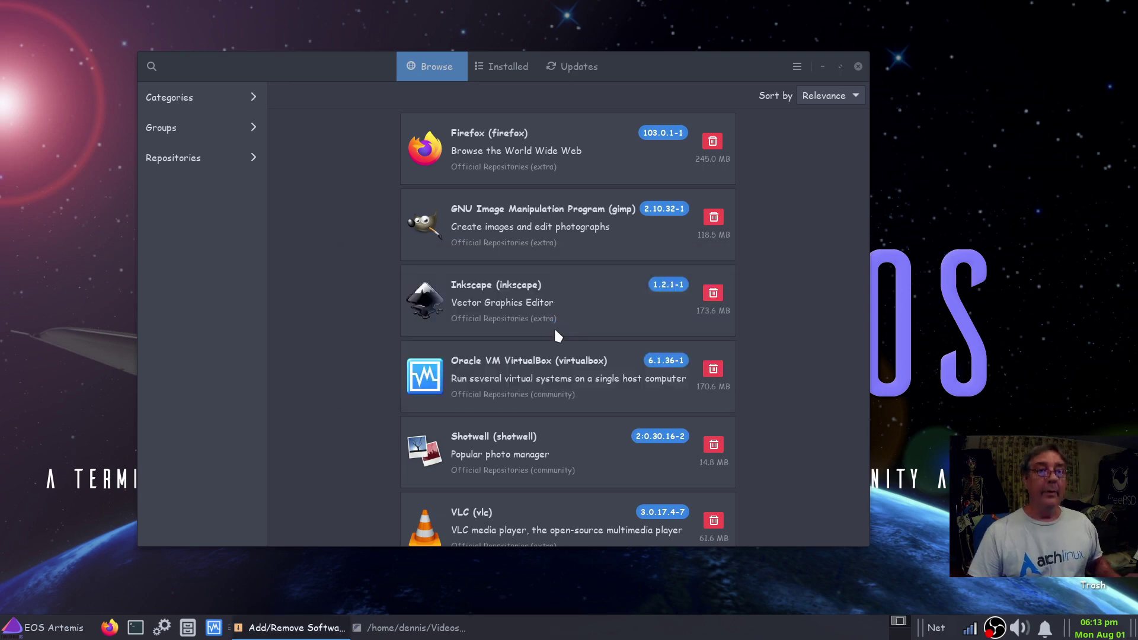
drag(439, 147, 356, 125)
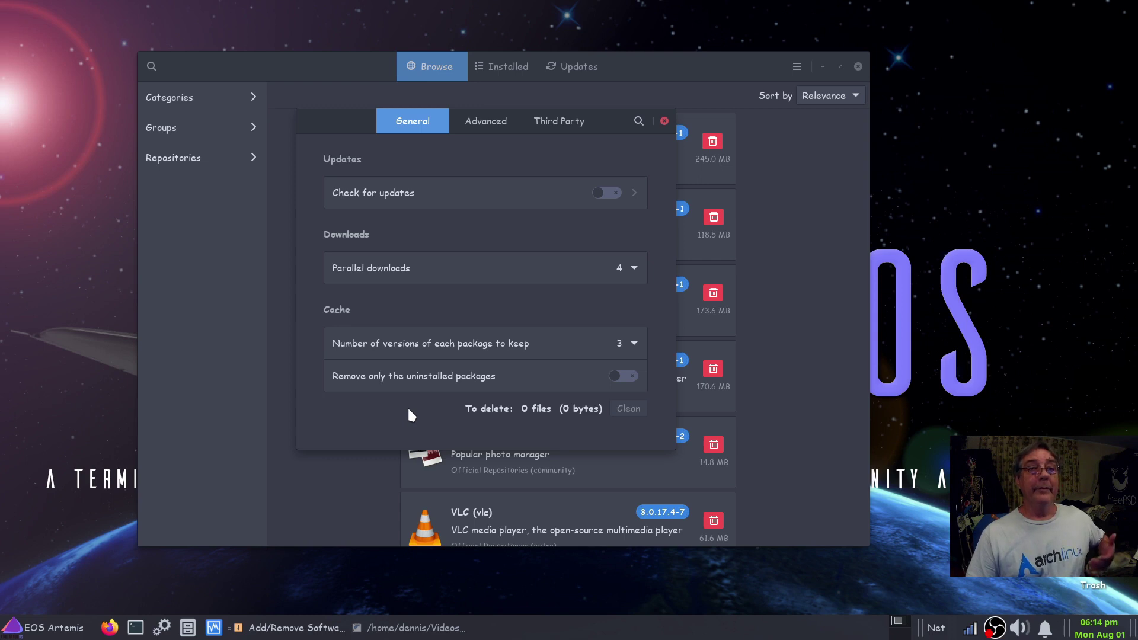
Close the preferences and show the About information of the package manager
click(664, 121)
click(795, 67)
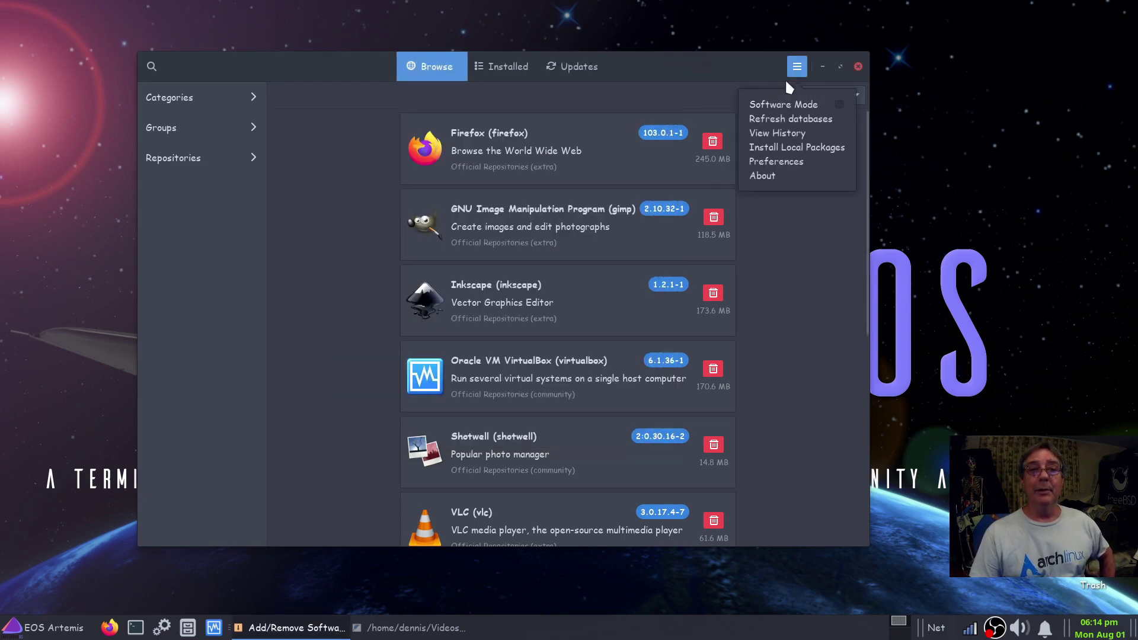
click(776, 176)
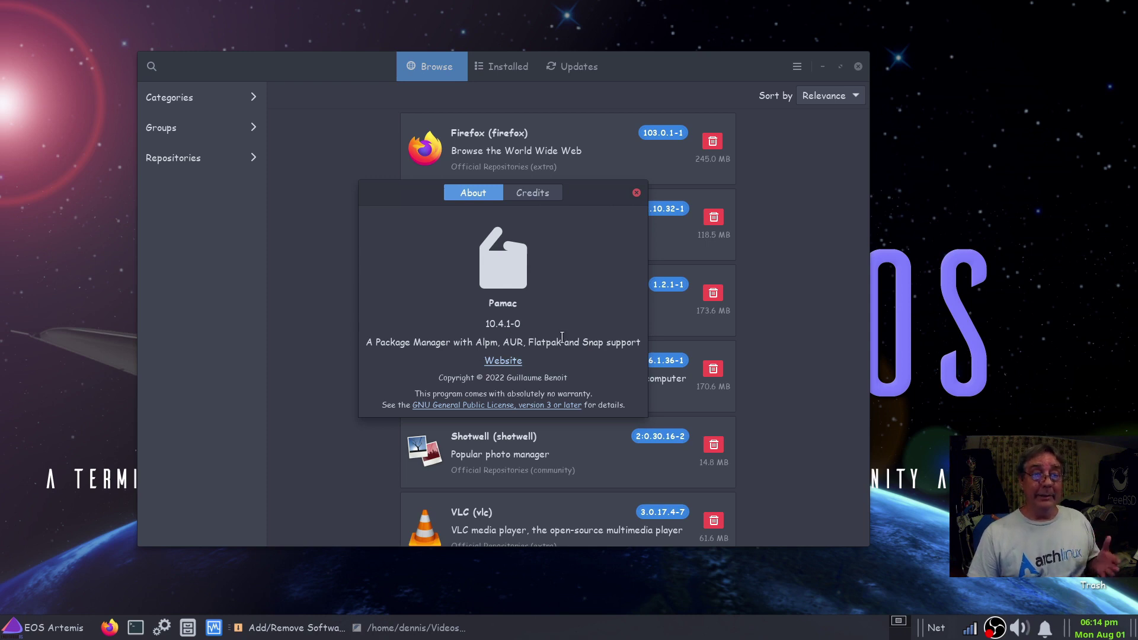
Close the About information, review the package manager's General preferences again, and close them
click(636, 193)
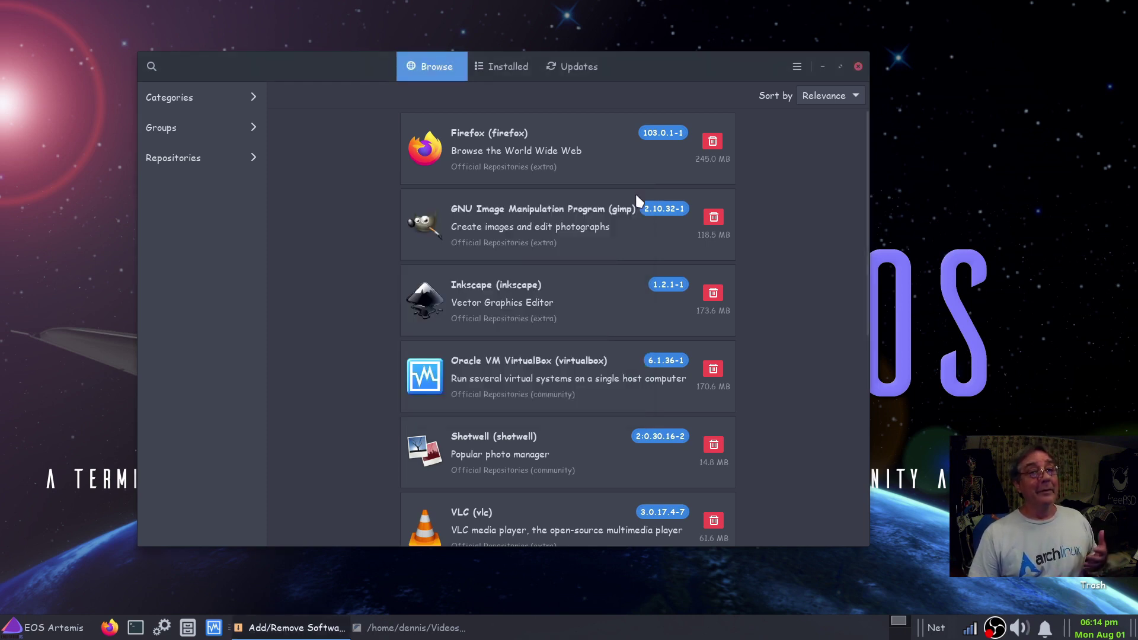
click(793, 67)
click(764, 158)
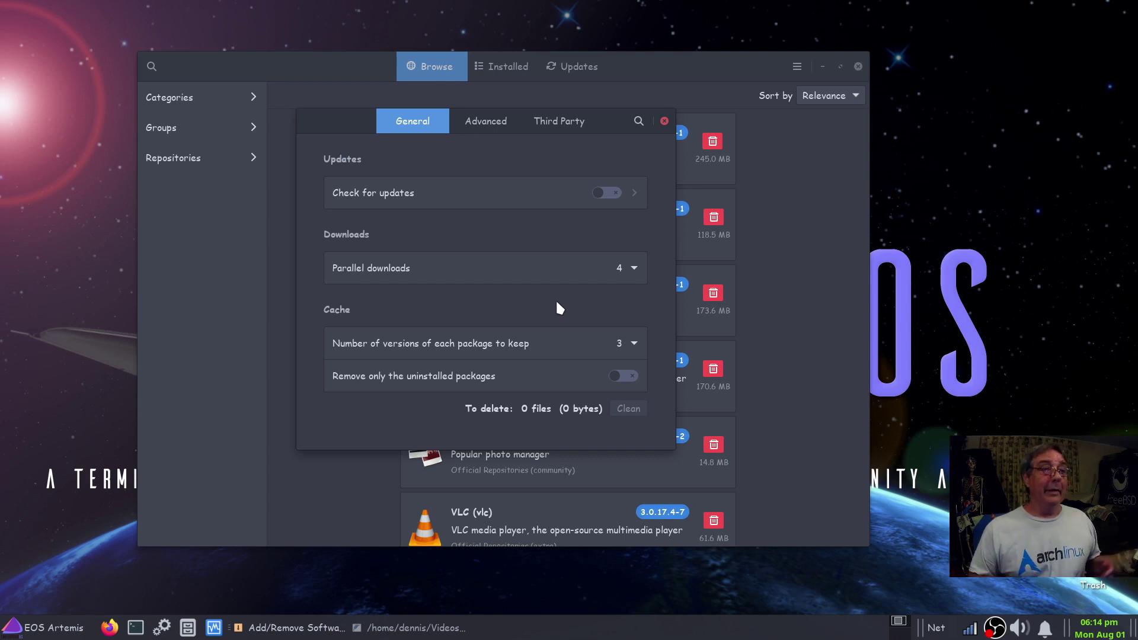
click(663, 121)
Search the packages for "dvd" and look through the matching entries from the official repositories and the AUR
click(151, 67)
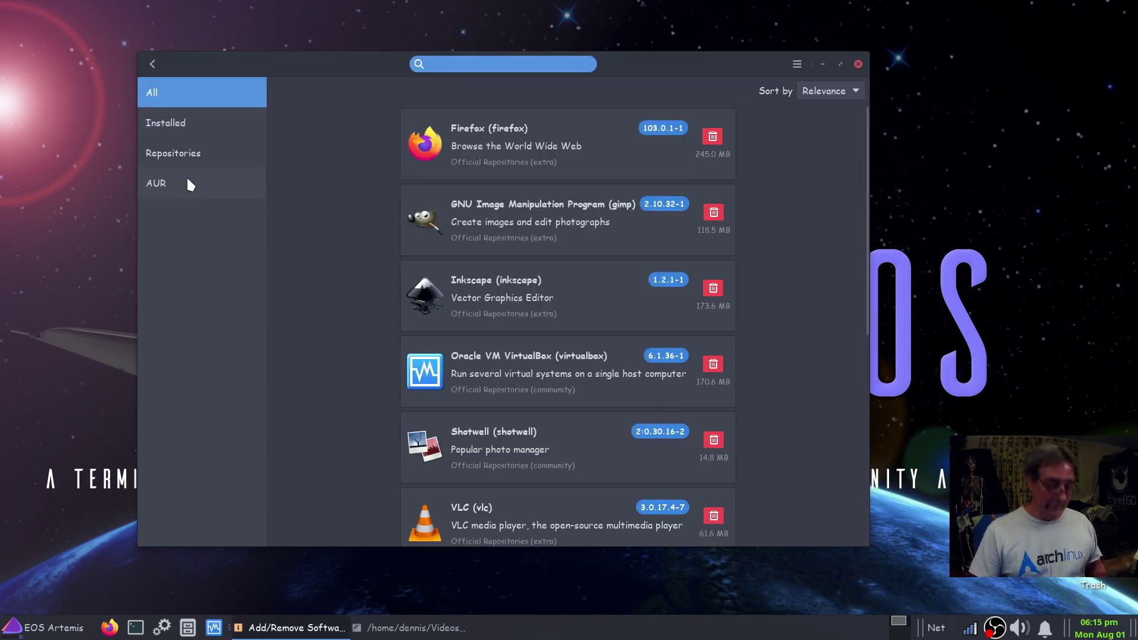
text(dvd)
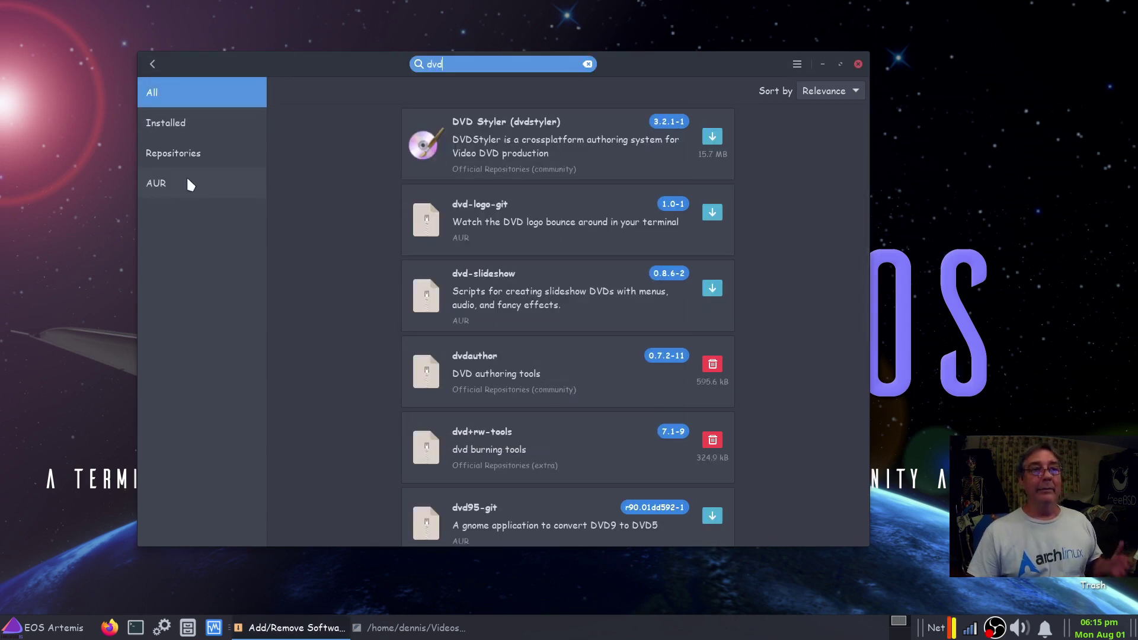
scroll(769, 301, down, 1)
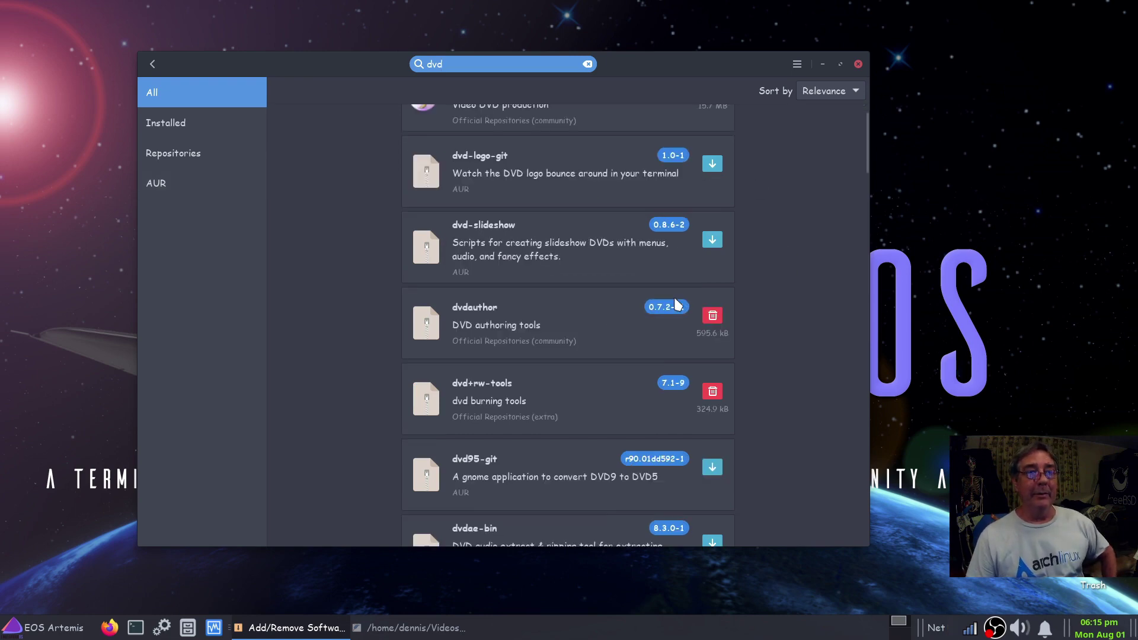
scroll(740, 334, down, 2)
scroll(746, 342, down, 2)
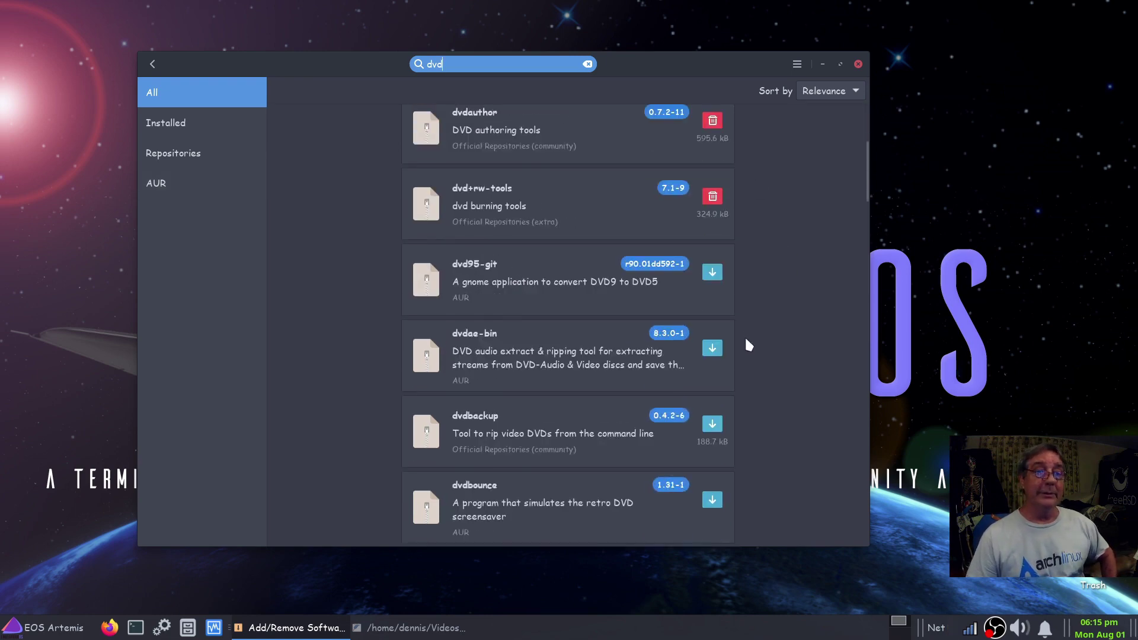
scroll(747, 342, up, 5)
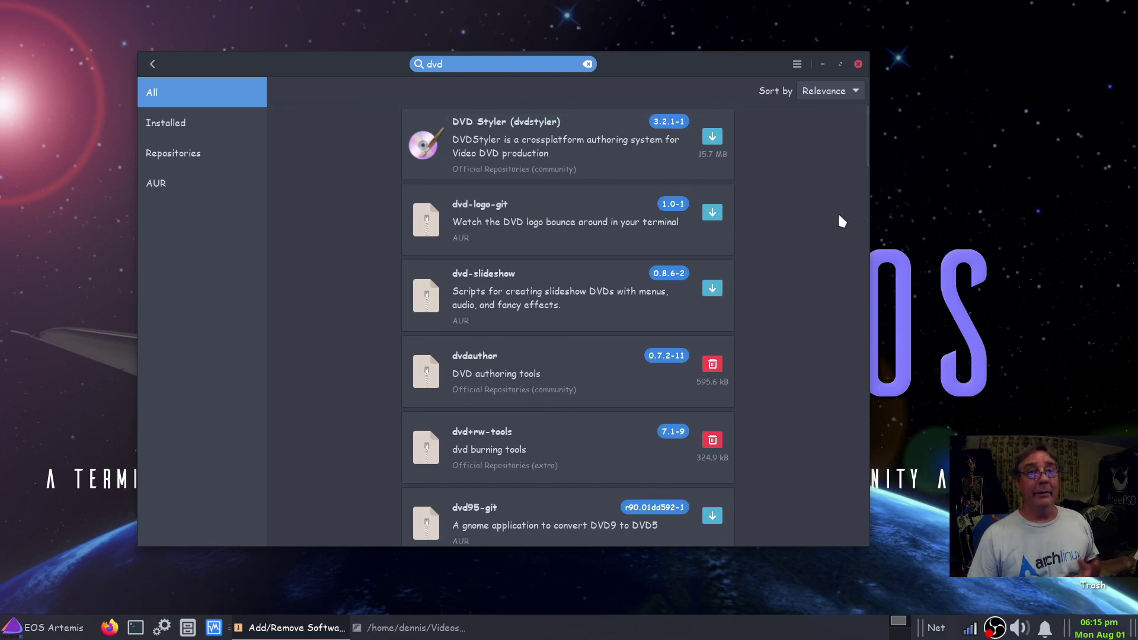
Close Add/Remove Software, restore the minimized EOS_Notes file, and close it as well
click(858, 64)
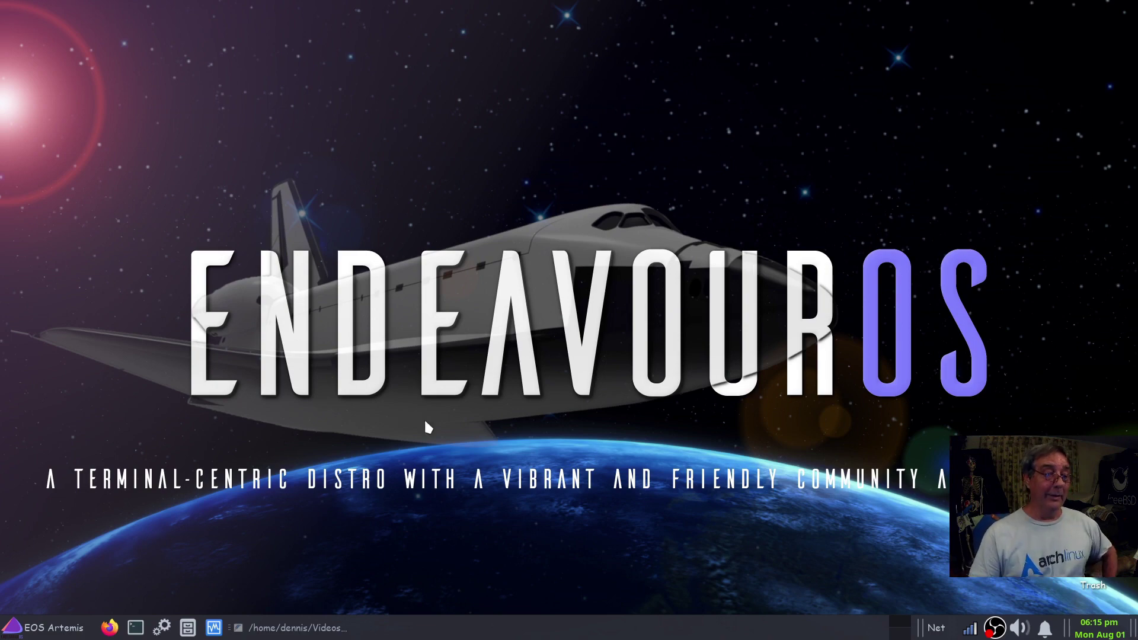
click(301, 633)
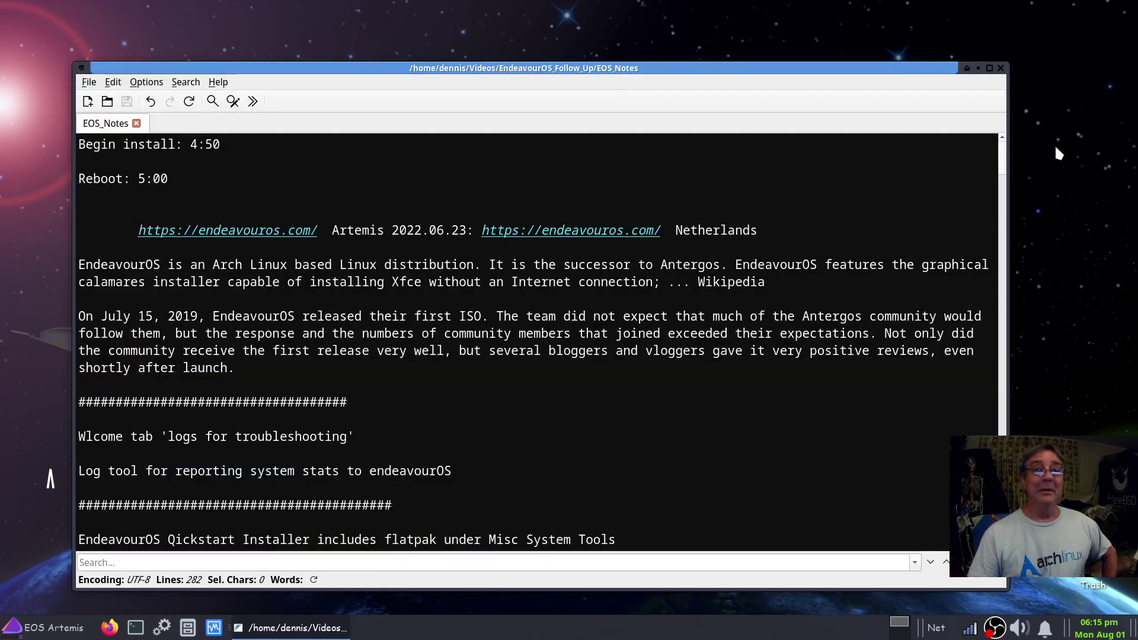
click(1001, 68)
Launch System Profiler and Benchmark from the favourite applications and view its About HardInfo information
click(29, 634)
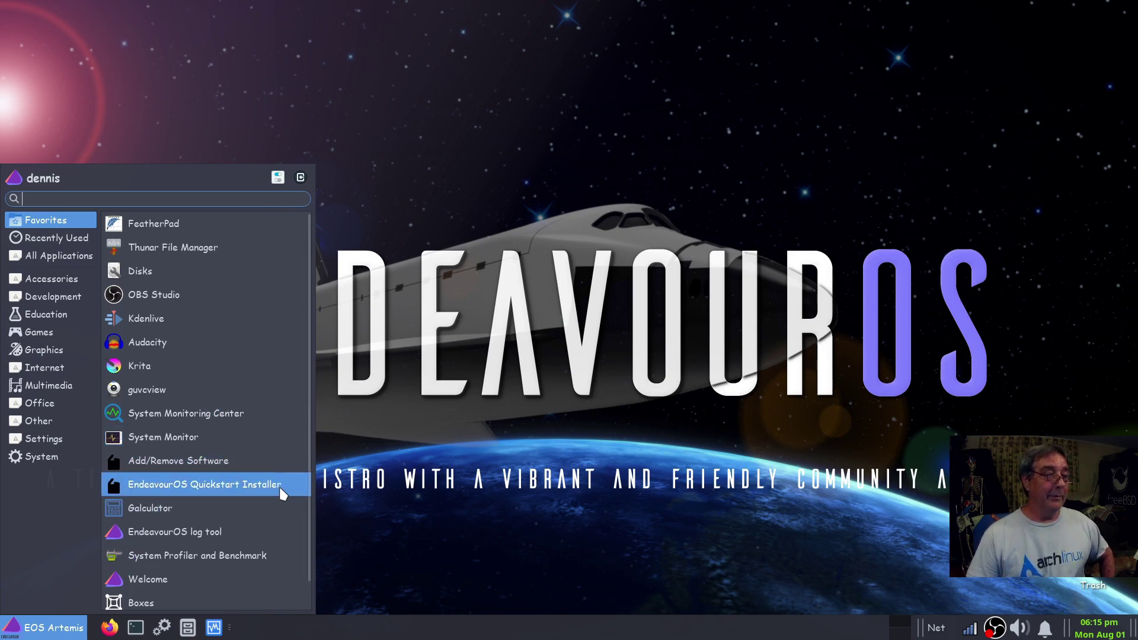
scroll(276, 555, down, 1)
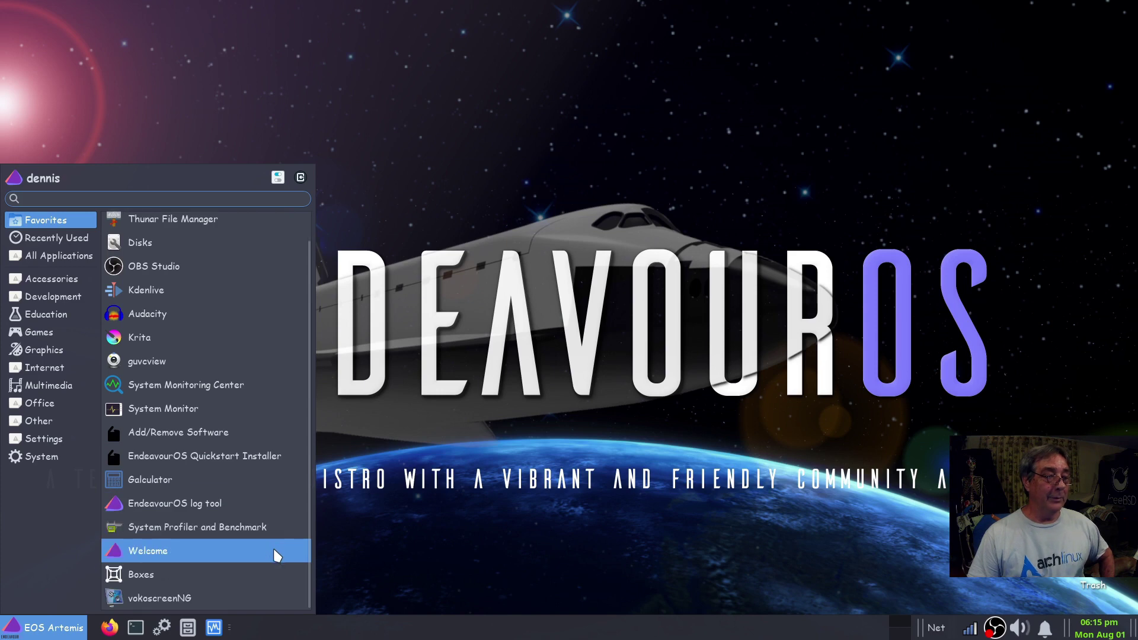
click(269, 528)
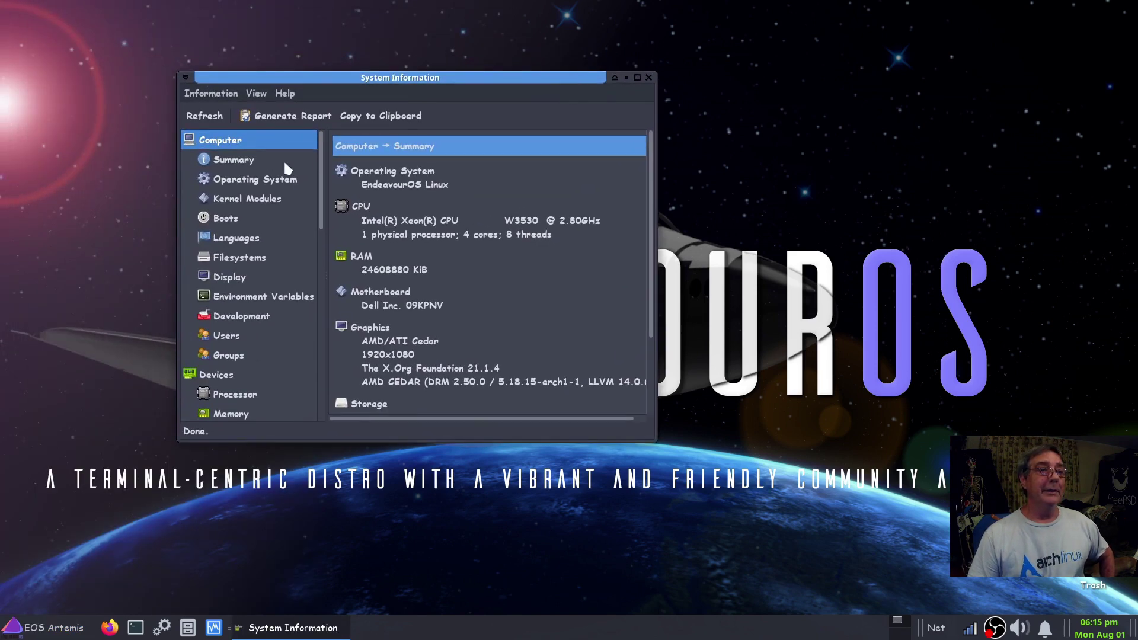
click(285, 93)
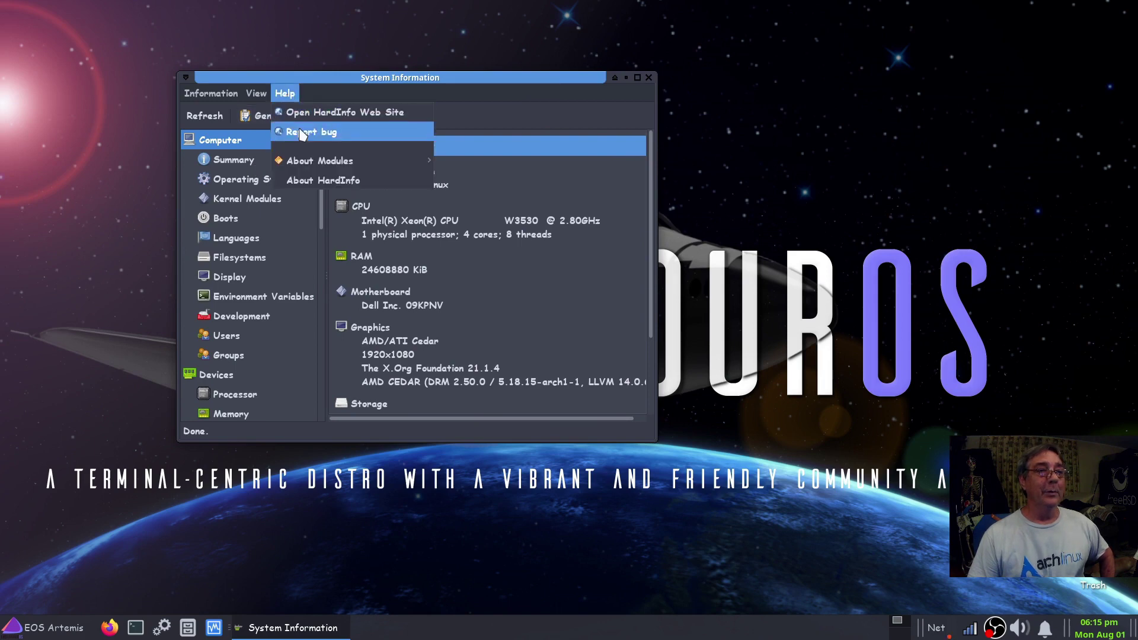
click(310, 180)
click(486, 328)
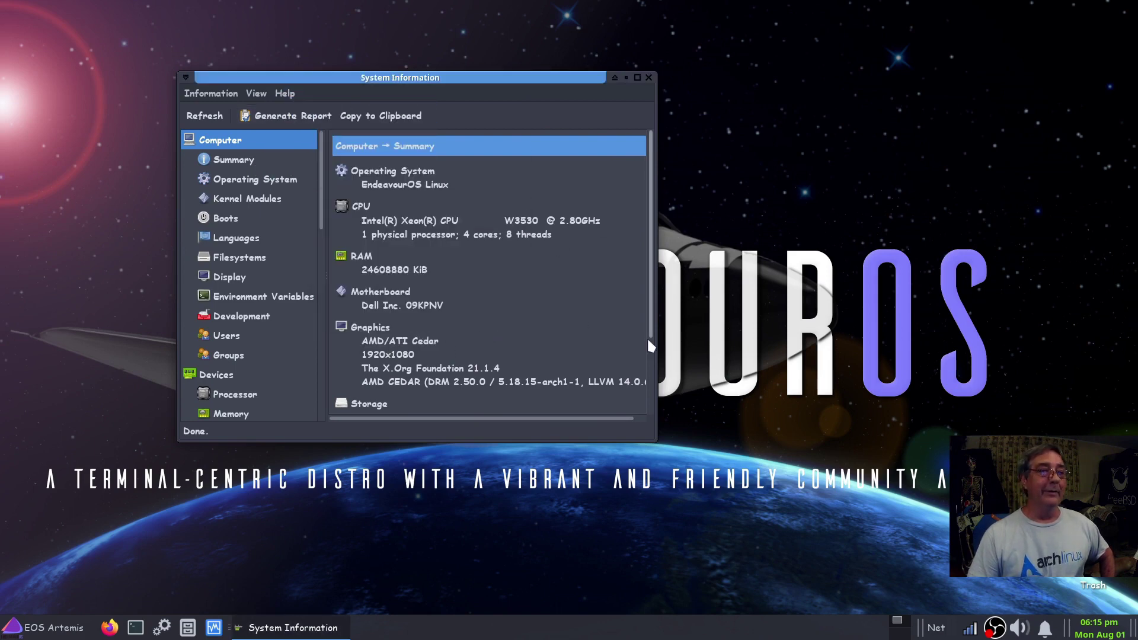
Enlarge the System Information window and examine the computer's Summary and its Boots history with kernel versions
drag(650, 433, 850, 547)
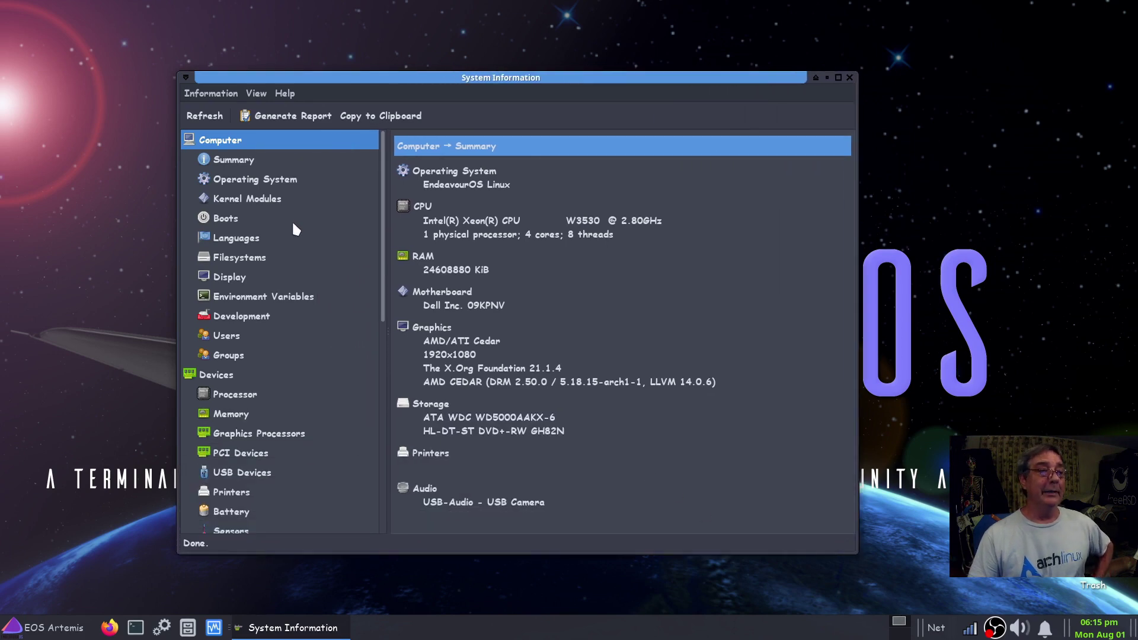
click(234, 160)
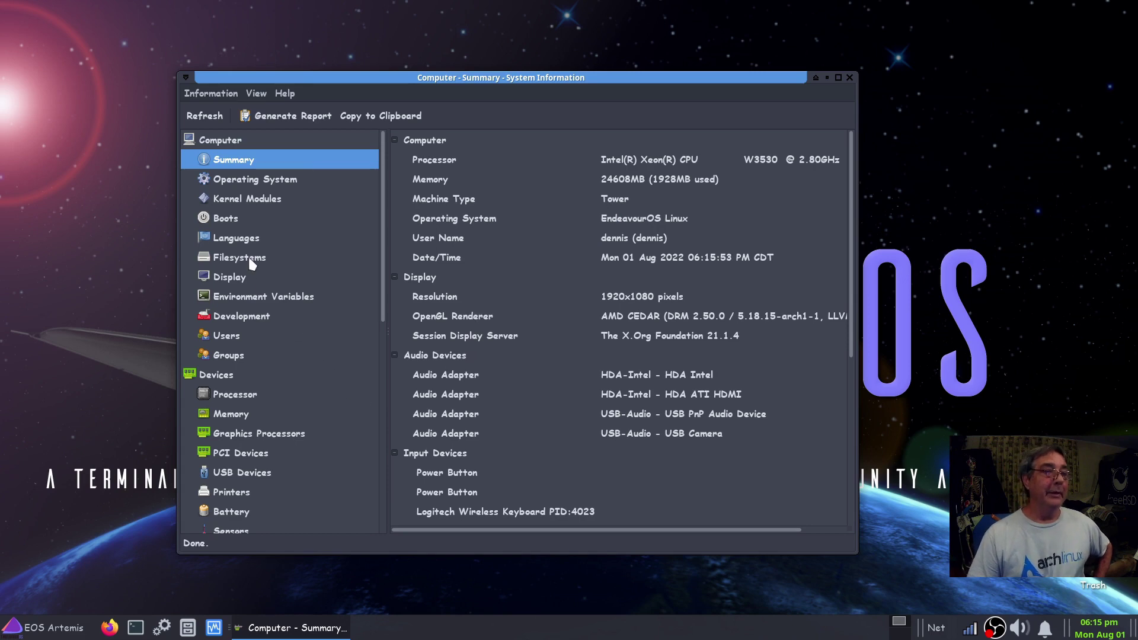
click(227, 219)
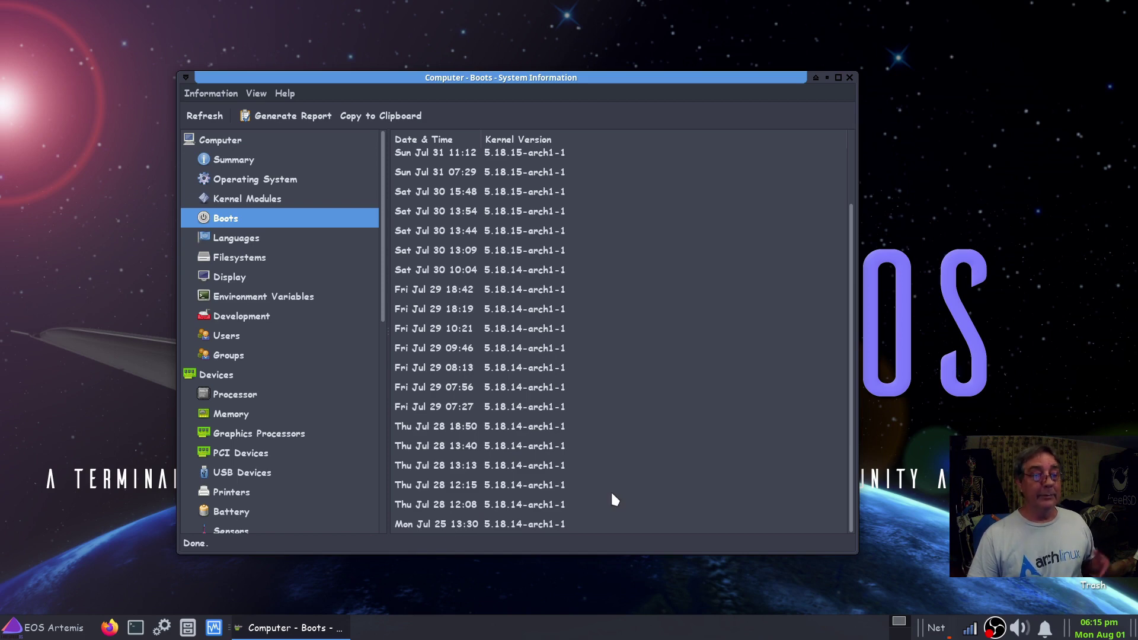
scroll(614, 499, up, 3)
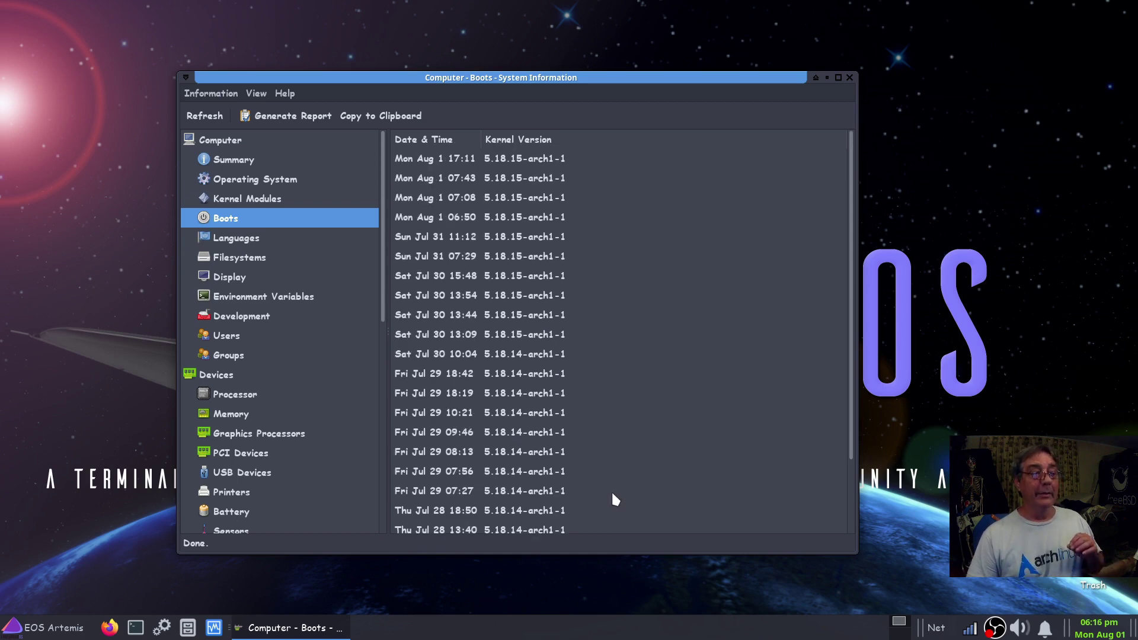
scroll(613, 499, down, 3)
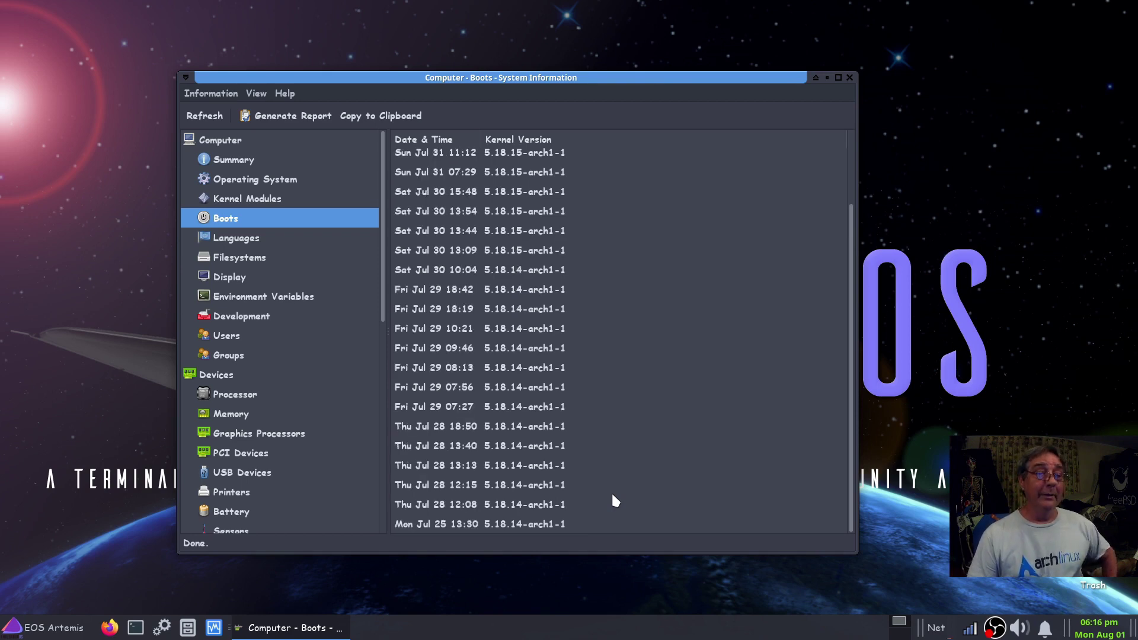
scroll(614, 502, up, 3)
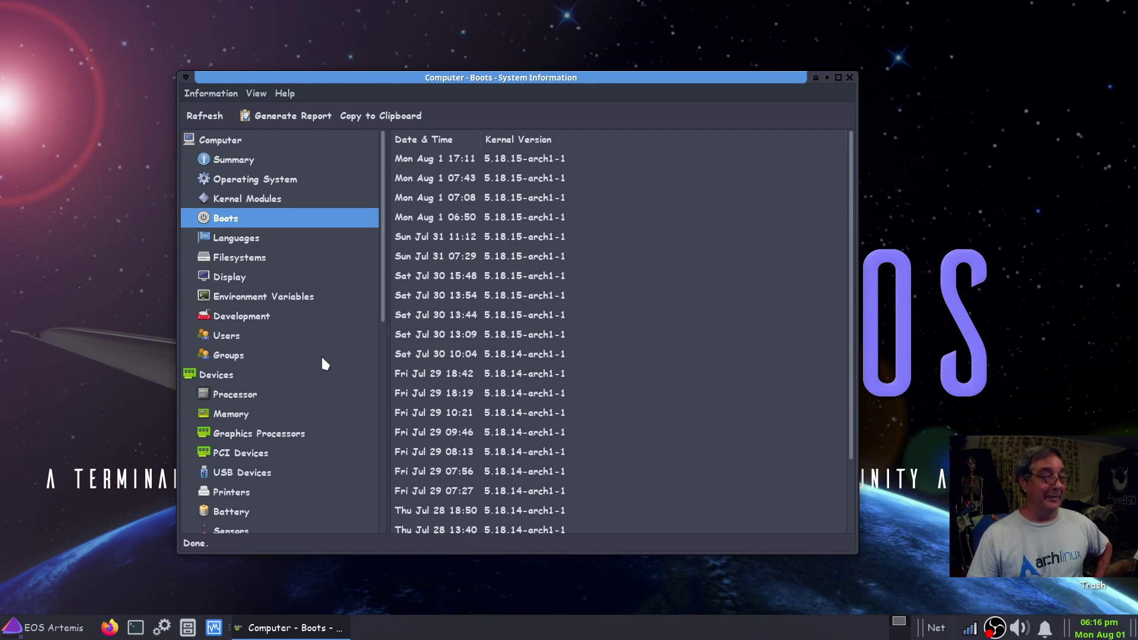
View the Processor and Memory details among the devices, and close the System Information window
scroll(322, 354, down, 4)
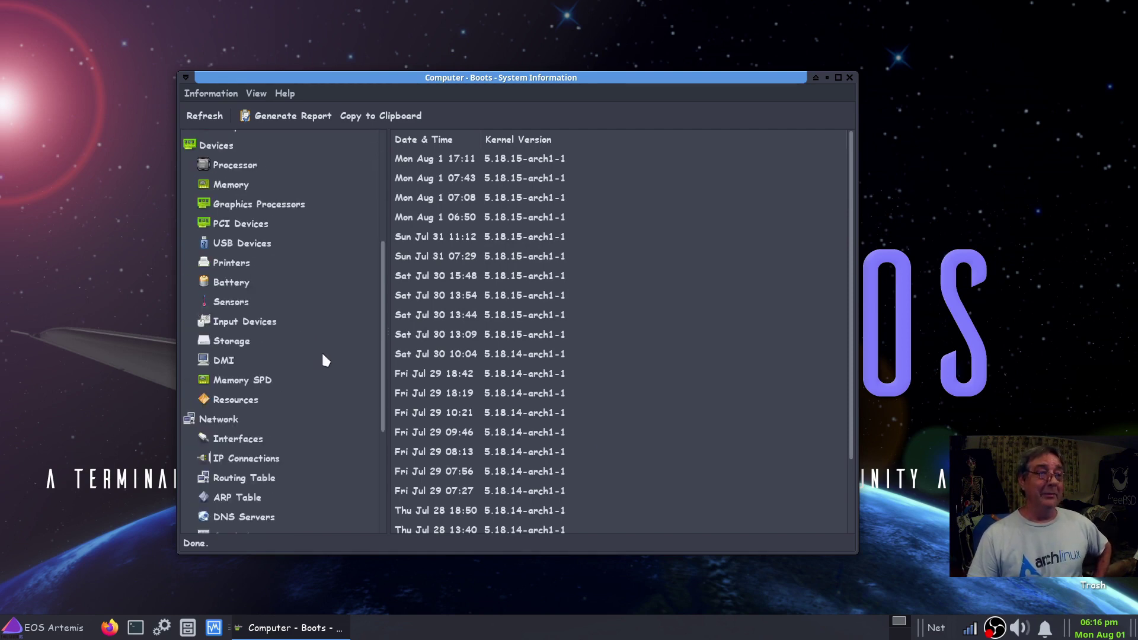
click(252, 169)
click(238, 191)
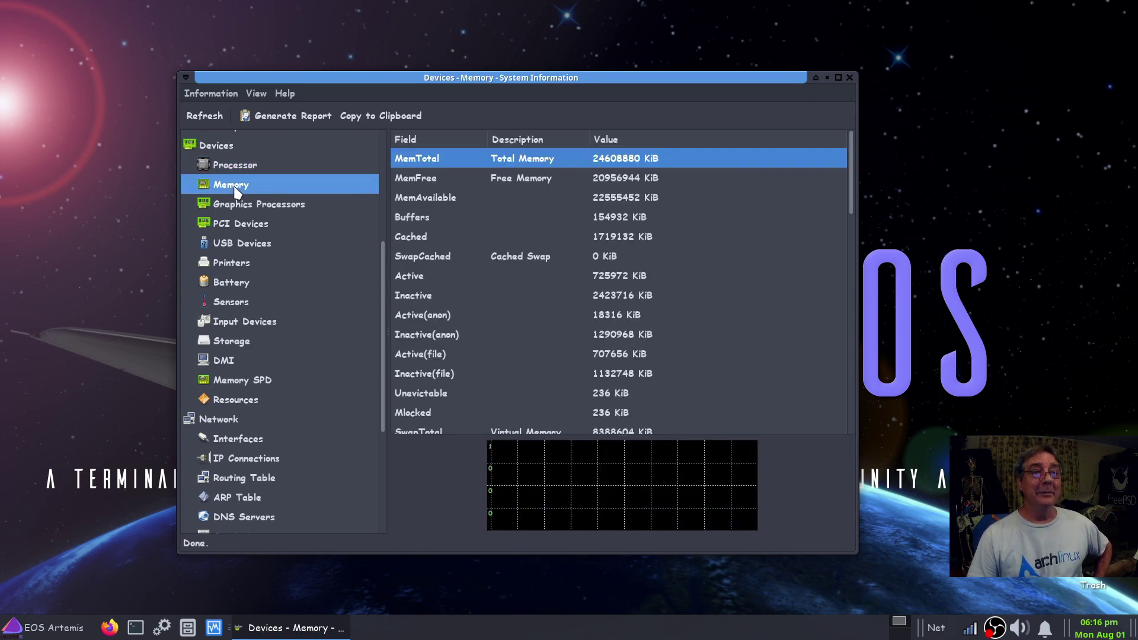
click(849, 78)
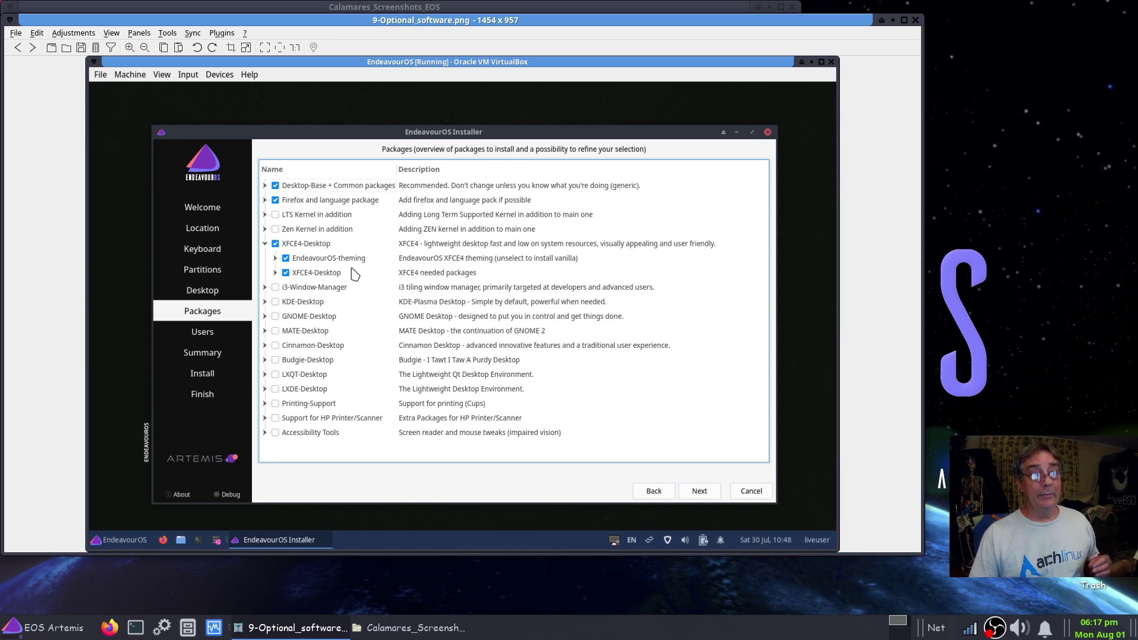
Close the 9-Optional_software.png screenshot and the Calamares_Screenshots_EOS folder window
click(915, 20)
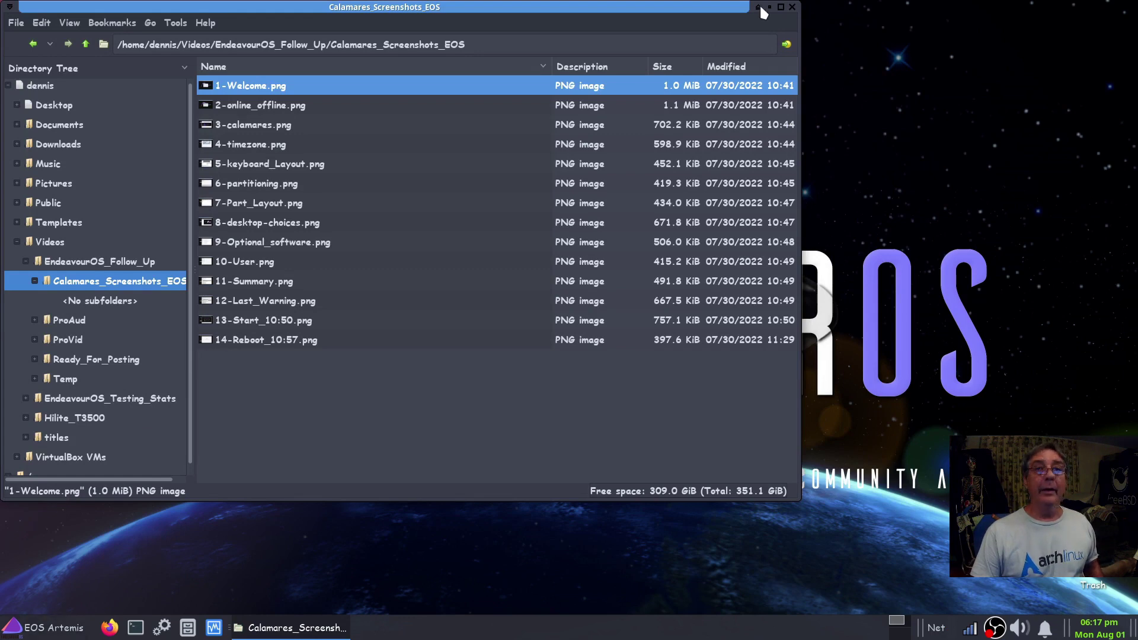
click(791, 8)
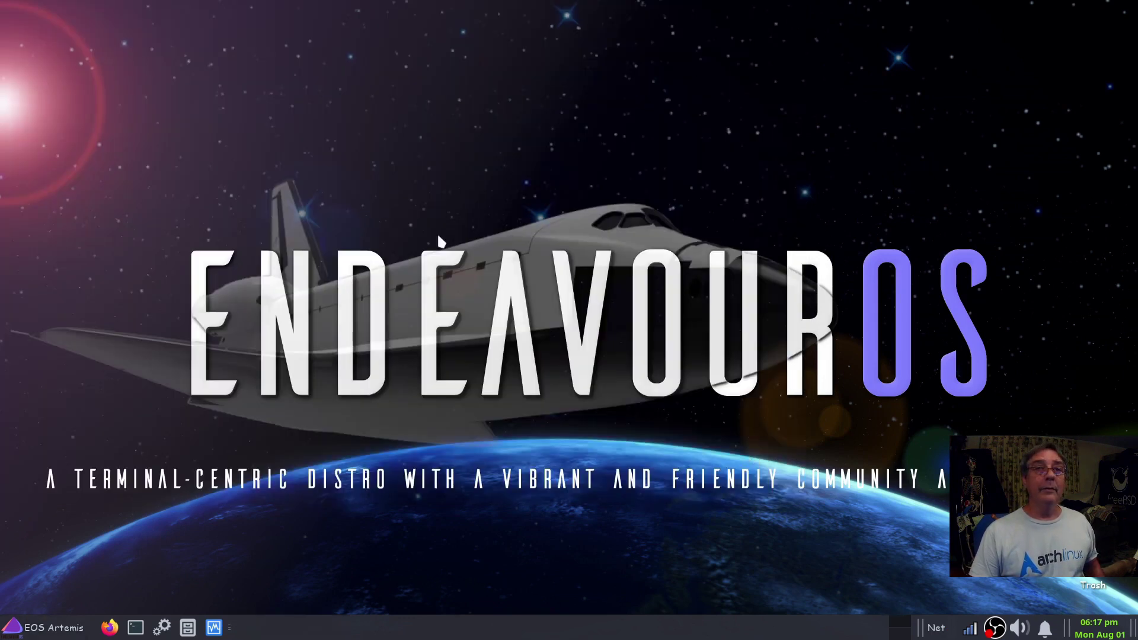
Open the EndeavourOS Welcome app from the favourite applications, review its After Install tasks, and close it
click(46, 632)
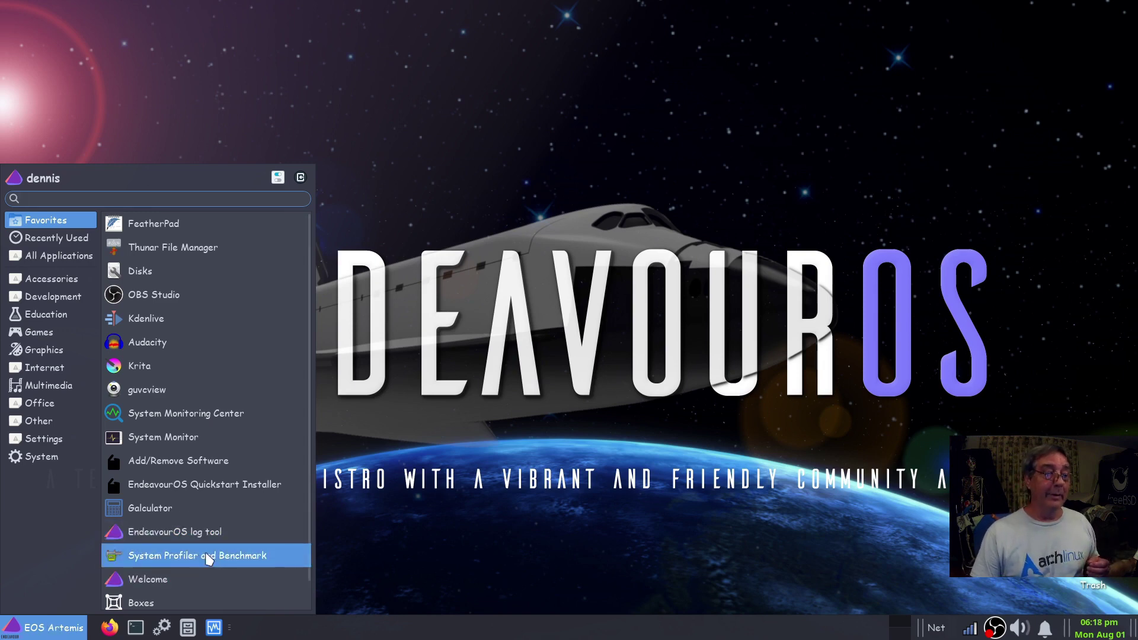
click(207, 578)
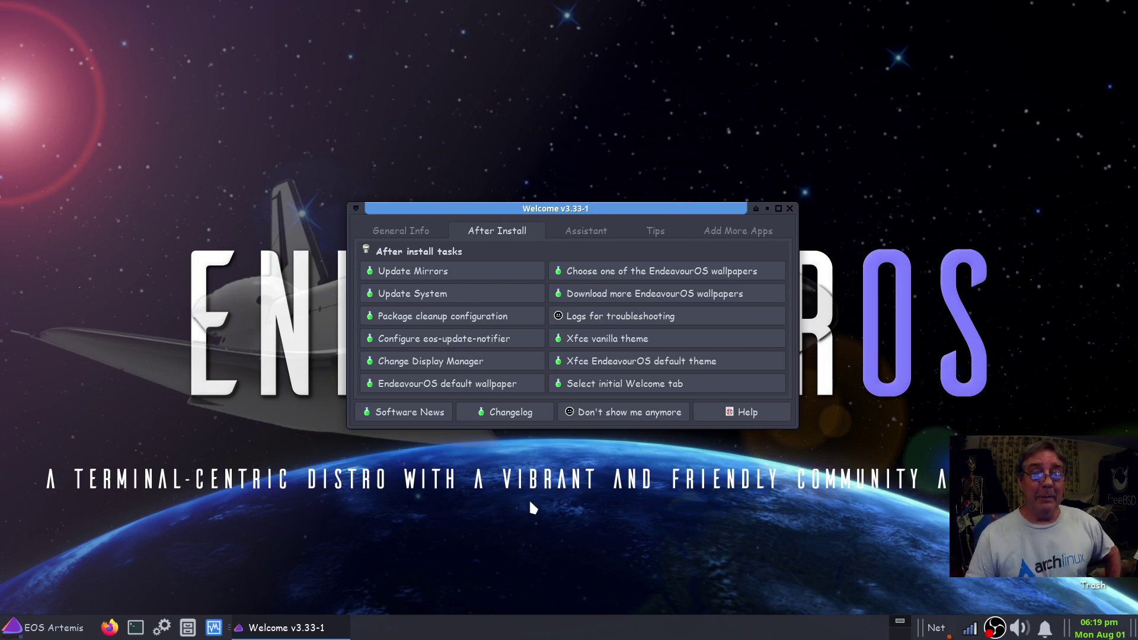
click(789, 208)
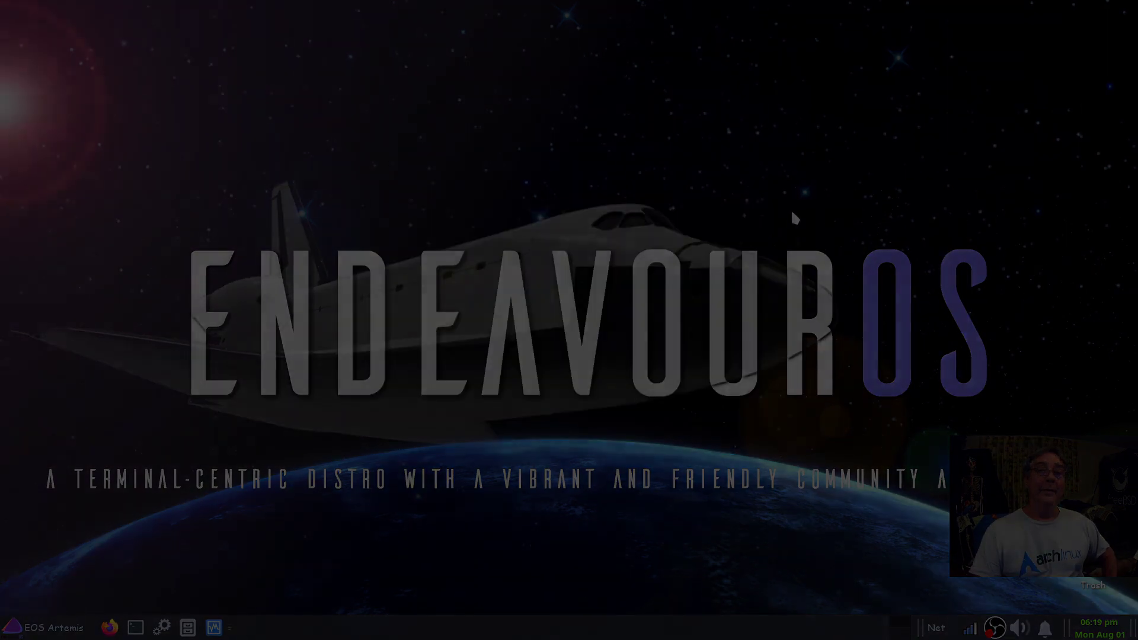